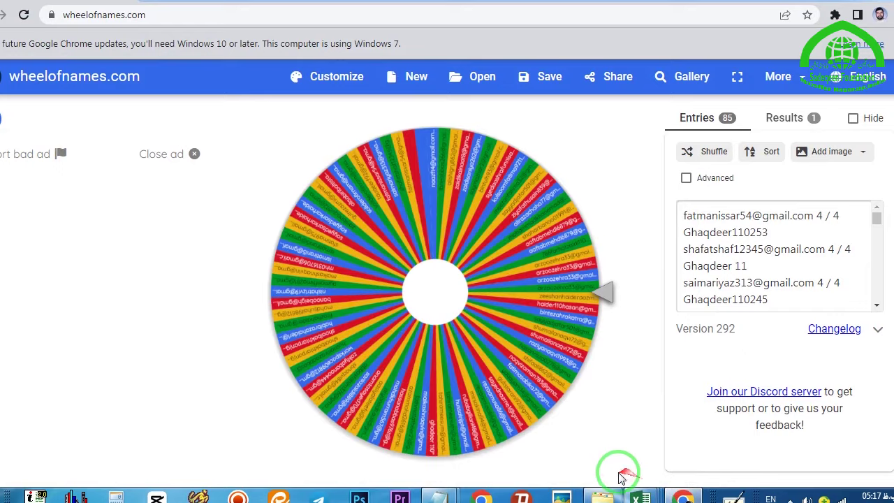
Switch to the Test no-2 (Responses) workbook in Excel
click(646, 498)
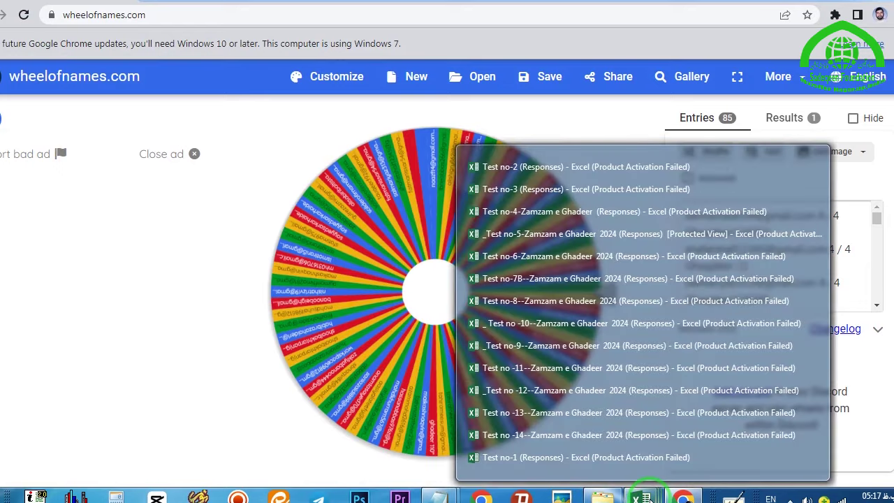
mouse_move(557, 461)
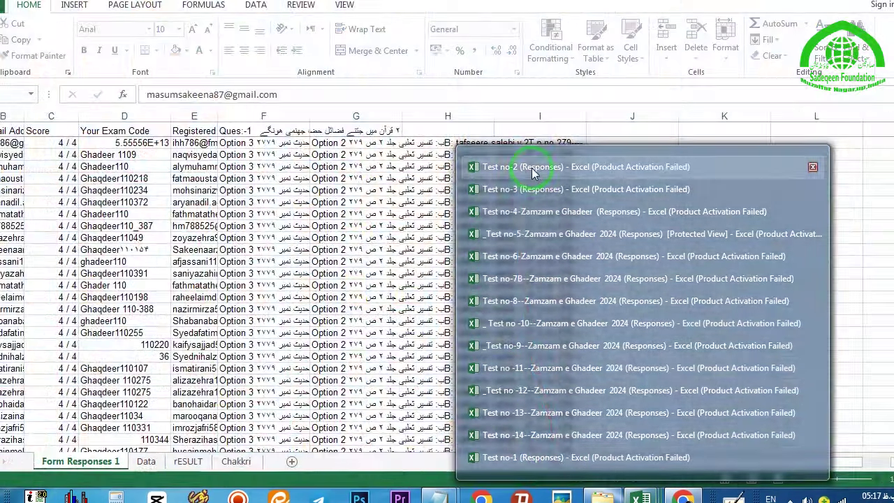
click(528, 166)
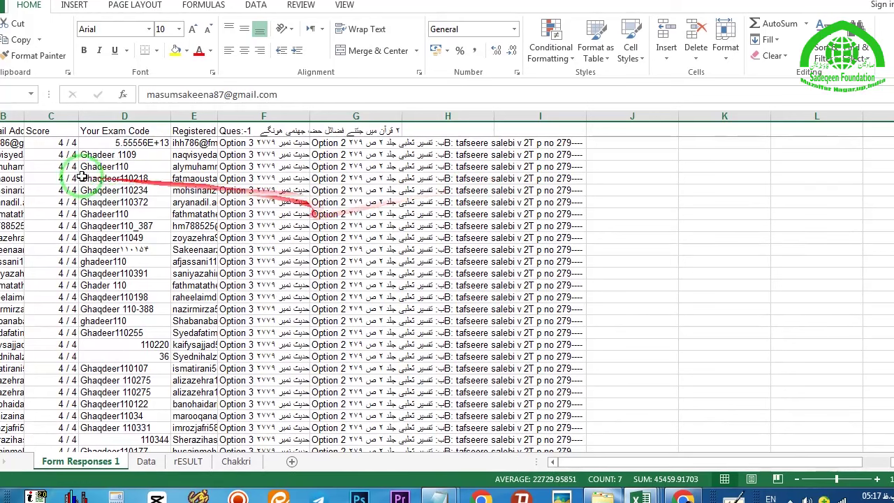
Copy the Email Address, Score and Your Exam Code columns, including headers, for all rows scoring 4 / 4
click(134, 144)
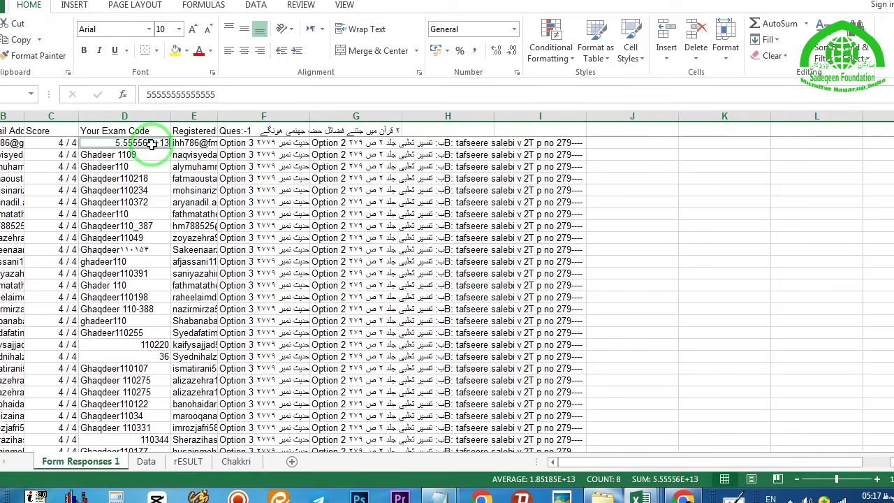
mouse_move(134, 141)
mouse_down()
mouse_move(162, 132)
mouse_move(126, 175)
mouse_move(30, 204)
mouse_move(11, 238)
mouse_move(3, 492)
mouse_move(30, 256)
mouse_move(5, 126)
mouse_move(9, 239)
mouse_move(21, 296)
mouse_up()
key(ctrl+q)
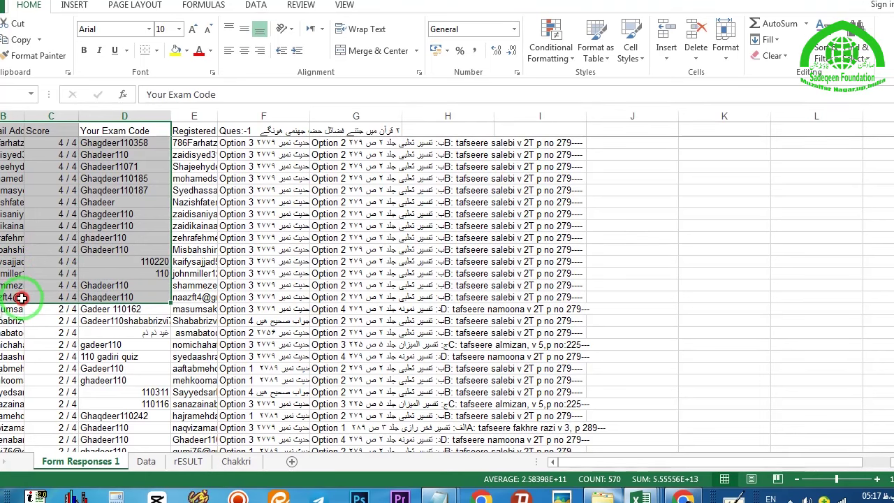
drag(21, 298, 20, 298)
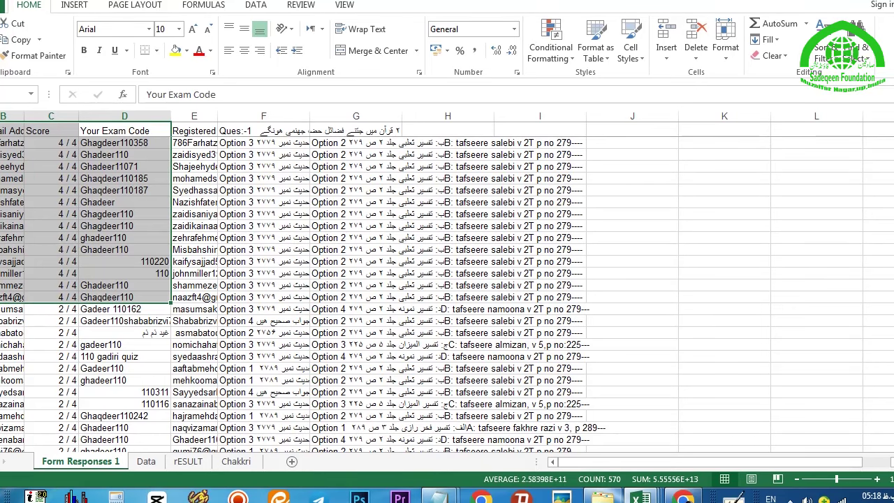
click(124, 131)
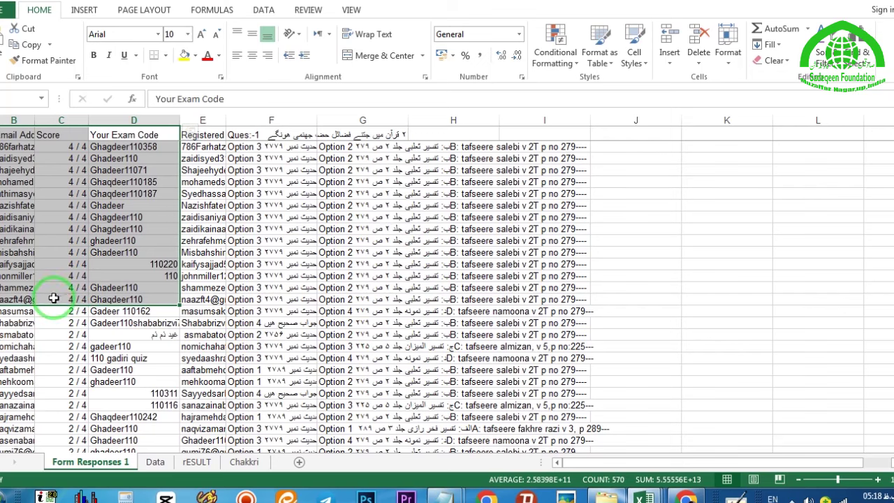
scroll(36, 310, up, 15)
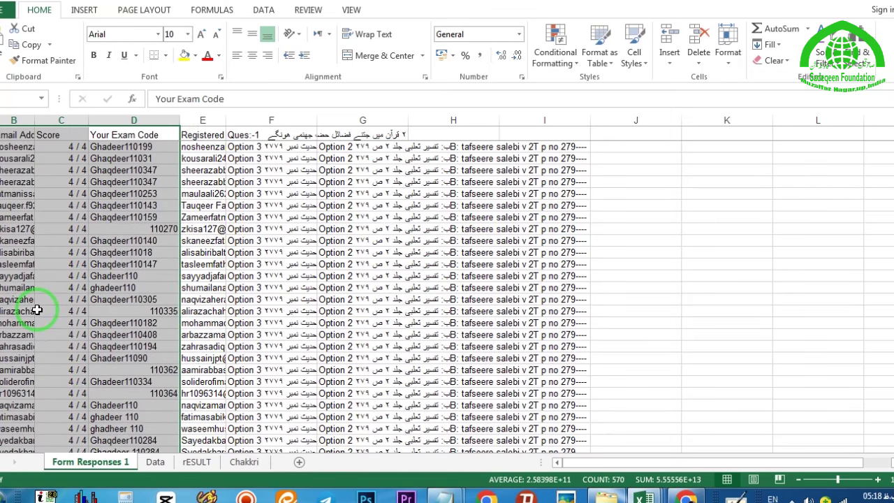
key(ctrl+c)
Switch to the untitled Notepad document and replace its whole text with the copied response rows
click(445, 497)
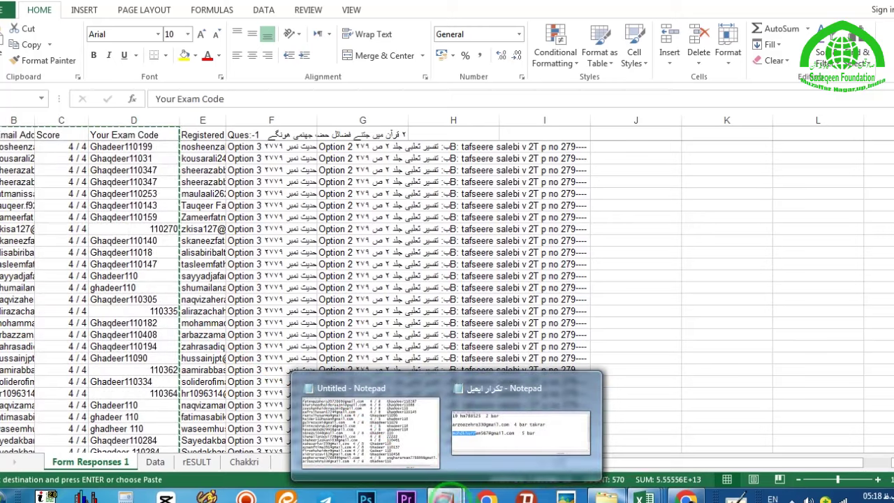
click(688, 498)
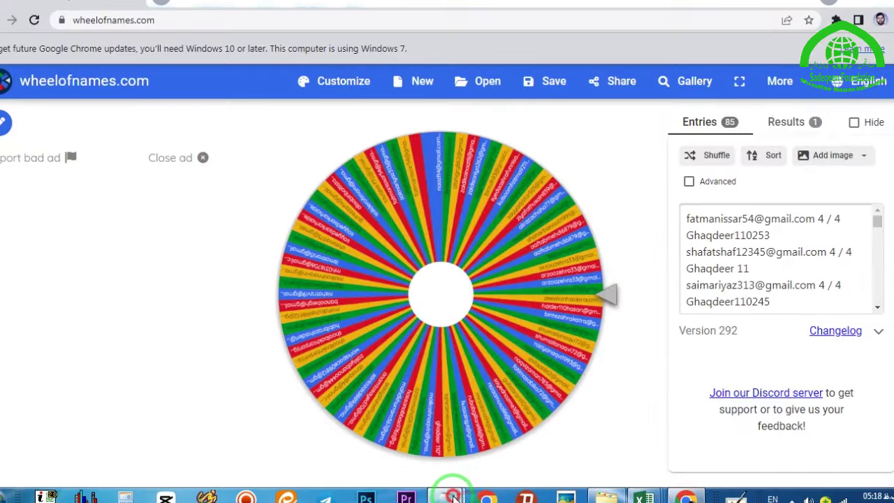
click(453, 496)
click(379, 455)
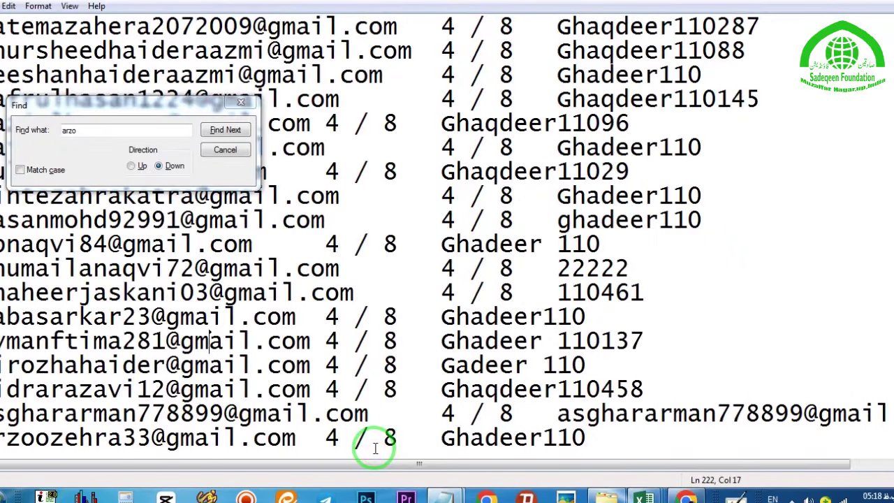
key(ctrl+a)
key(Delete)
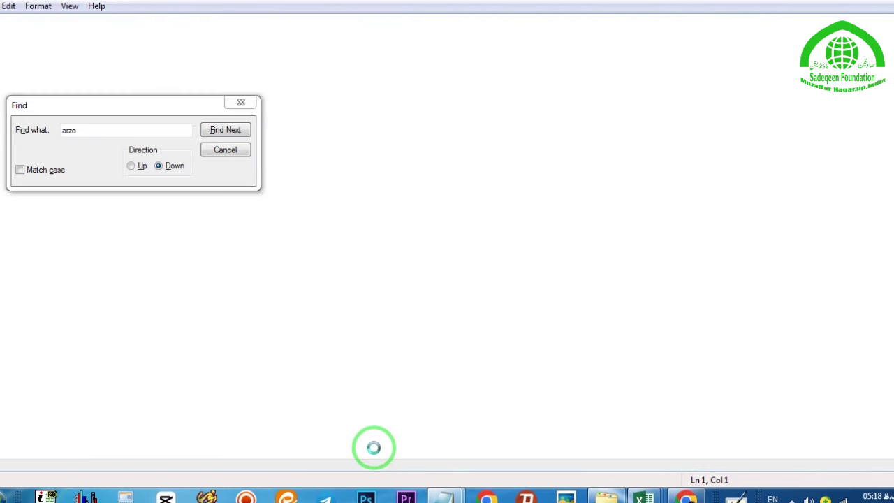
key(ctrl+z)
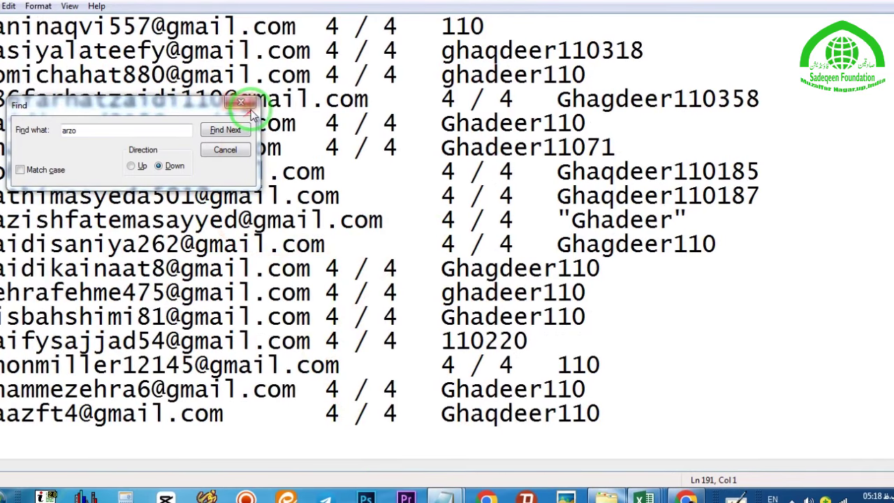
Close the Find dialog and copy the entire participant list from the text document
click(241, 103)
click(173, 268)
key(ctrl+a)
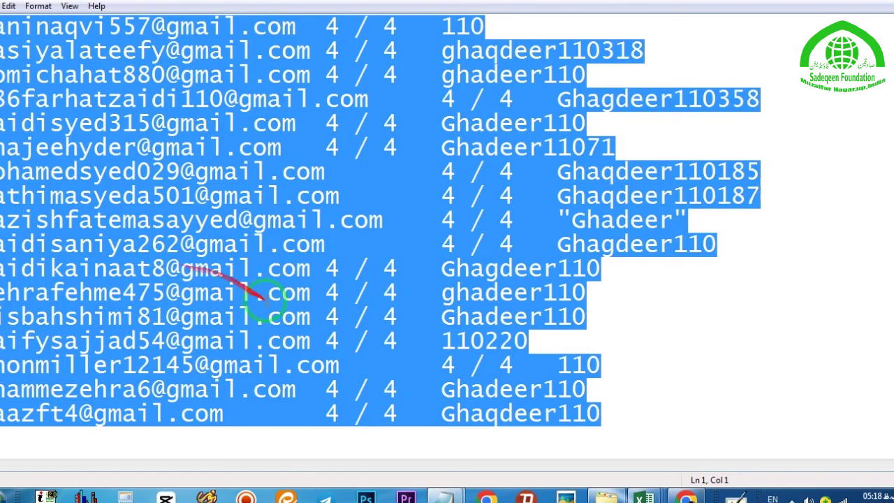
Switch to wheelofnames.com in Chrome, replace all wheel entries with the copied participant list, and spin the wheel
click(695, 497)
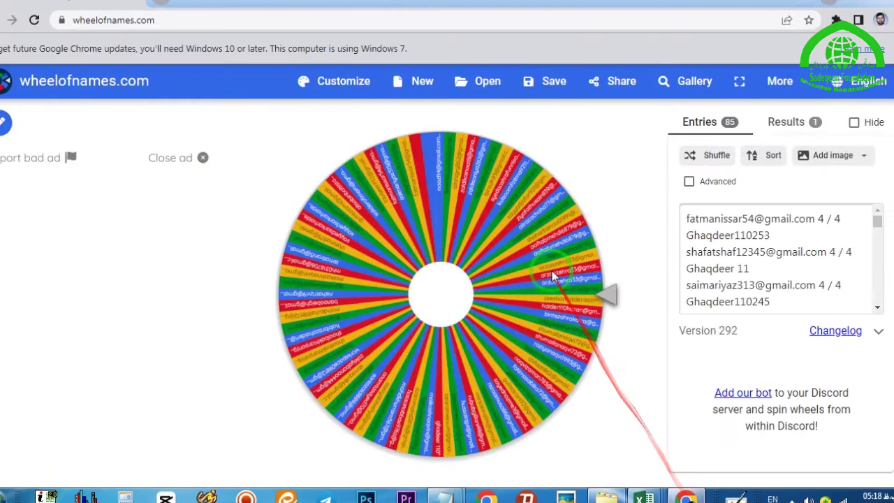
click(746, 264)
key(ctrl+a)
key(BackSpace)
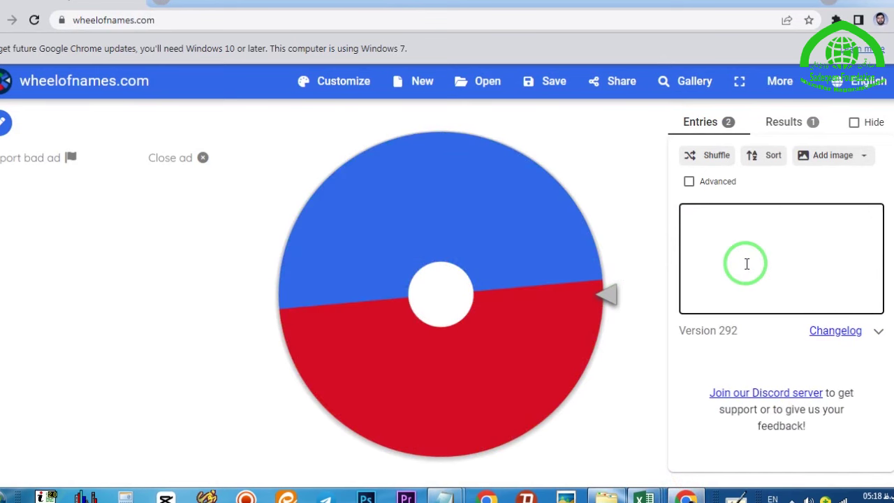
key(ctrl+v)
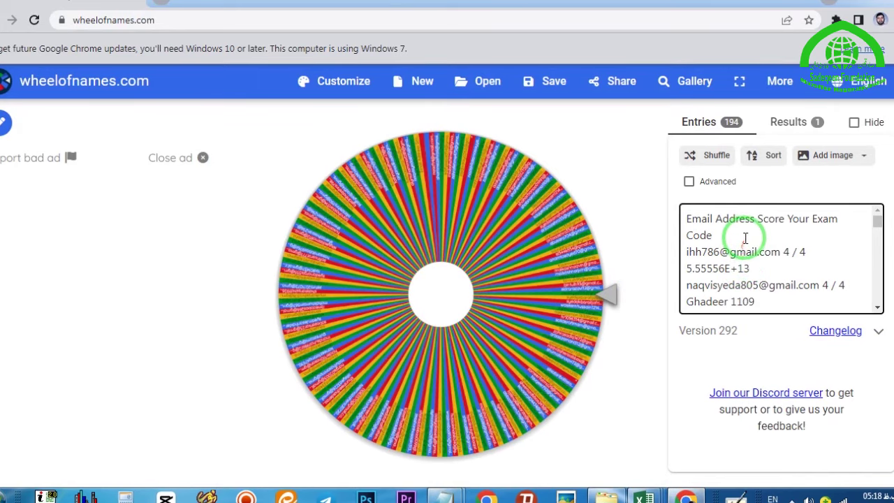
click(740, 237)
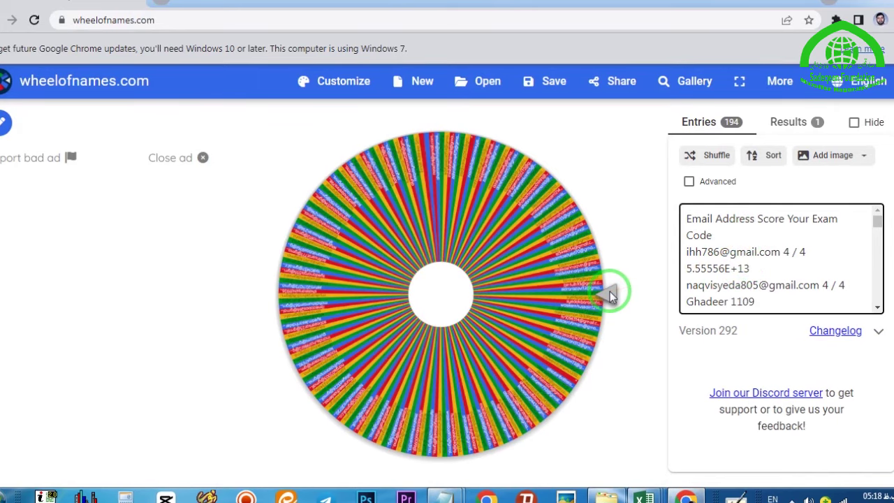
click(610, 291)
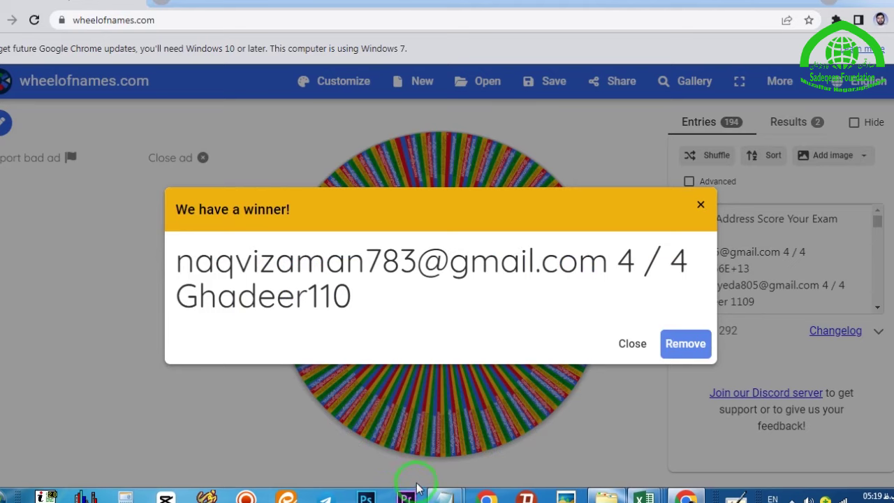
Return to the untitled Notepad list and search from its beginning for the start of the winner's email address, stepping through every match
mouse_move(440, 493)
click(380, 440)
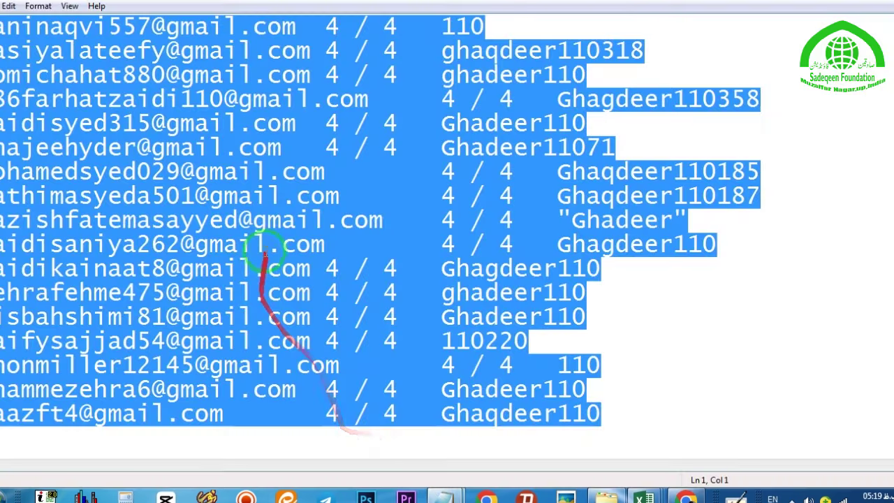
click(268, 250)
key(ctrl+Home)
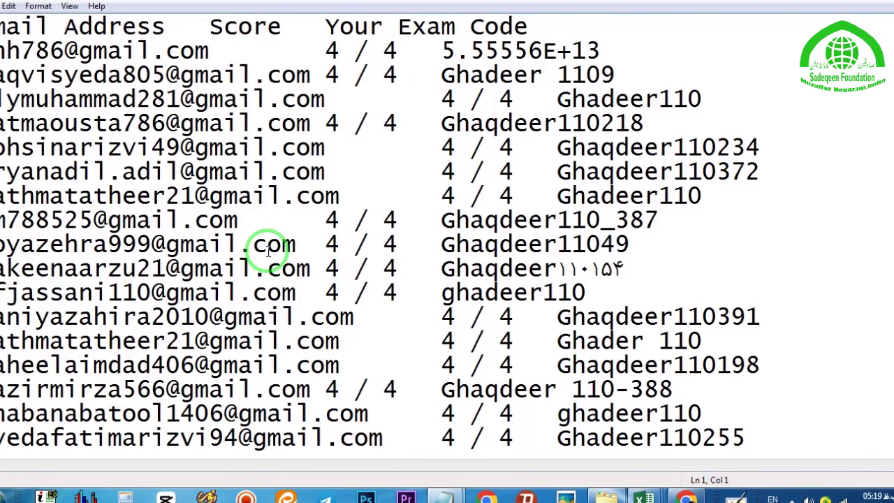
key(ctrl+f)
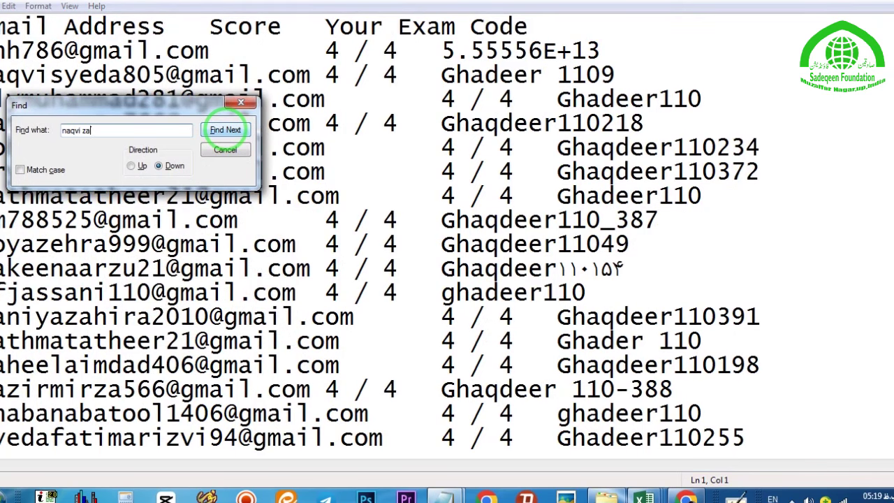
click(224, 130)
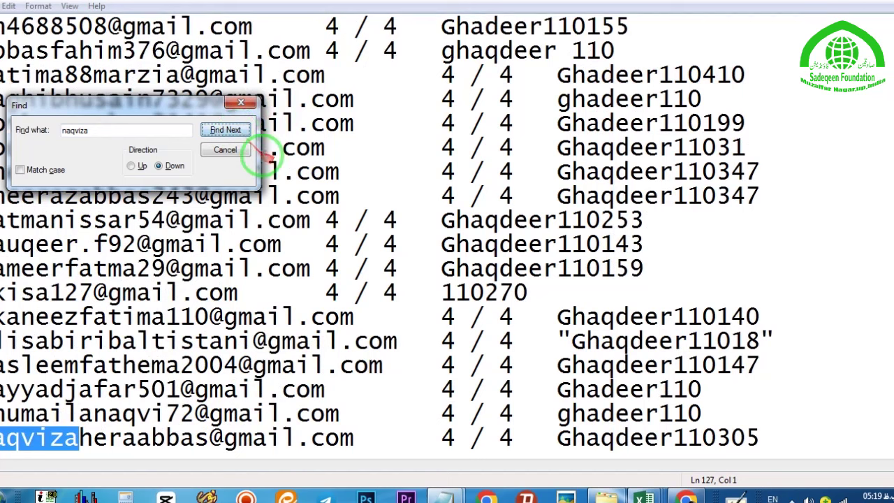
click(232, 133)
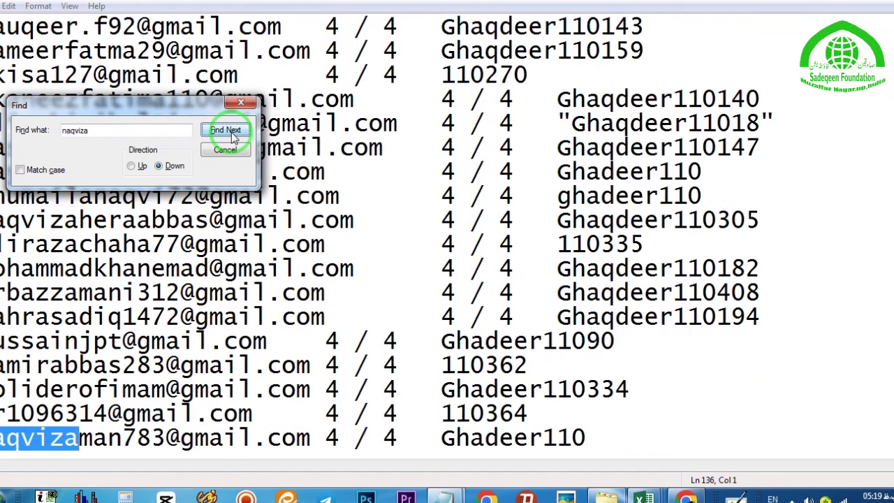
click(232, 133)
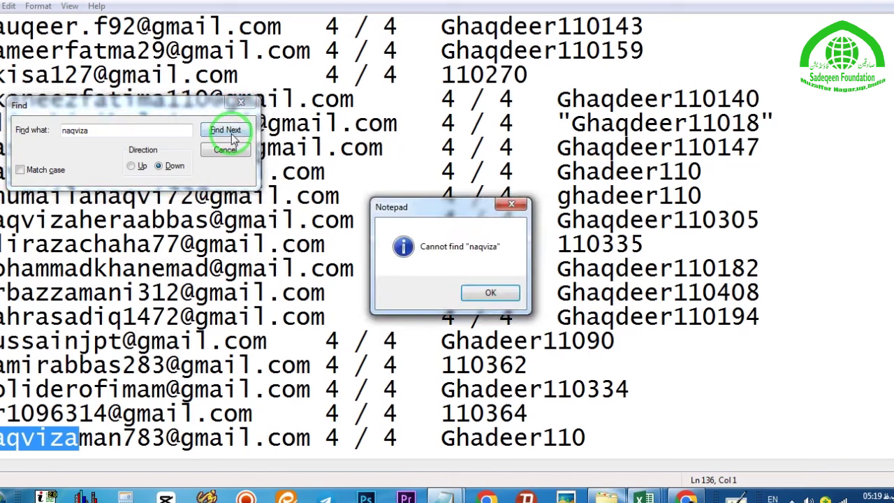
click(517, 289)
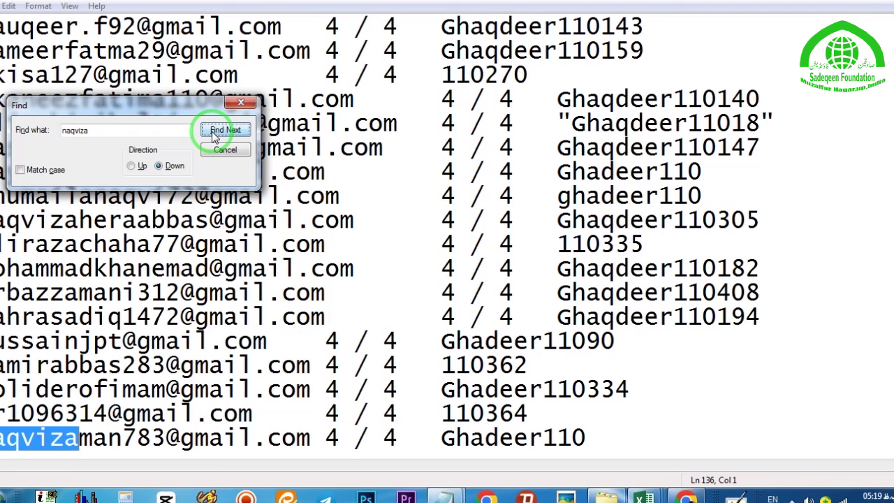
Check twice more for further matches of the winner's email below the last one found
click(213, 133)
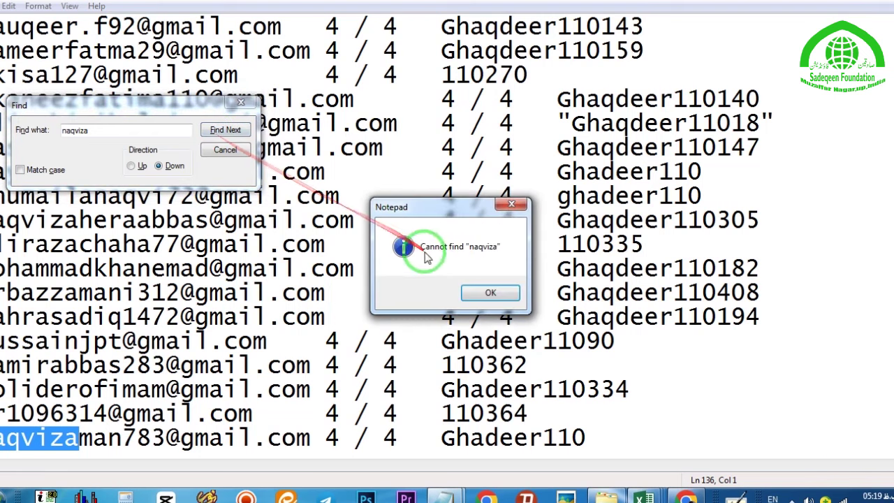
click(489, 292)
click(224, 130)
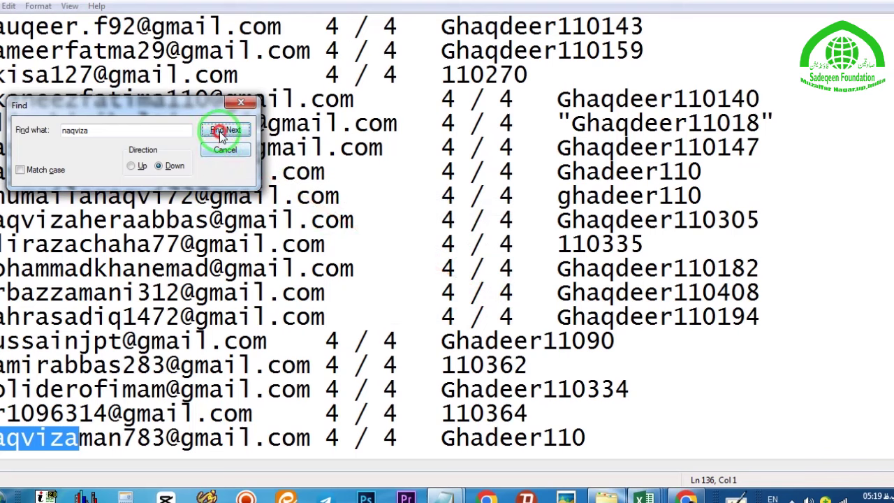
click(491, 292)
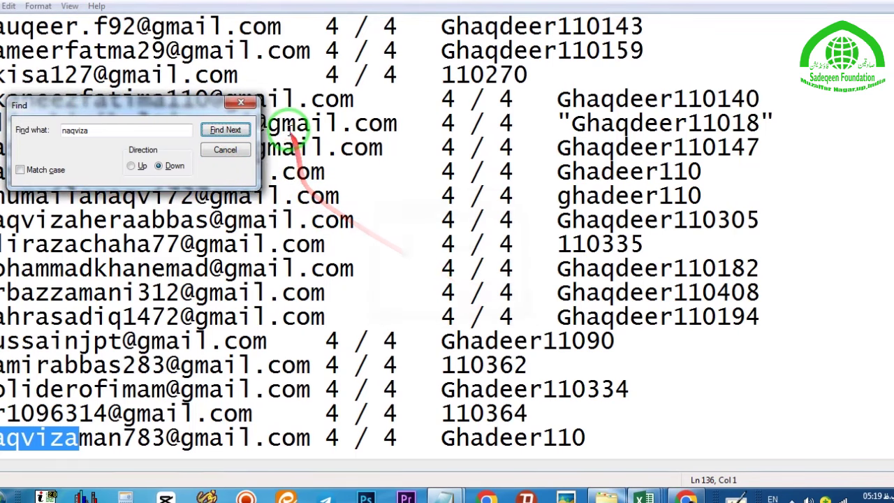
Repeat the search for the winner's email from the very beginning of the list through the last match
click(290, 131)
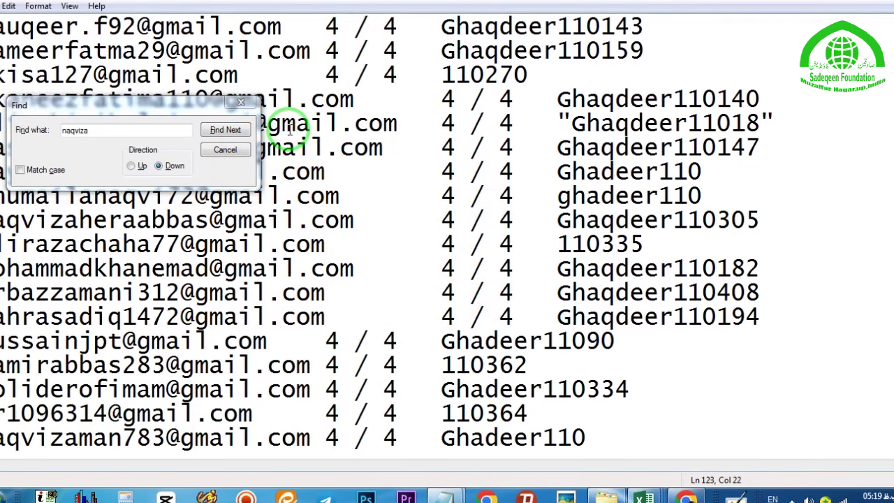
key(ctrl+Home)
click(225, 130)
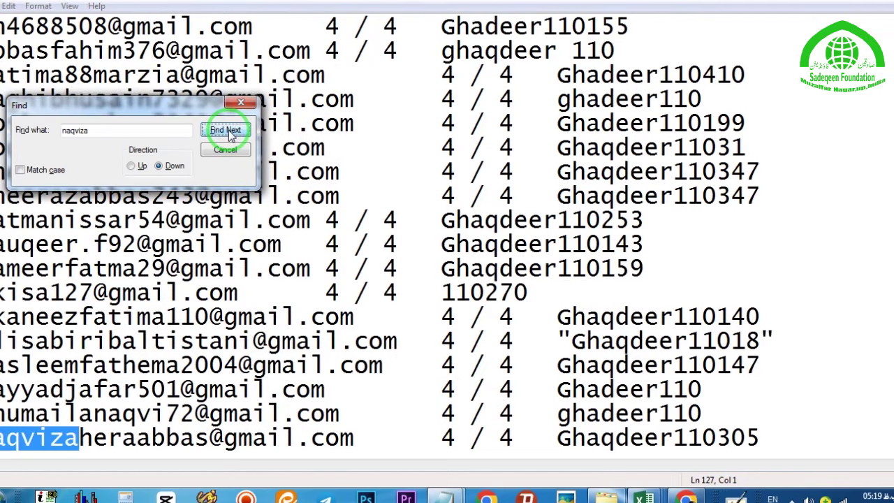
click(225, 130)
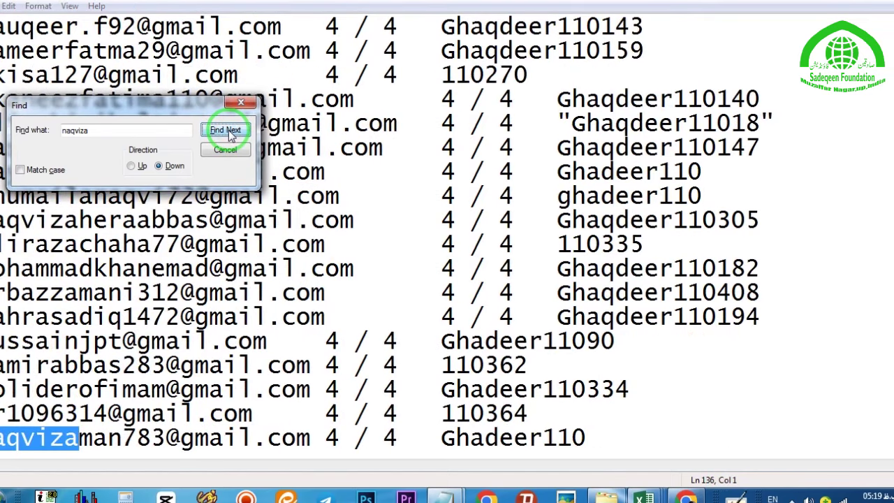
click(229, 133)
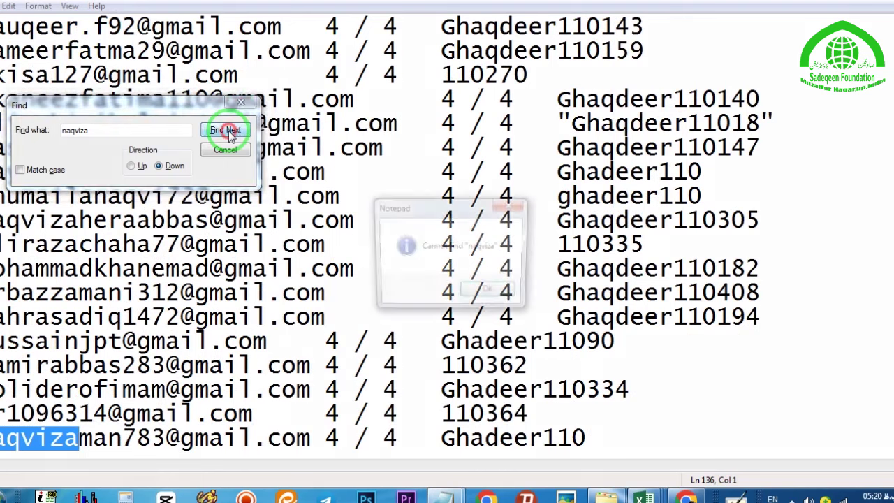
click(479, 294)
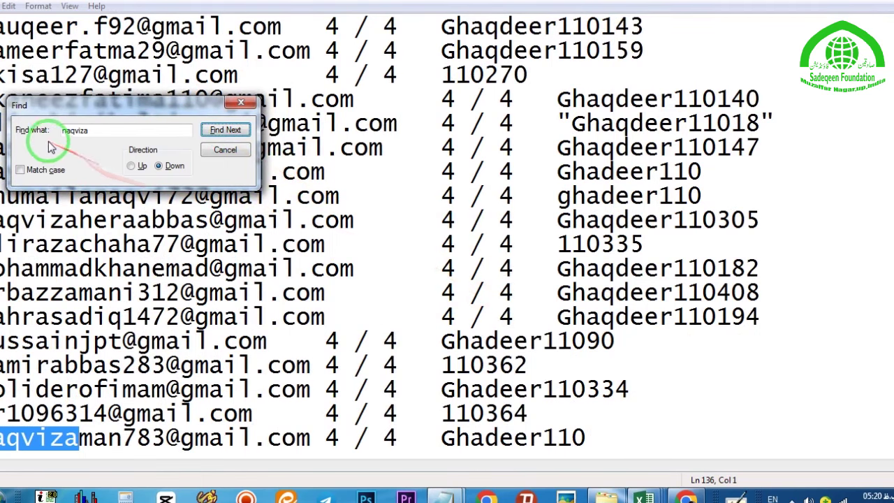
Check once more for another match of the winner's email, and place the cursor back in the list text
click(98, 130)
click(231, 132)
click(477, 289)
click(294, 113)
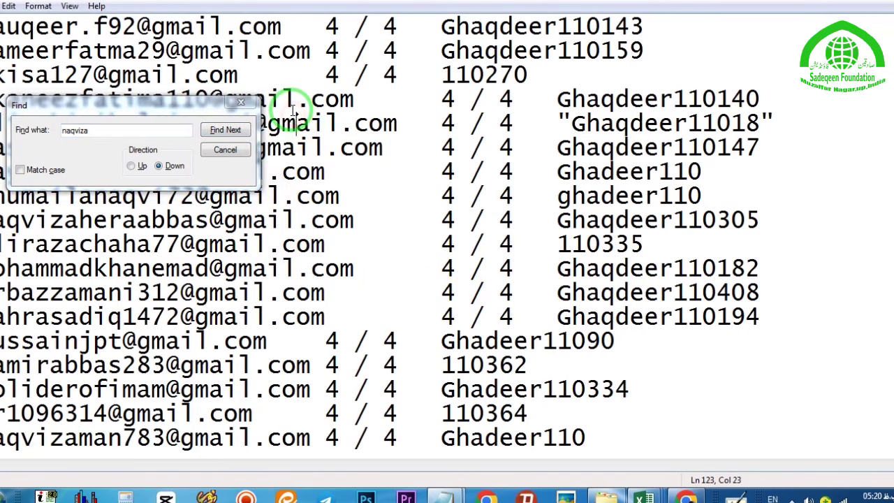
Search again from the beginning of the list for the start of the winner's email, stepping past the last match
key(ctrl+Home)
click(227, 130)
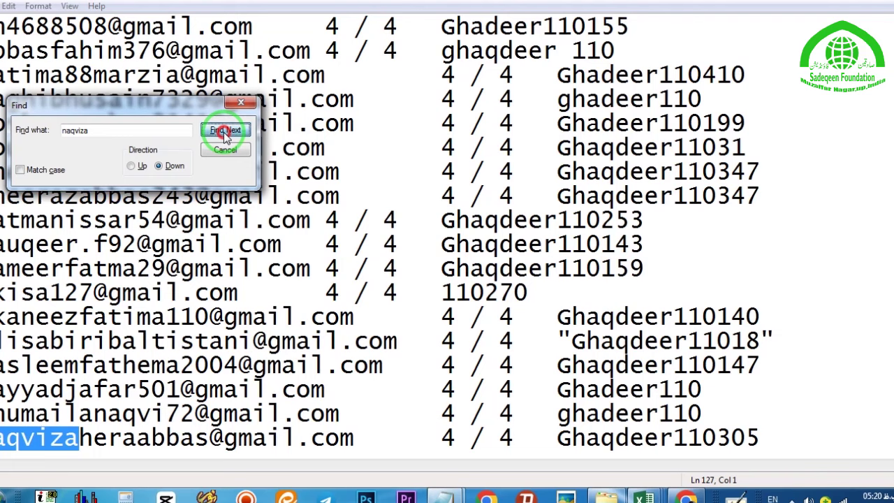
click(225, 131)
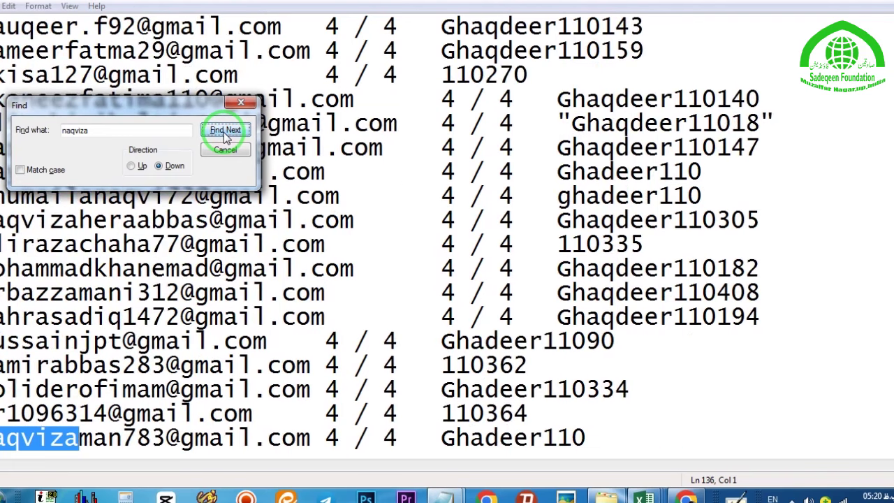
click(225, 131)
click(475, 292)
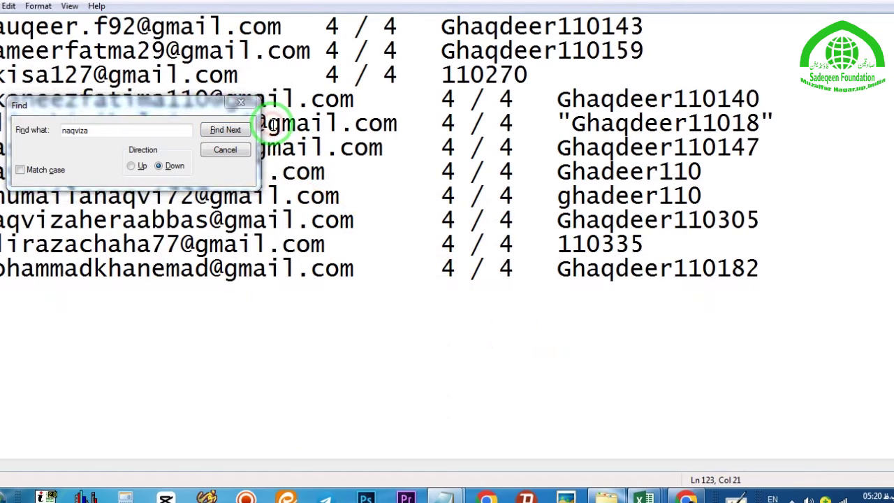
Rerun the search from the first line and step to the winner's own entry to compare it with the similar address
key(ctrl+Home)
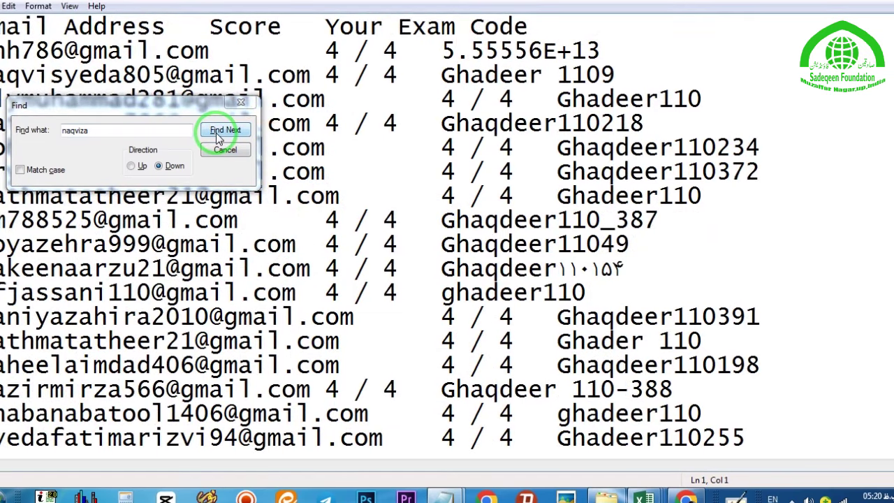
click(219, 136)
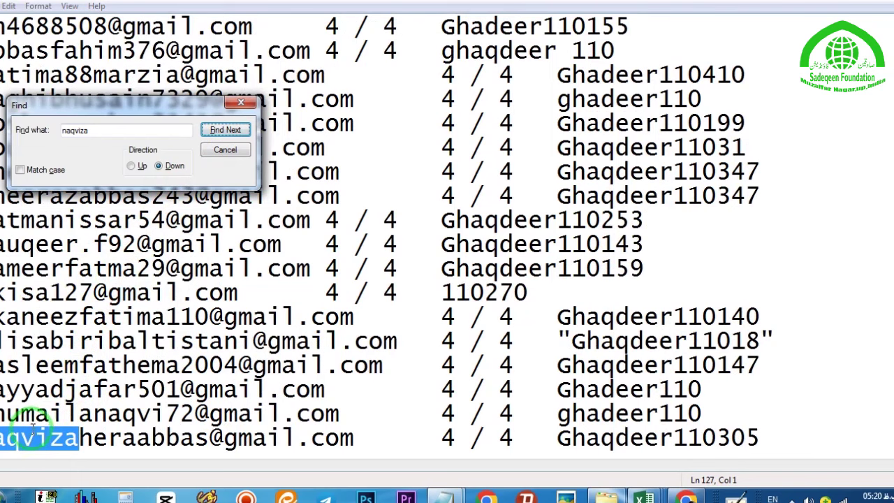
click(225, 132)
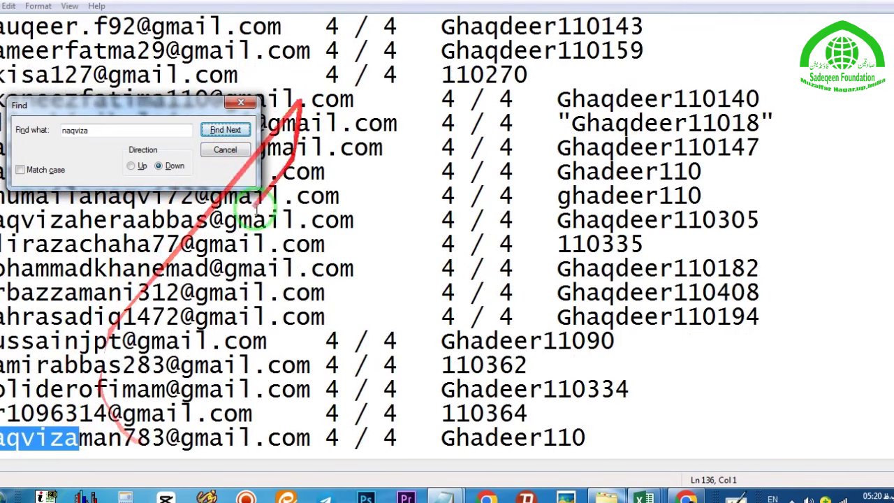
Switch to wheelofnames.com, dismiss the winner announcement without removing the entry, and spin the wheel again
mouse_move(684, 498)
click(678, 397)
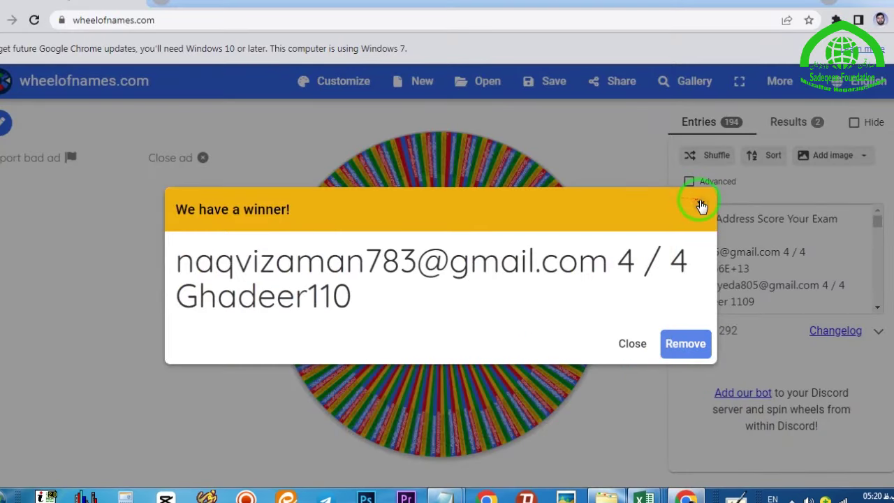
click(701, 206)
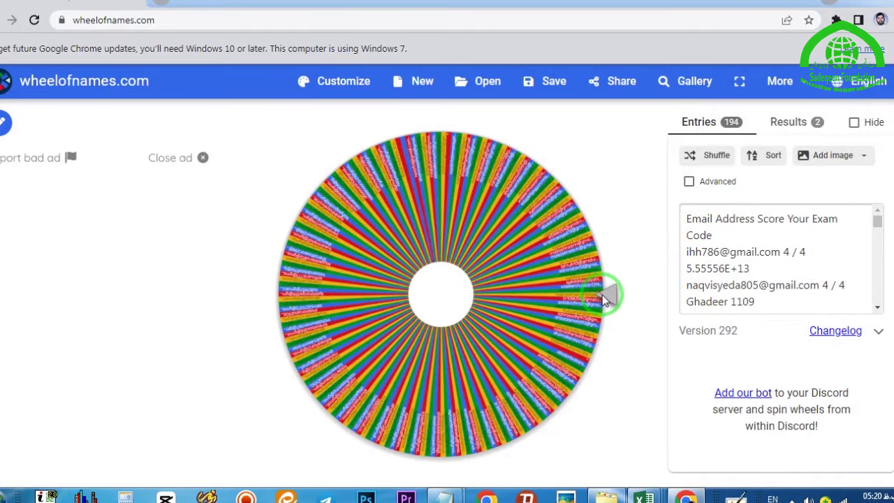
click(601, 295)
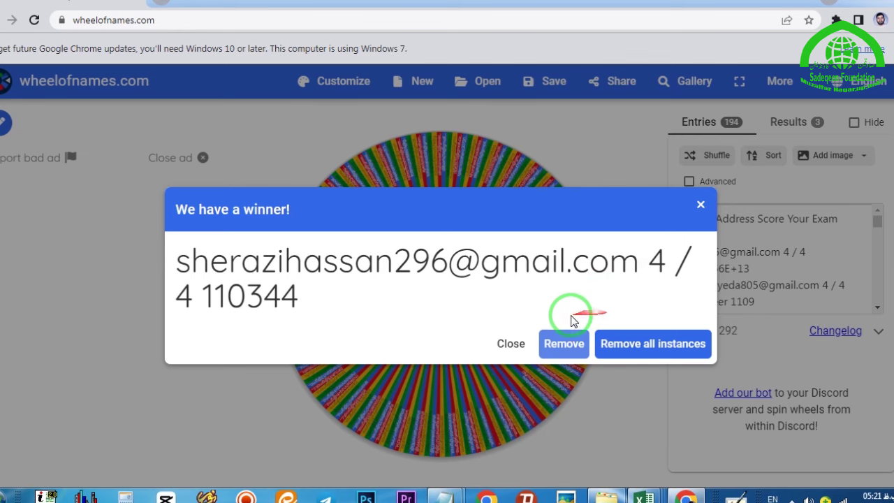
Switch to the untitled Notepad list and search below the cursor for the first part of the newly drawn winner's email
mouse_move(431, 490)
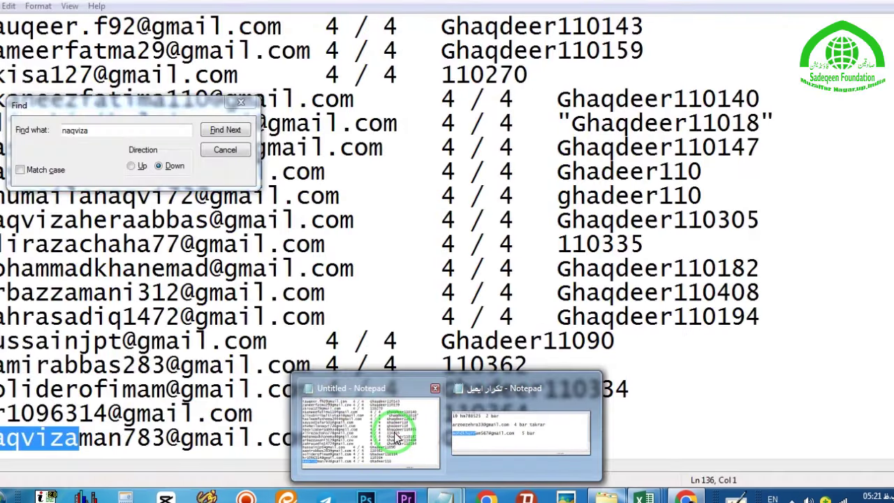
click(396, 438)
click(95, 131)
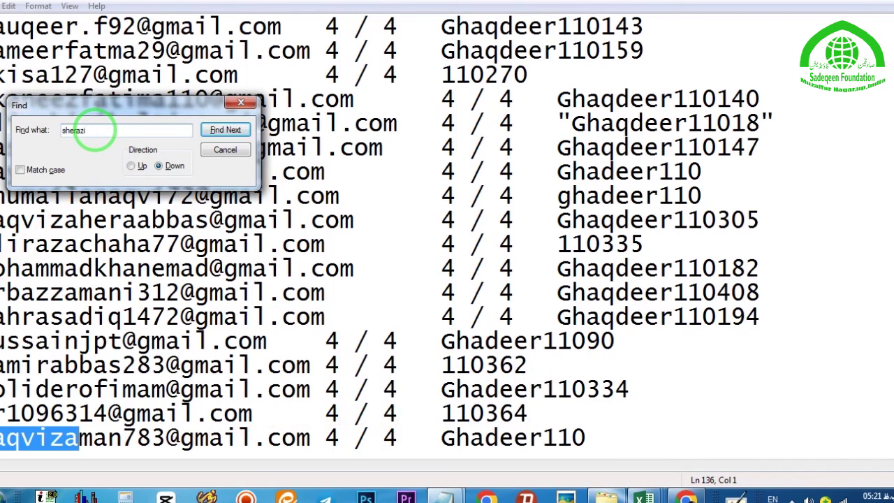
click(225, 129)
click(493, 292)
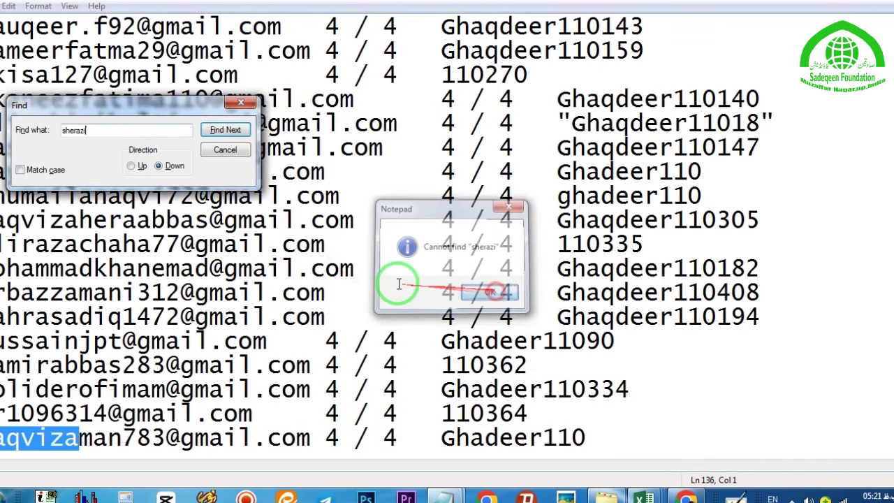
Search from the beginning of the list for the new winner's email, stepping through every match
click(248, 246)
key(ctrl+Home)
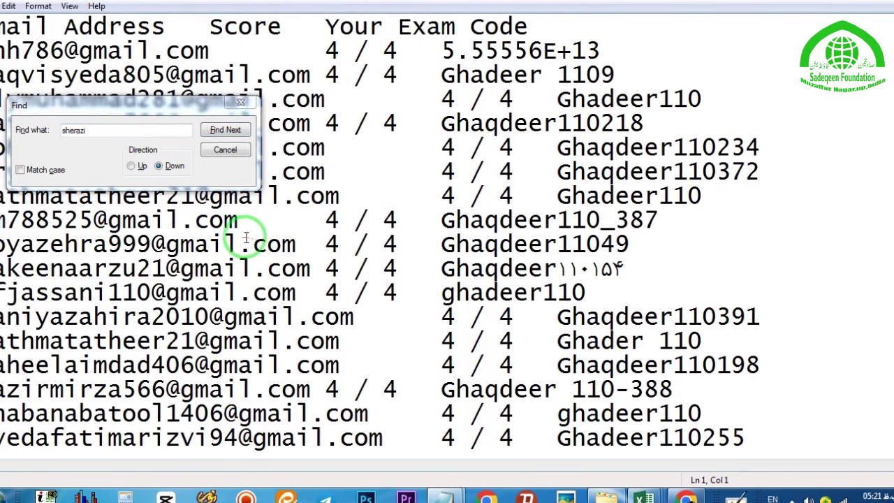
click(226, 131)
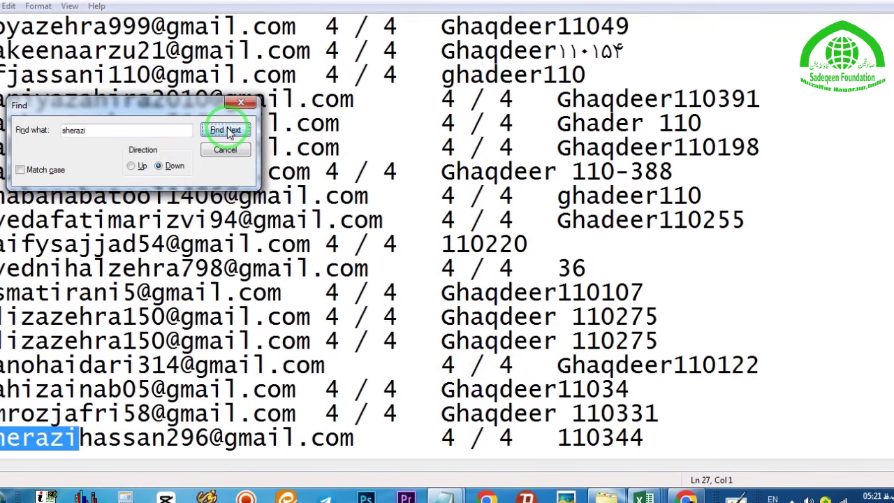
click(227, 131)
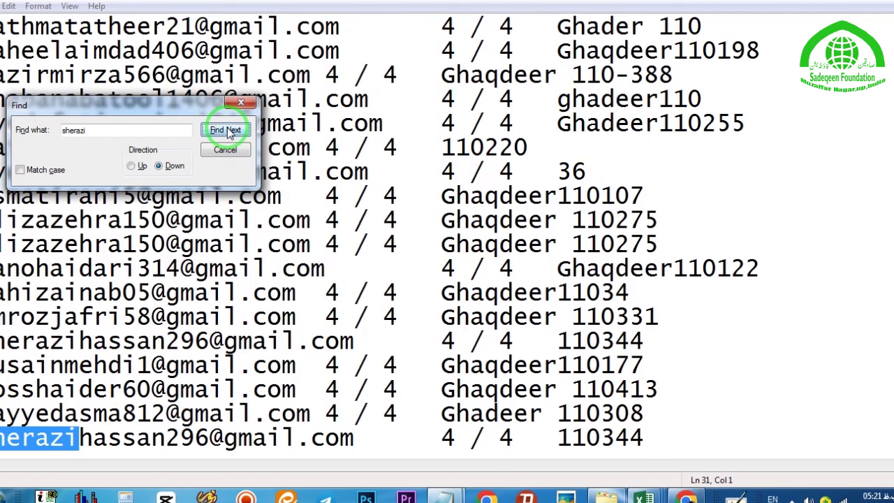
click(230, 131)
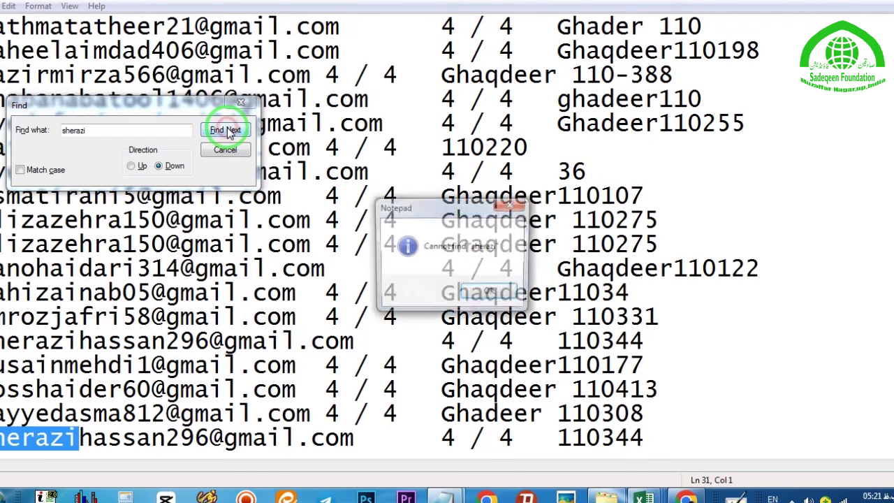
click(466, 287)
Repeat the search for the same winner's email from the first line of the list until no further match remains
click(295, 76)
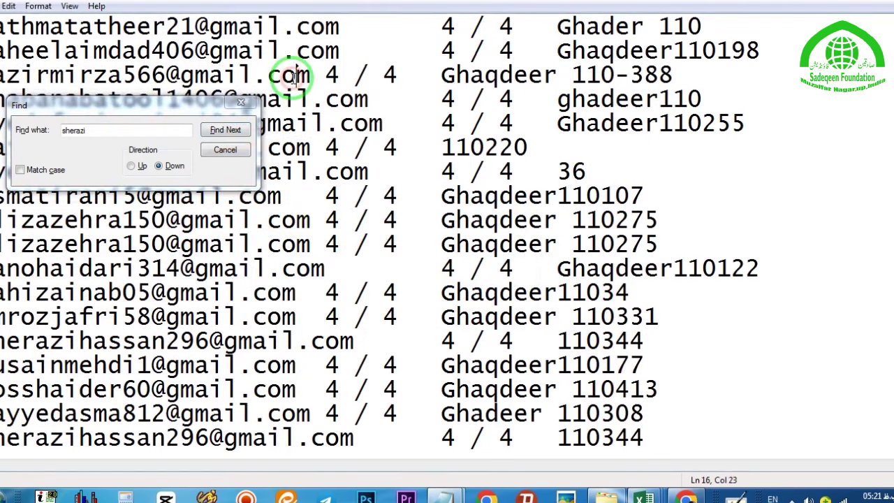
key(ctrl+Home)
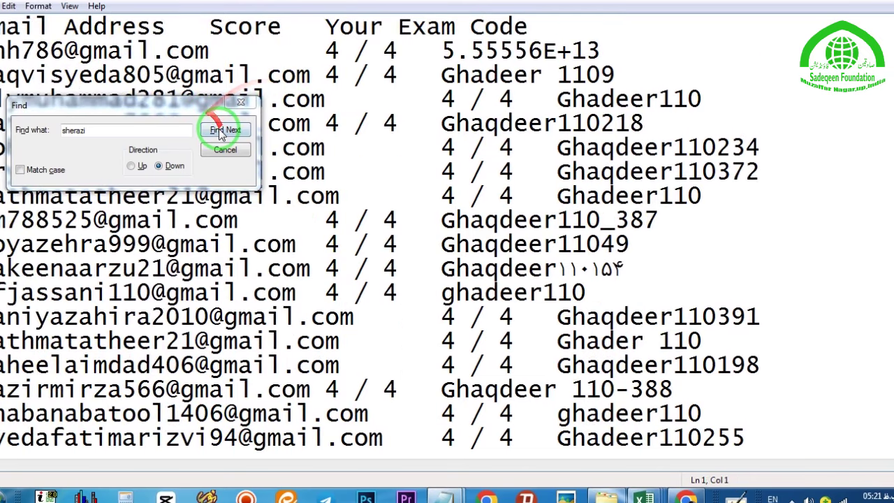
click(218, 130)
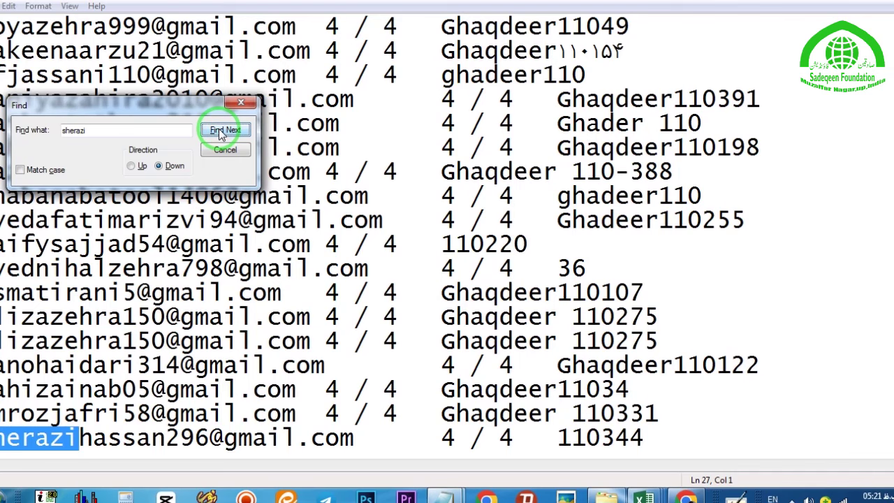
click(218, 130)
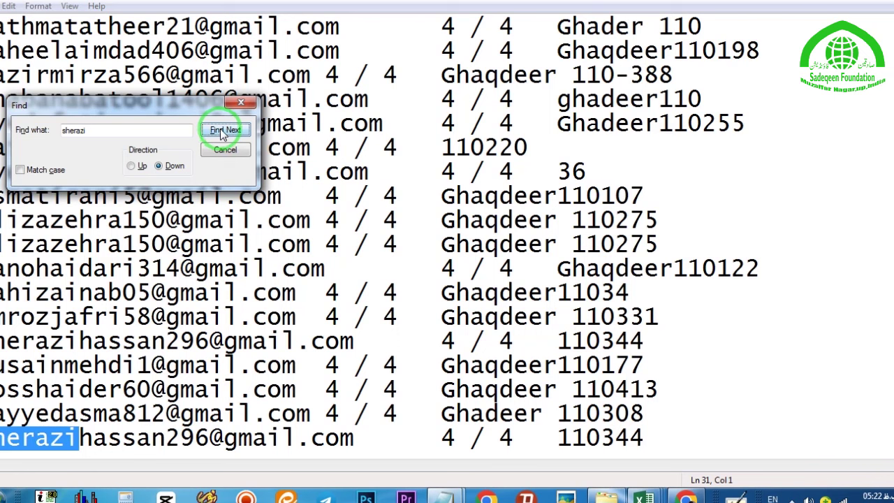
click(222, 131)
click(464, 291)
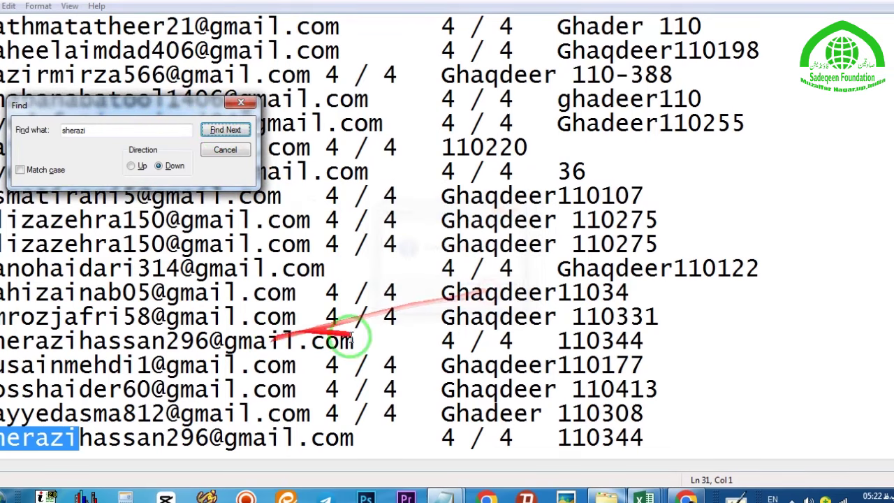
Switch to wheelofnames.com, remove all instances of the drawn winner from the wheel, and spin it again
mouse_move(649, 486)
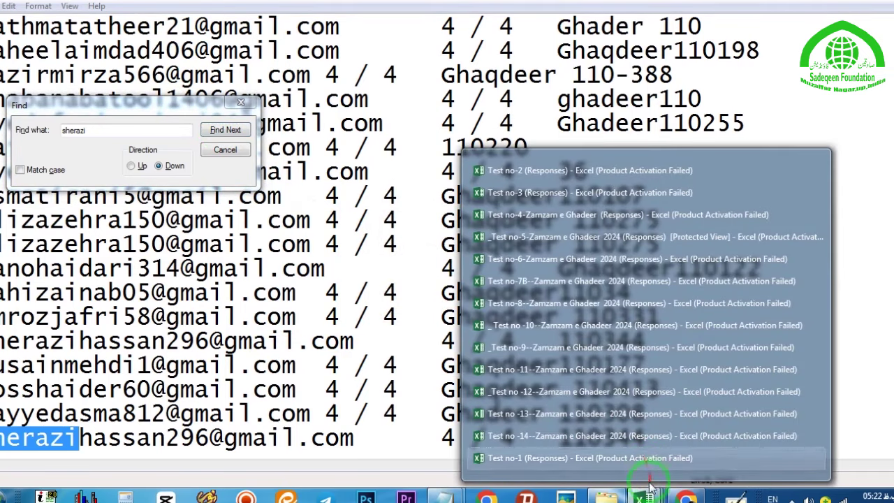
click(686, 496)
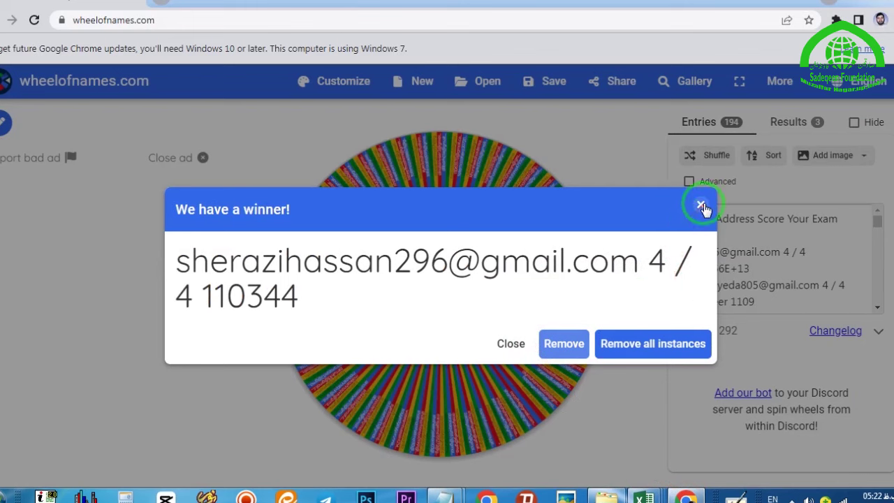
click(657, 346)
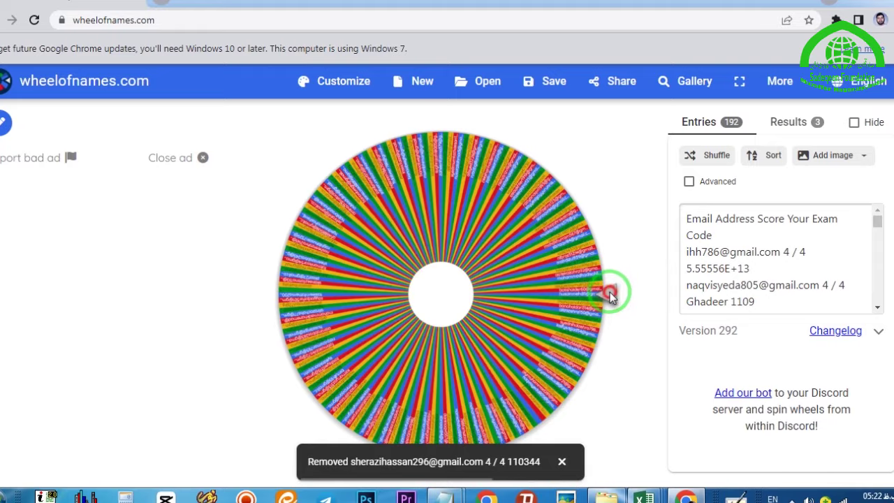
click(610, 292)
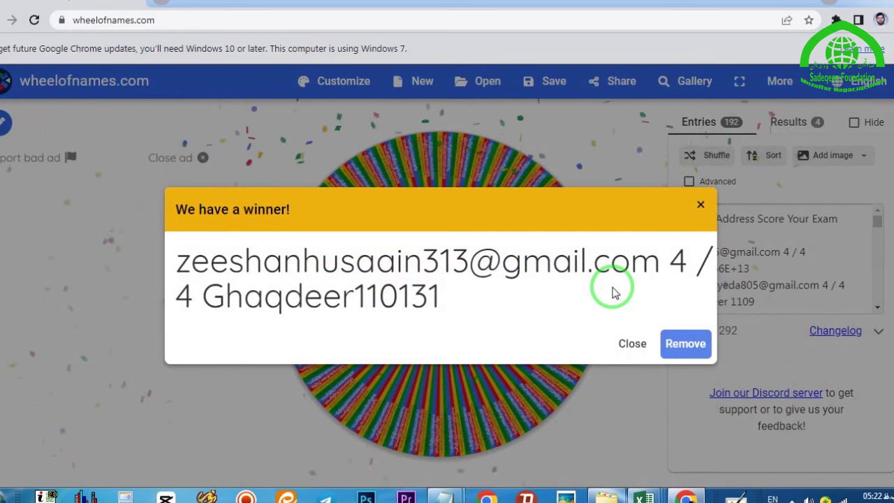
Copy the name part of the announced winner's email and enter it as the search text in the untitled Notepad list
mouse_move(422, 265)
mouse_down()
mouse_move(160, 270)
mouse_move(419, 271)
mouse_up()
click(347, 240)
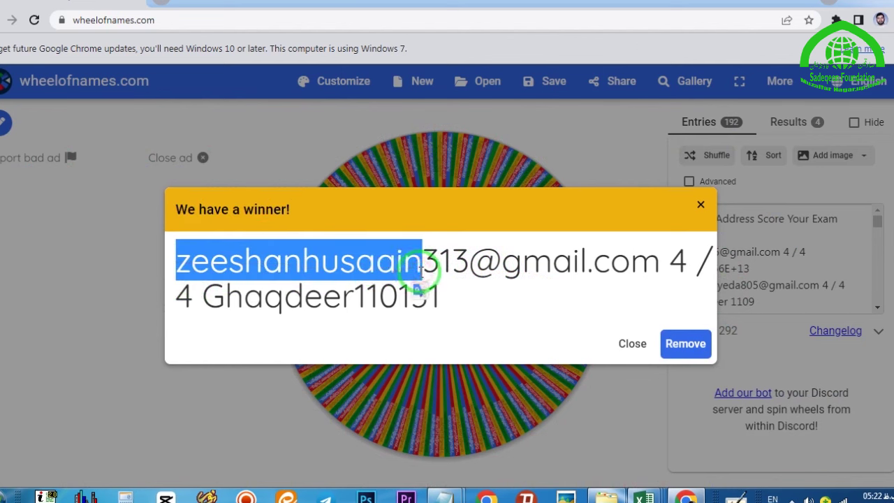
click(445, 496)
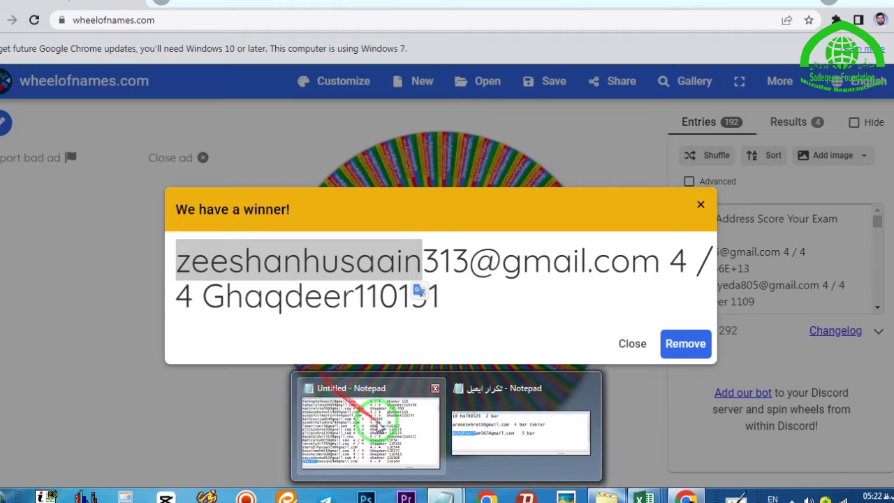
click(377, 425)
click(142, 132)
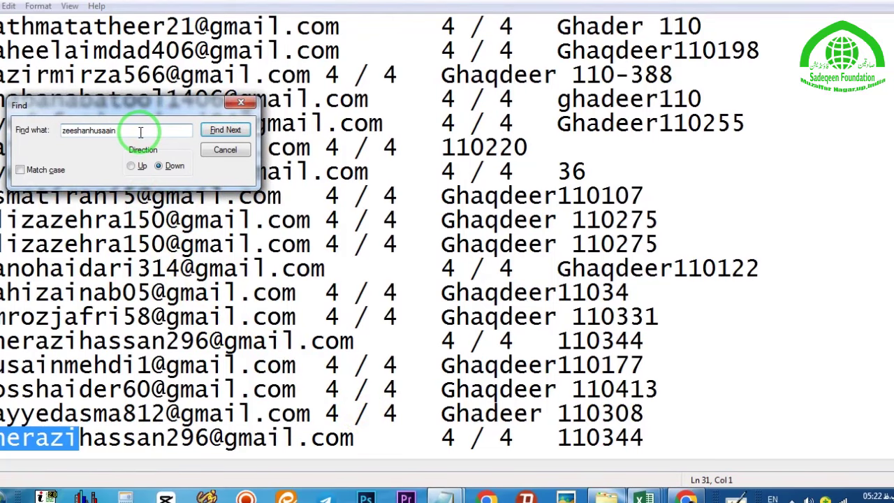
Search from the beginning of the list for the copied part of the winner's email, checking twice for further matches
click(226, 56)
key(ctrl+Home)
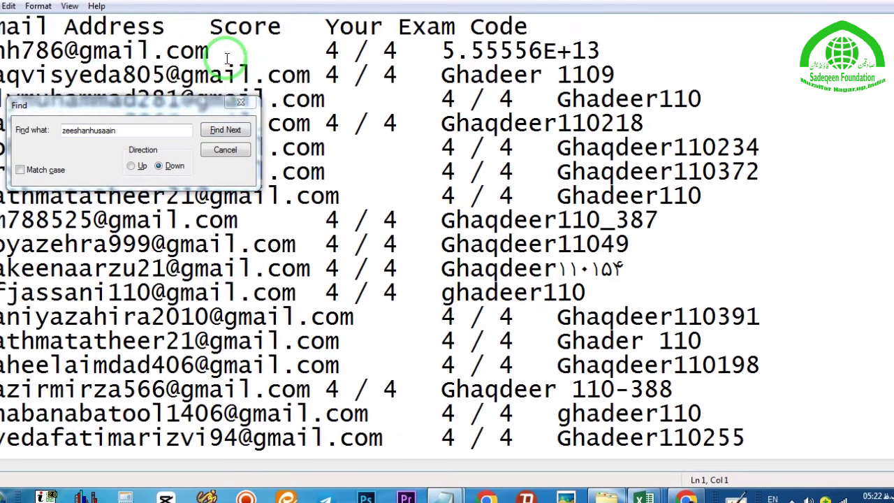
click(225, 130)
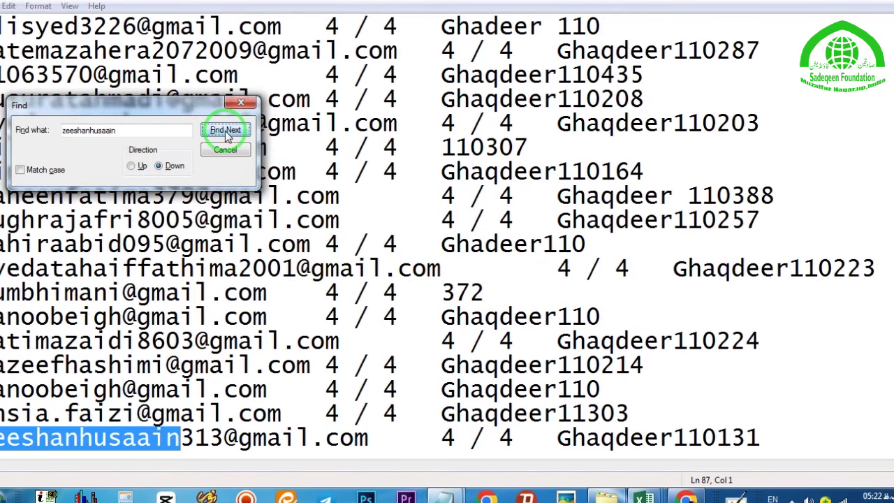
click(225, 130)
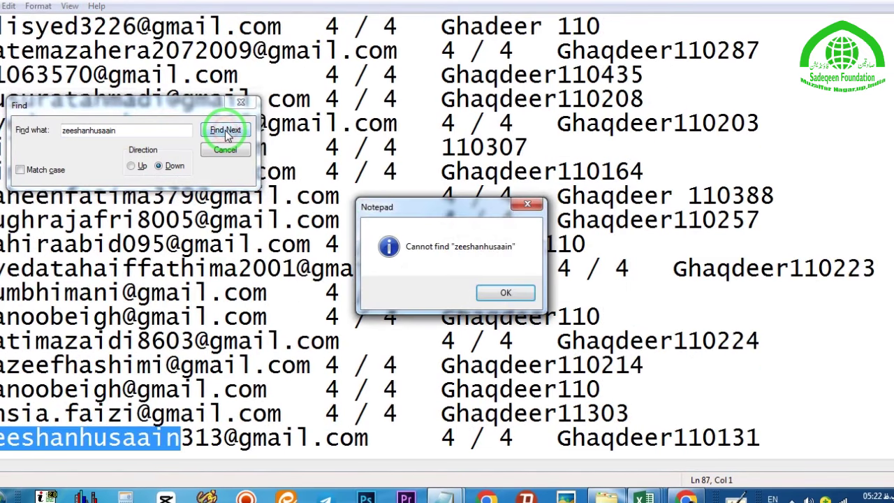
click(510, 294)
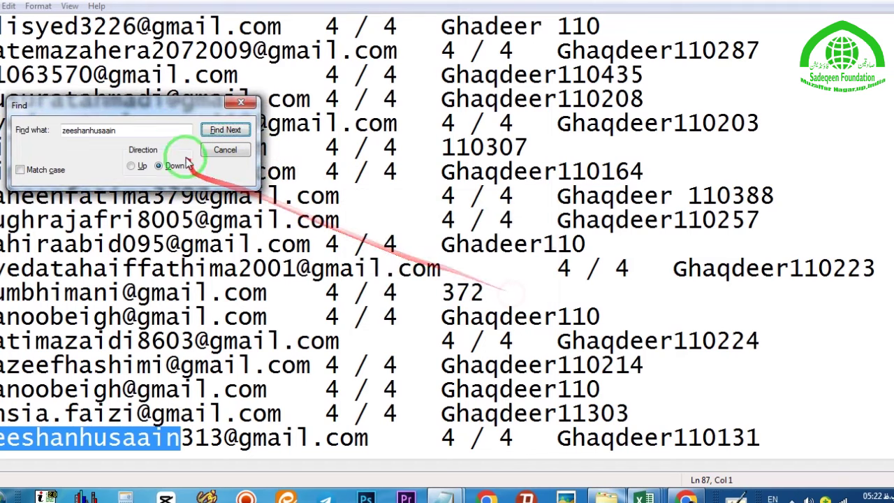
click(225, 130)
click(506, 294)
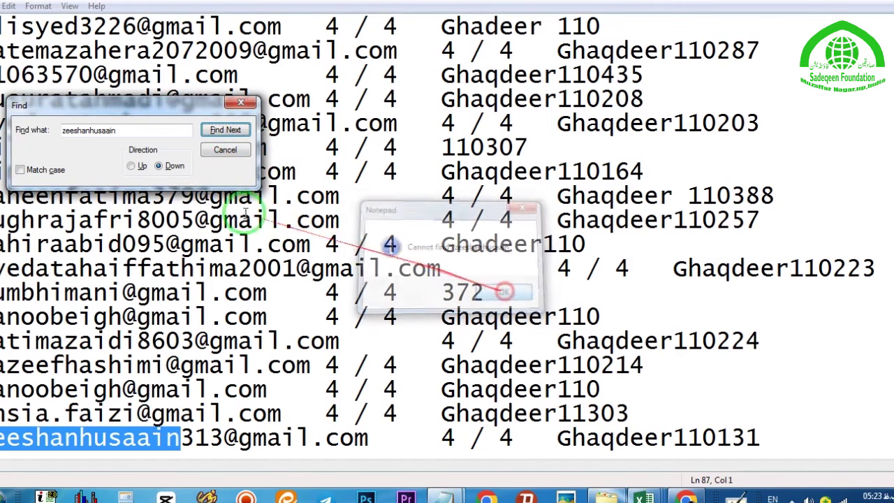
Run the search for the latest winner's email once more from the very beginning of the list
click(206, 60)
scroll(206, 60, down, 10)
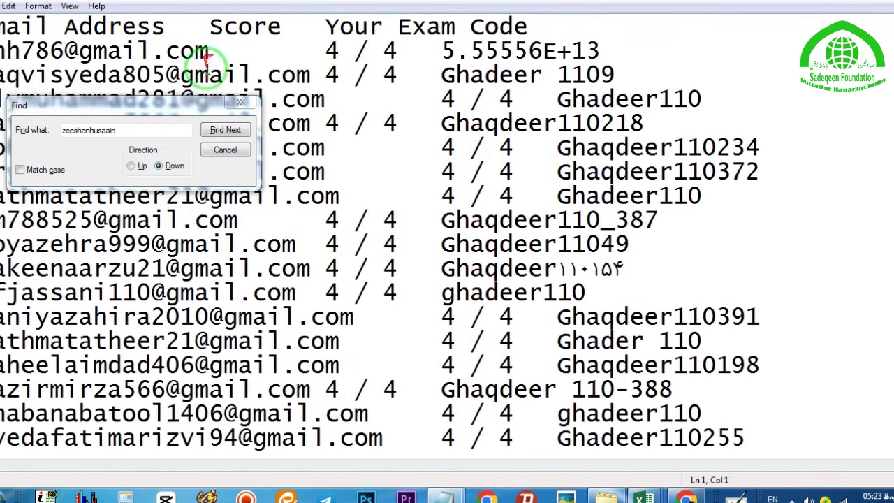
click(227, 131)
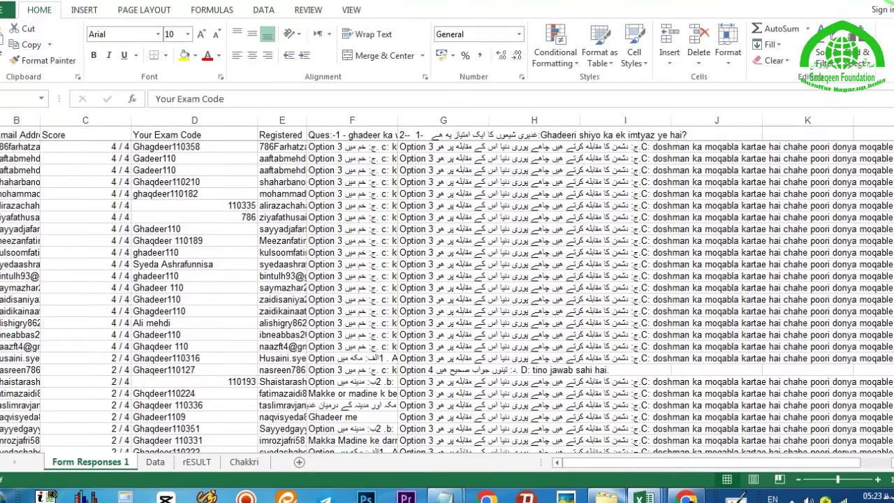
Close the Test no-1 responses workbook without saving, close the Test no-2 responses workbook, and dismiss the 360 Total Security advert
drag(194, 135, 14, 345)
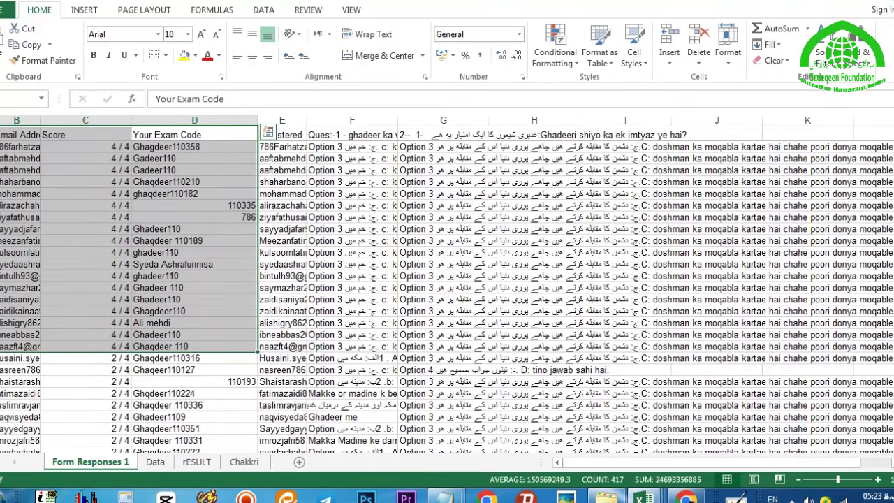
key(ctrl+w)
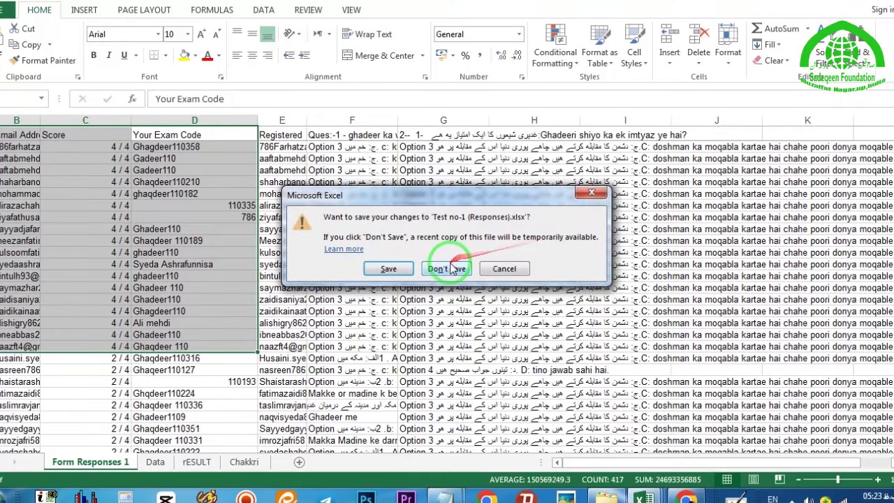
click(447, 266)
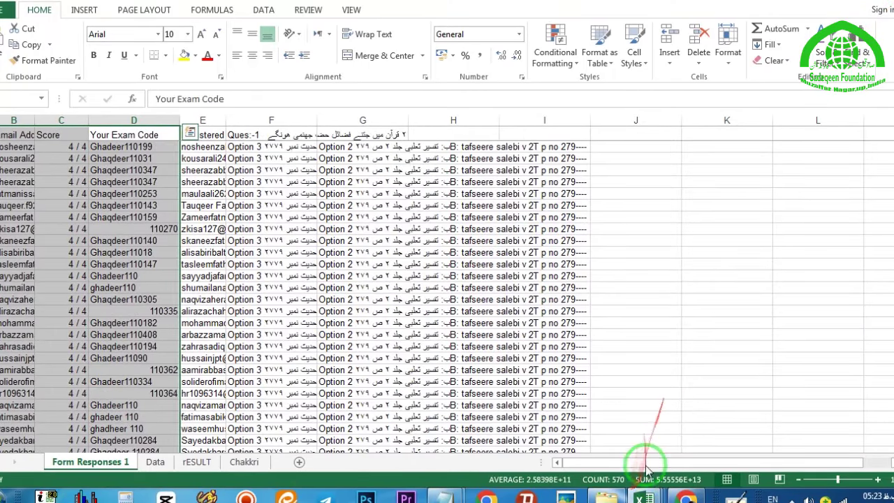
key(ctrl+w)
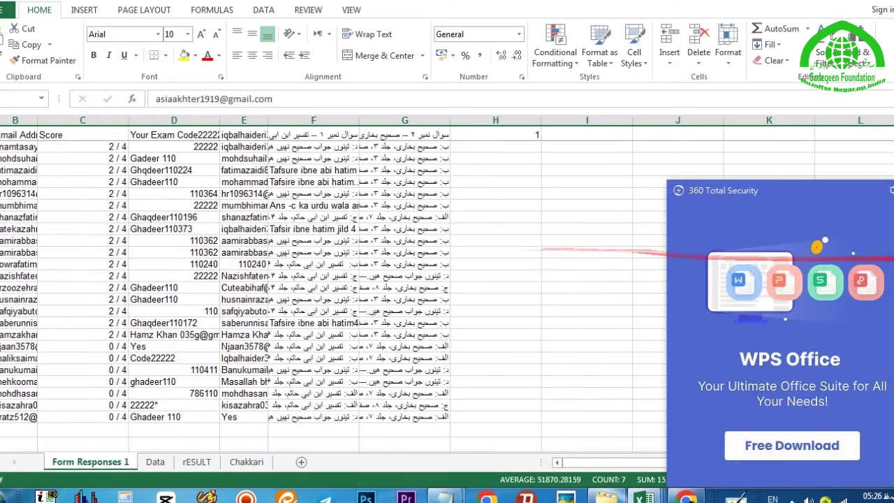
click(890, 189)
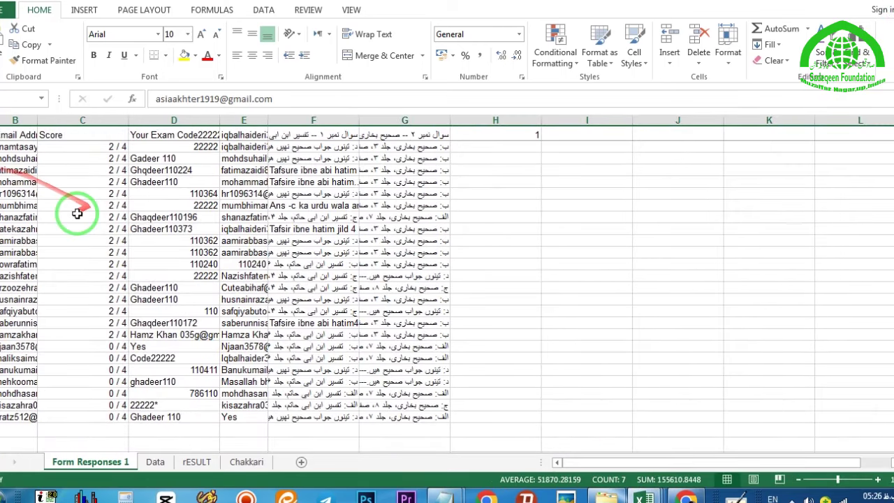
In the Test no-3 responses, copy the email, score and exam code columns from the header row through the last 4 / 4 row
scroll(77, 213, up, 20)
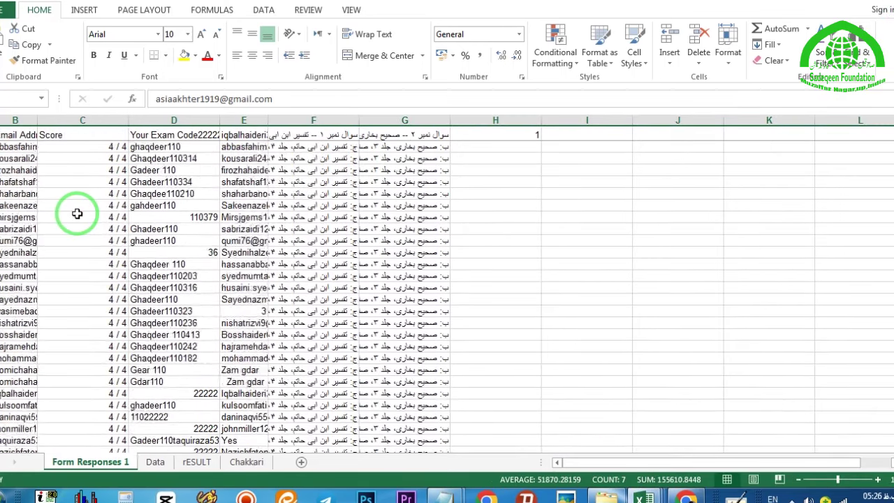
scroll(76, 213, up, 10)
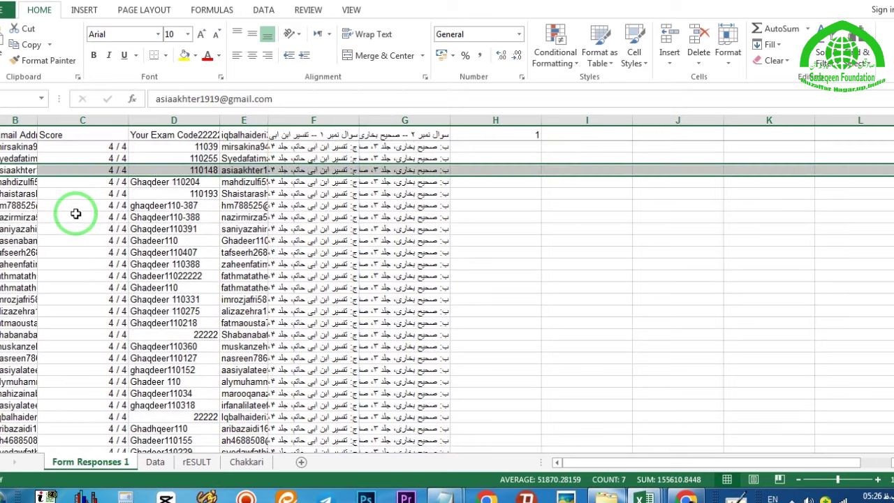
click(122, 146)
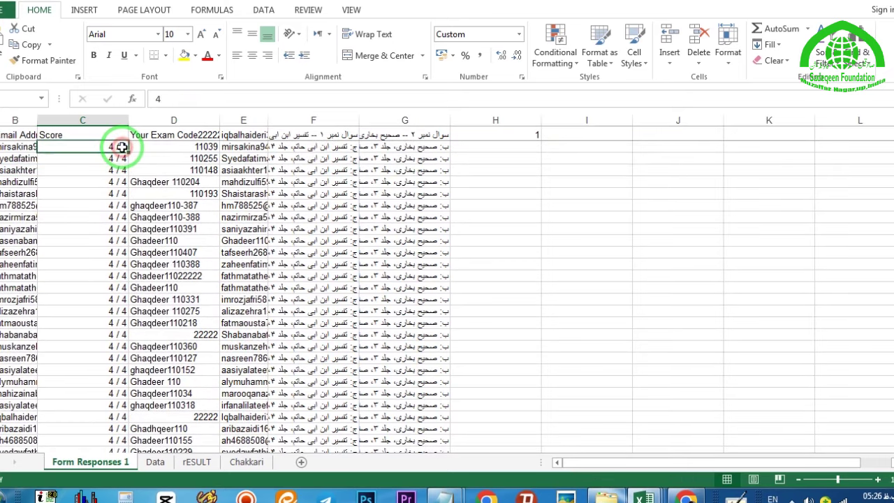
drag(123, 147, 117, 183)
click(477, 276)
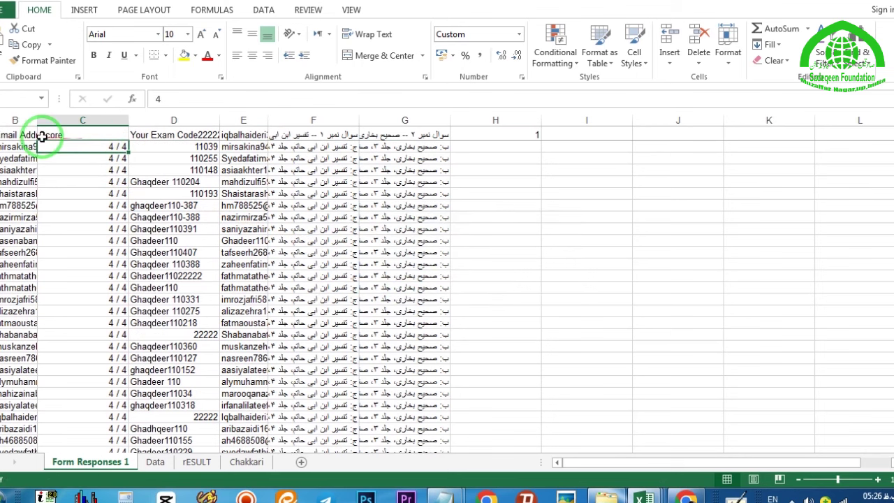
drag(2, 134, 135, 171)
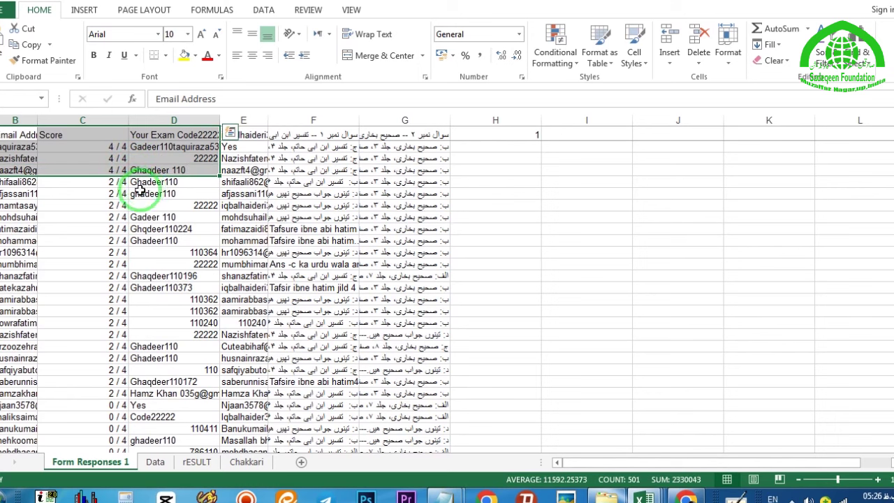
right_click(155, 153)
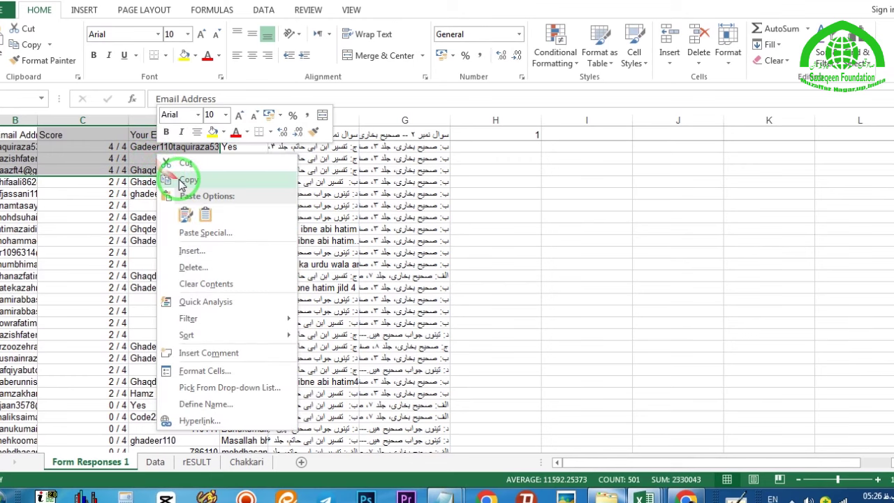
click(186, 175)
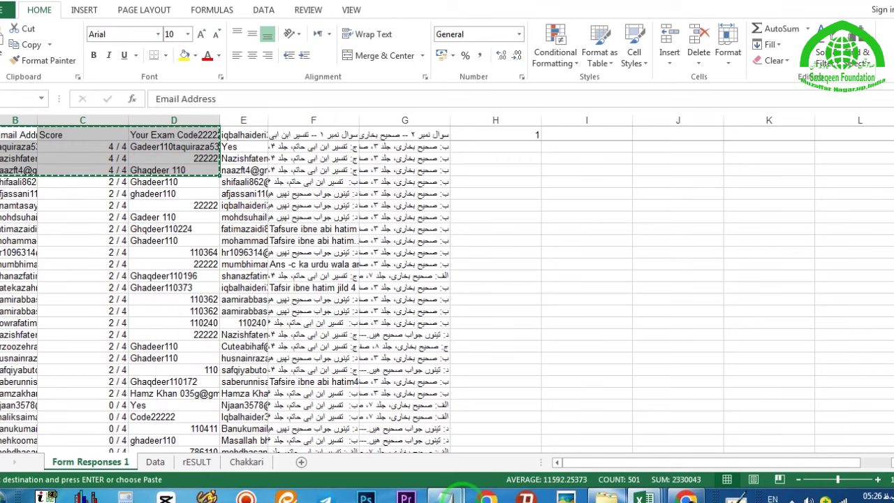
Replace the entire contents of the untitled Notepad list with the copied Test no-3 full-score rows
mouse_move(440, 494)
click(378, 457)
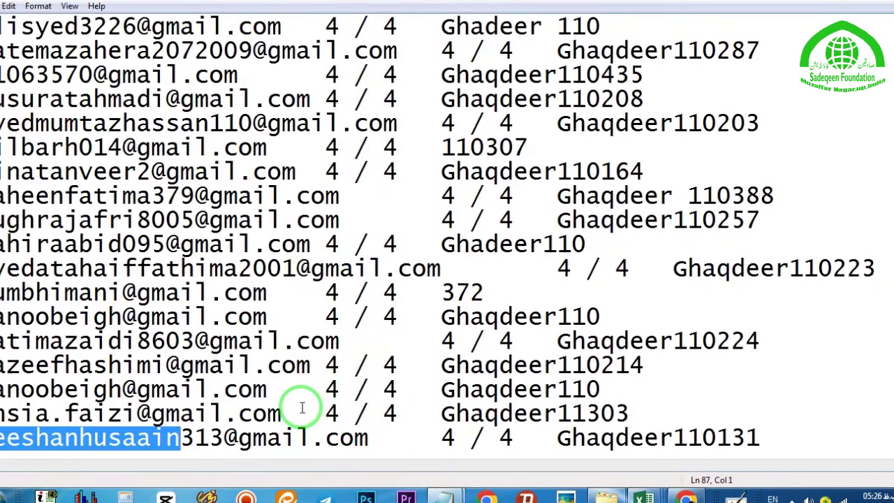
key(ctrl+a)
key(ctrl+v)
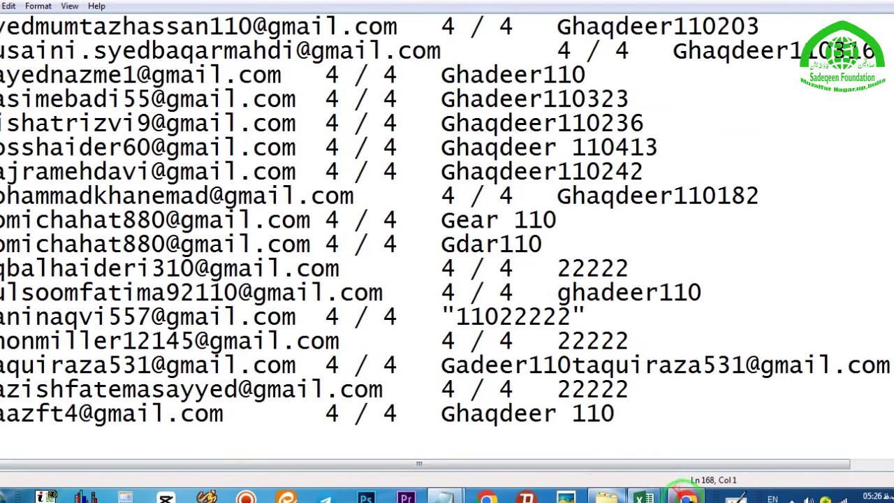
Switch to wheelofnames.com, remove the previous winner, replace all wheel entries with the copied Test no-3 rows, and spin the wheel
click(686, 497)
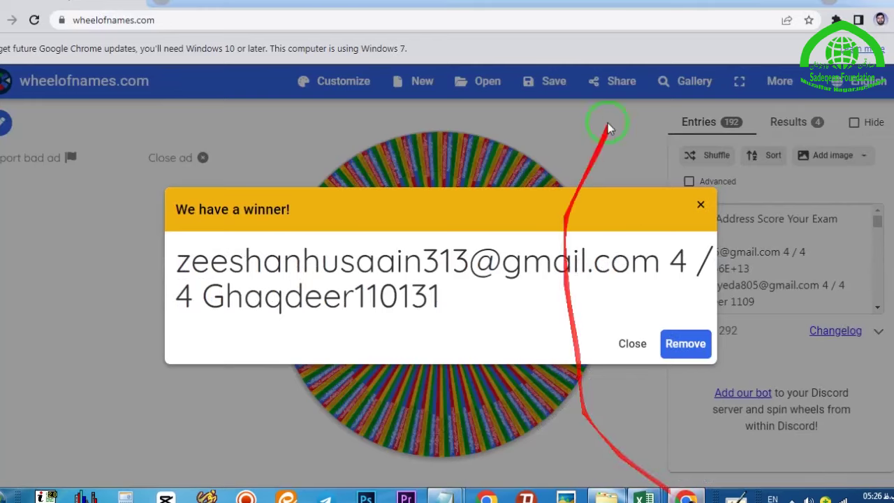
click(681, 343)
click(705, 283)
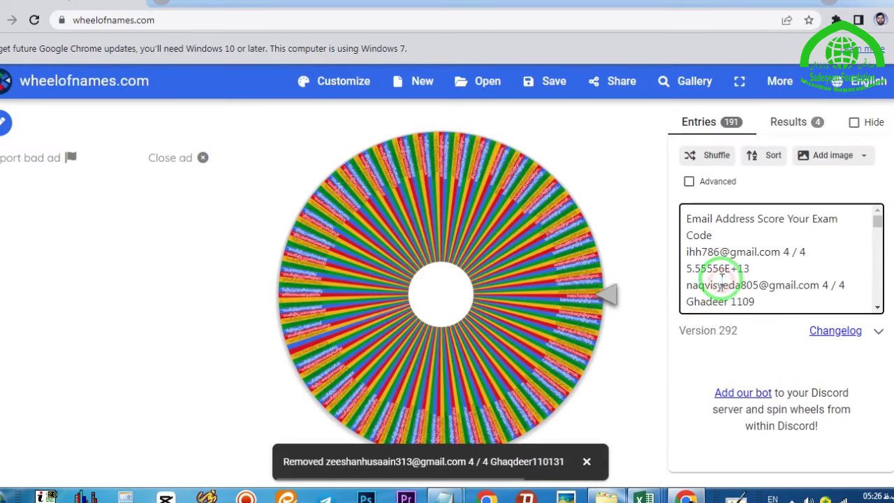
key(ctrl+a)
key(BackSpace)
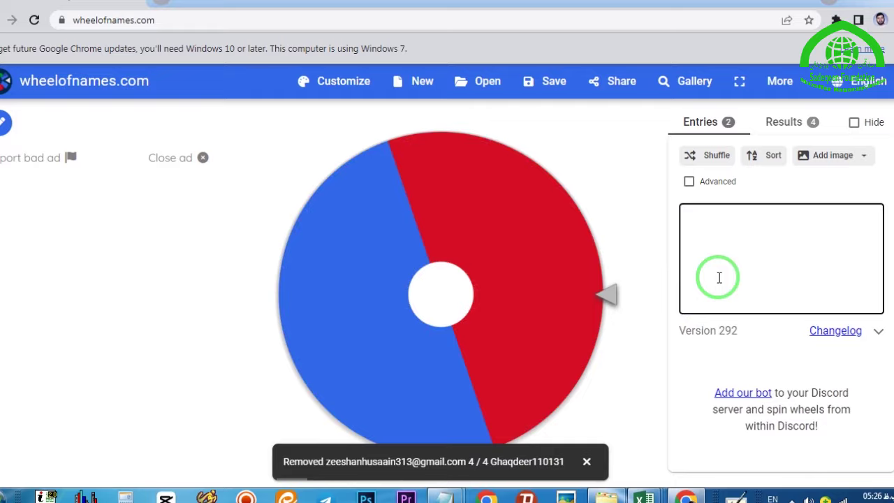
key(ctrl+v)
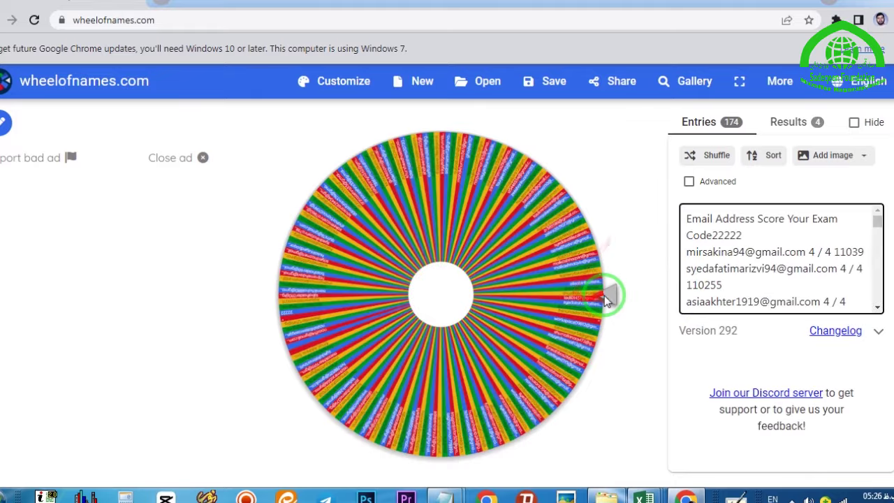
click(605, 295)
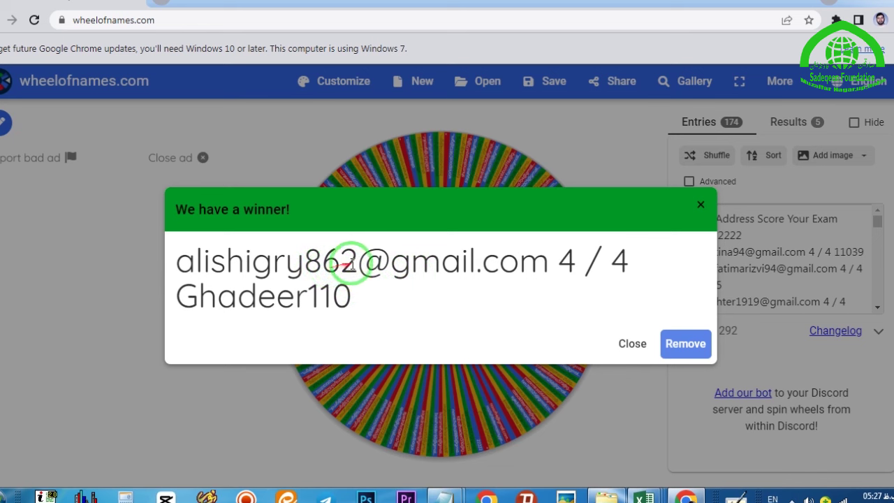
Copy the name part of the announced winner's email and enter it as the search text at the start of the untitled Notepad list
drag(356, 261, 178, 262)
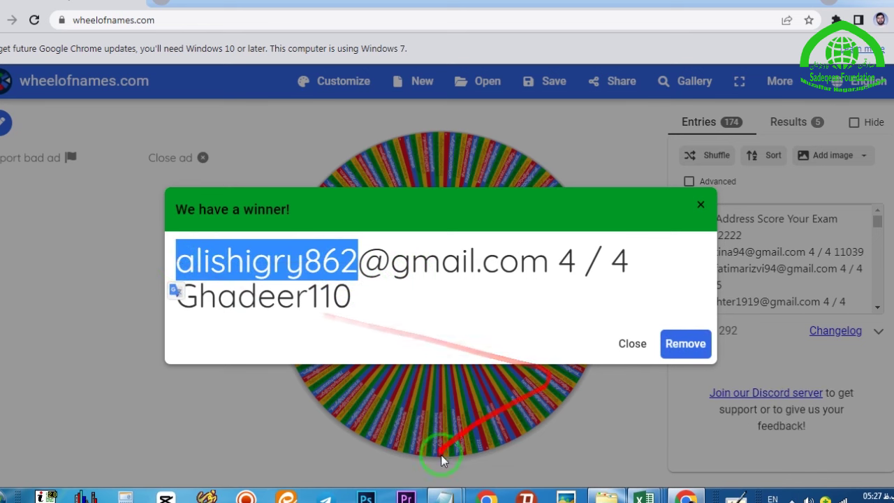
mouse_move(405, 497)
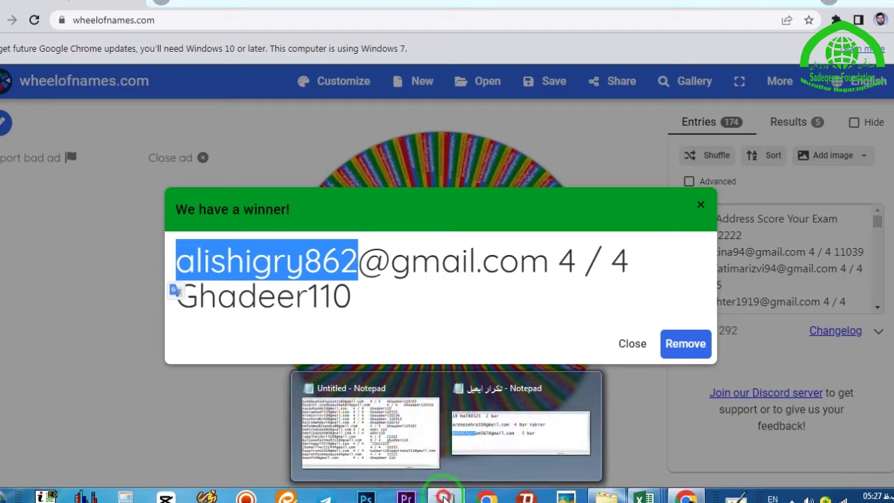
click(410, 437)
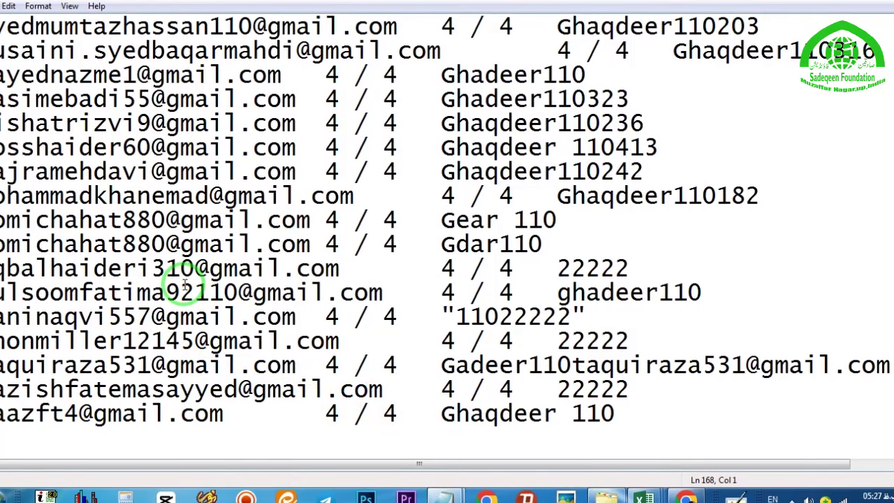
key(ctrl+Home)
key(ctrl+f)
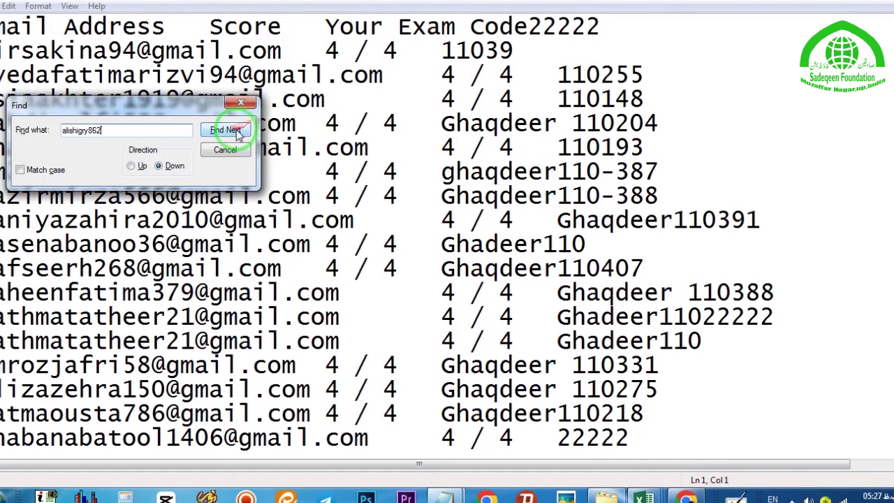
Search the Test no-3 list downward for the winner's email name and check for further matches
click(225, 130)
click(226, 131)
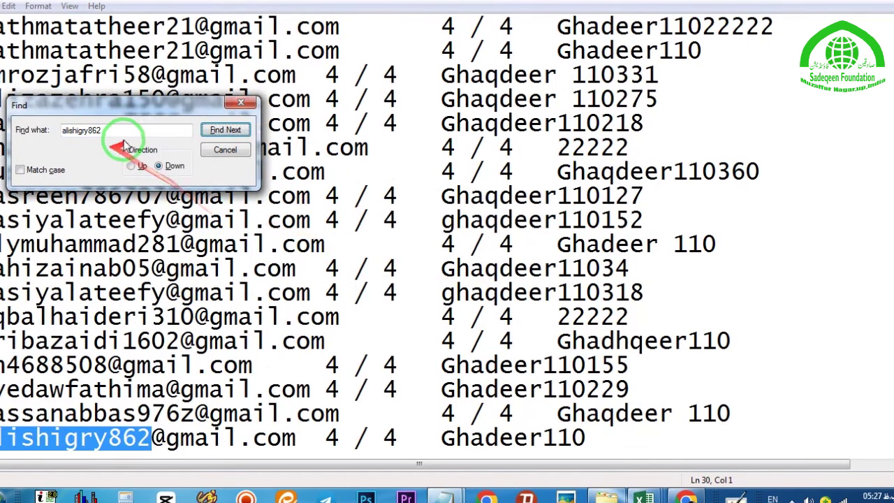
click(225, 130)
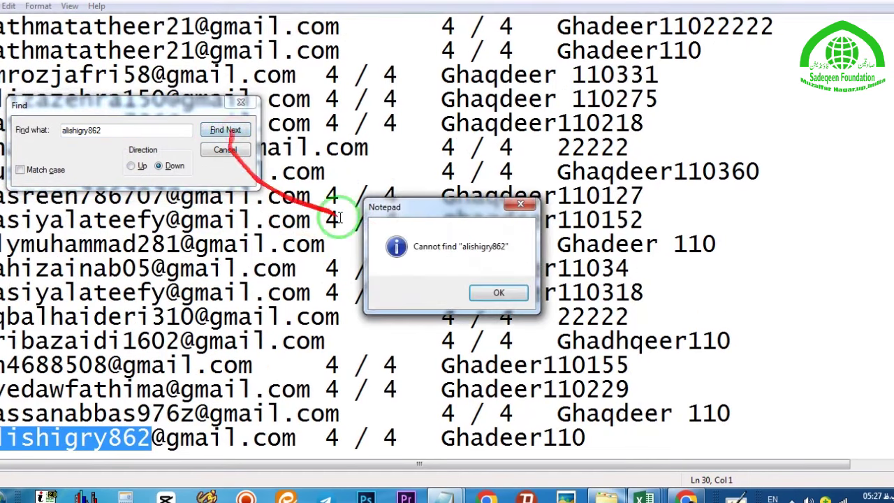
click(499, 293)
Repeat the search for the winner's email name from near the beginning of the list to recheck for duplicates
click(360, 165)
scroll(361, 162, up, 4)
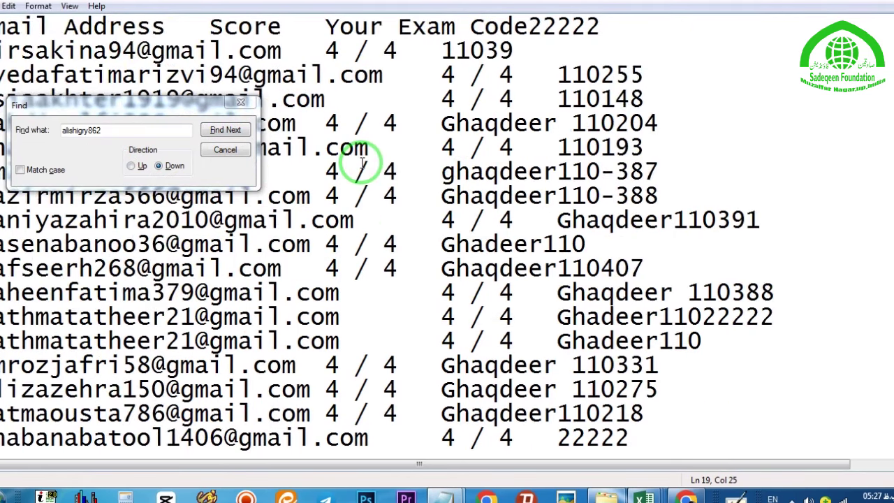
click(235, 133)
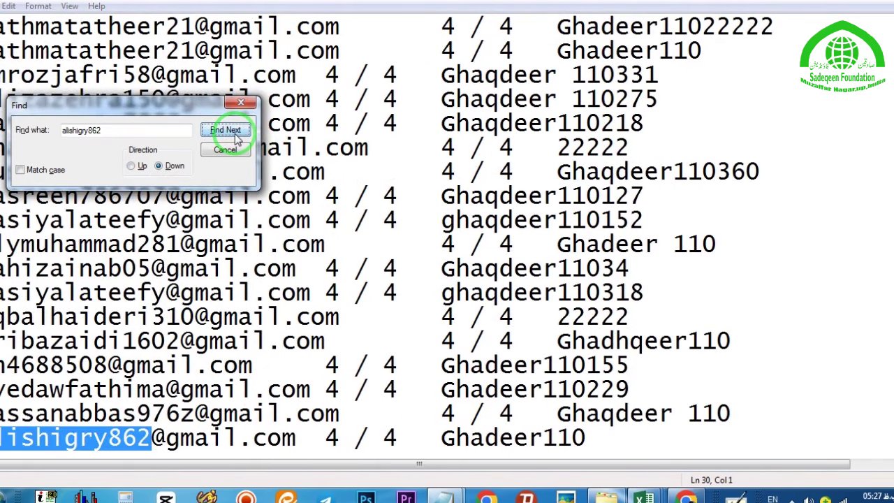
click(235, 134)
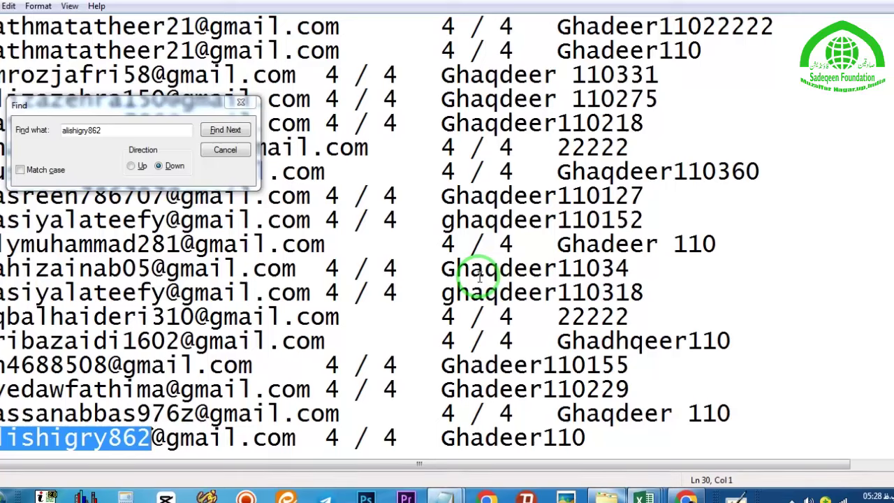
Close the Test no-3 responses workbook without saving and switch to the responses workbook of another test
click(704, 492)
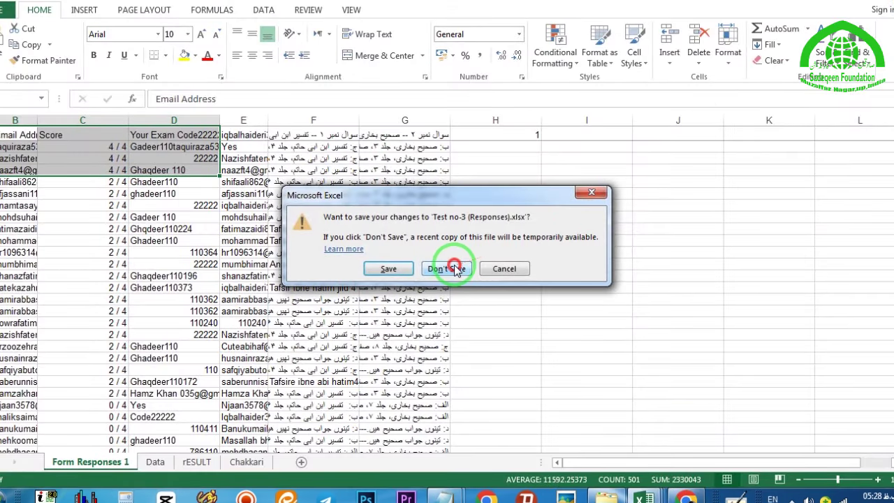
click(448, 269)
mouse_move(639, 494)
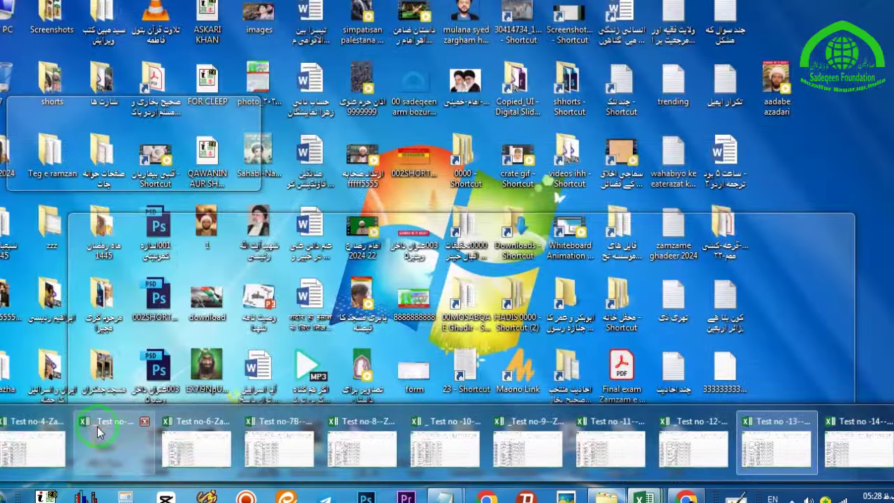
click(101, 426)
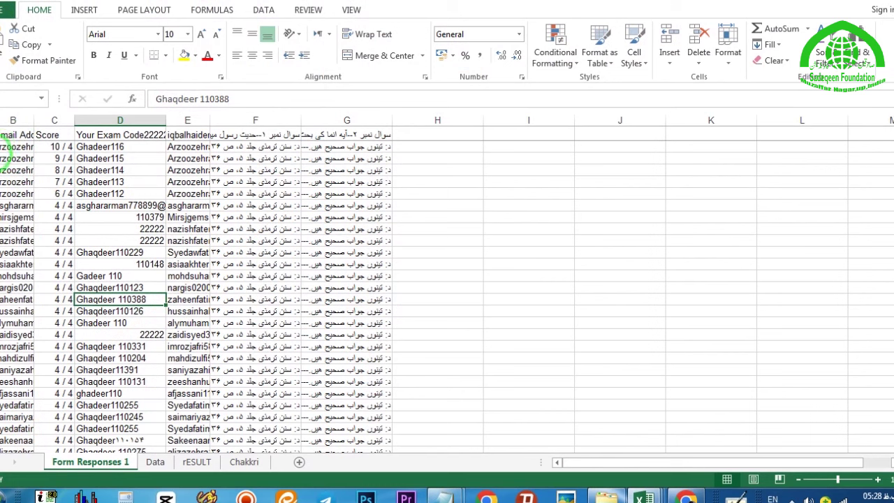
Copy the email, score and exam code of all responses from the first data row through the last 4 / 4 row
drag(5, 147, 93, 285)
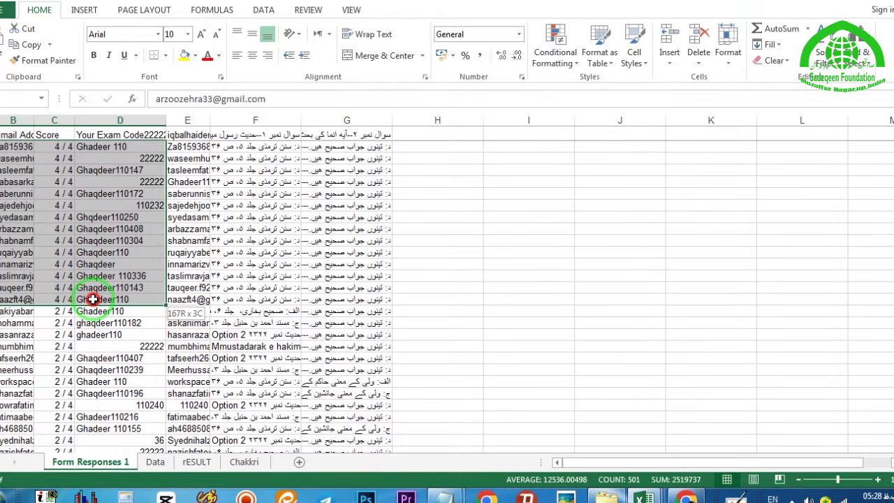
key(ctrl+q)
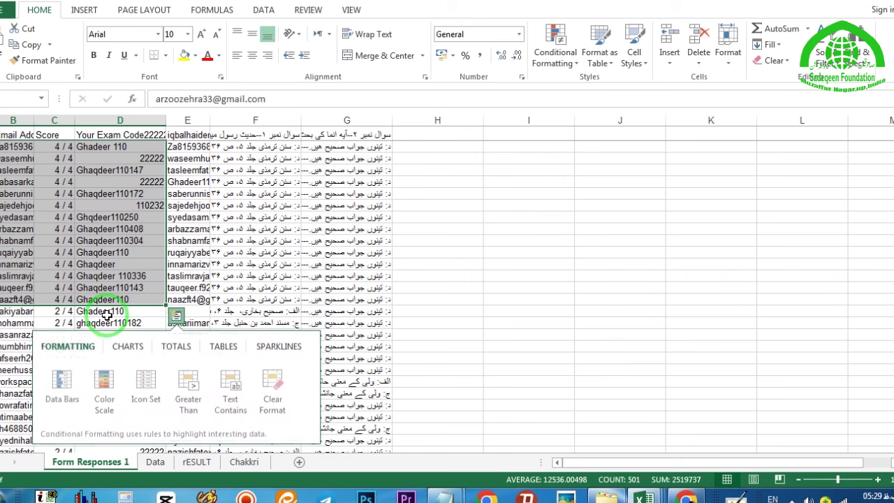
right_click(102, 266)
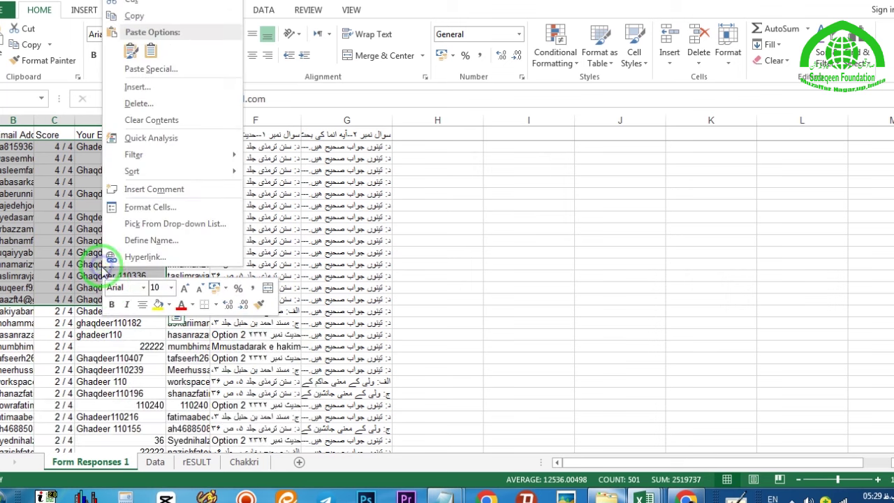
click(134, 16)
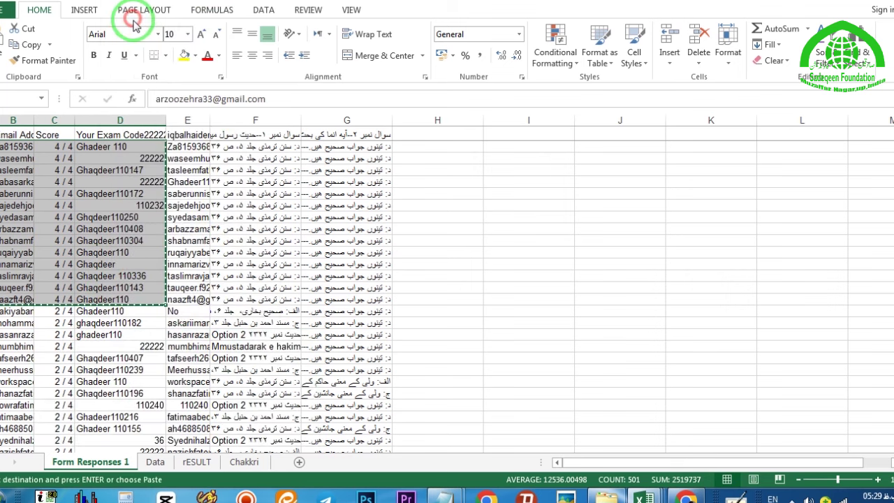
Switch to the untitled Notepad file, close its search, and replace the whole list with the copied responses, returning to the first line
mouse_move(443, 497)
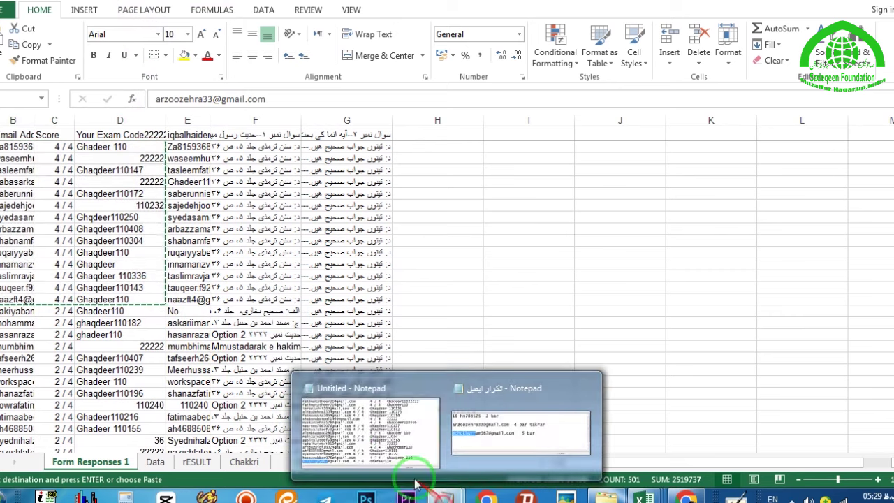
click(363, 440)
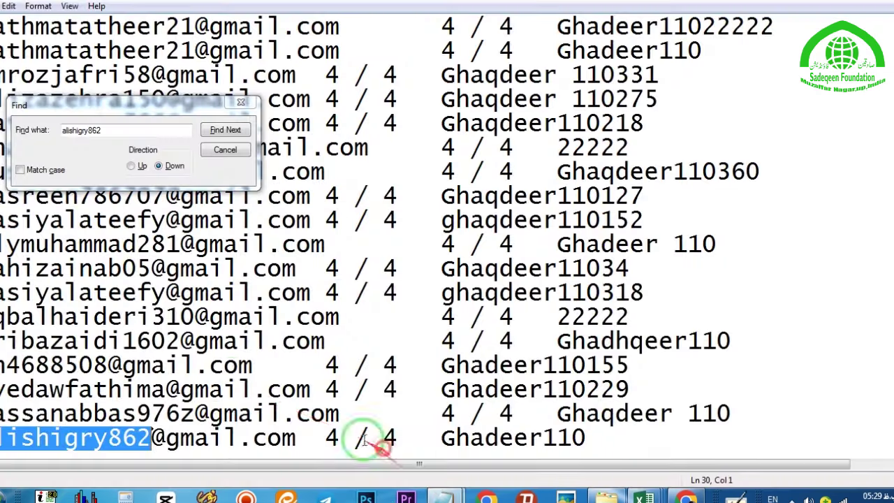
click(241, 101)
key(ctrl+a)
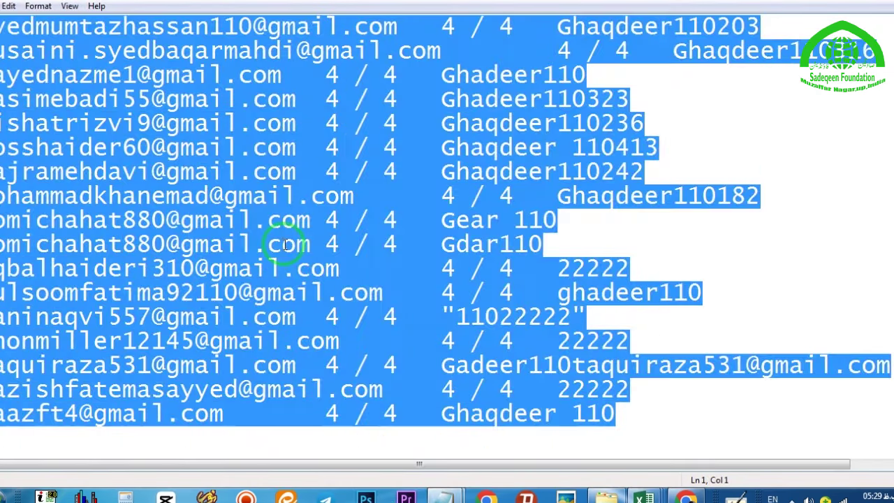
key(ctrl+x)
key(ctrl+v)
key(ctrl+Home)
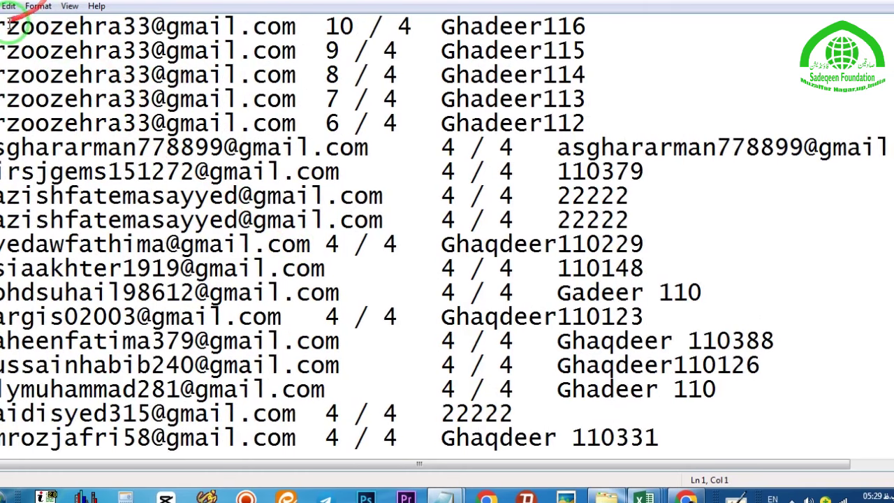
Delete the five leading rows with scores 10 / 4 through 6 / 4 from the list
drag(3, 24, 592, 120)
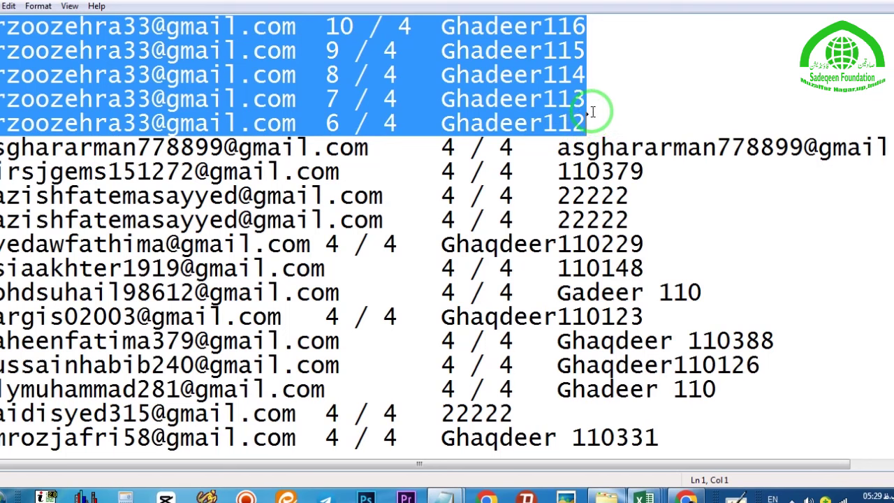
key(Delete)
key(Delete)
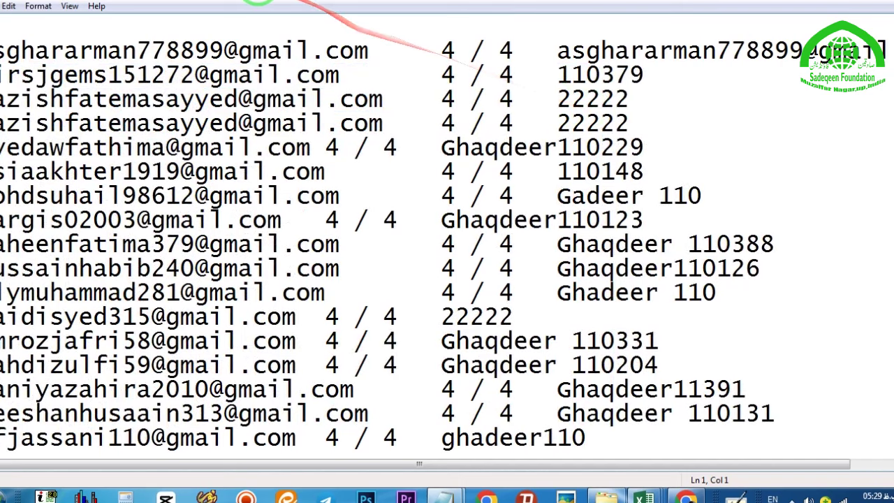
Copy the entire remaining list of 4 / 4 participants from the Notepad file
key(shift+Down)
key(shift+Down)
key(shift+Down)
key(shift+Down)
key(shift+Down)
key(shift+Down)
key(shift+Down)
key(shift+Down)
key(shift+Down)
key(shift+Down)
key(shift+Down)
key(shift+Down)
key(shift+Down)
key(shift+Down)
key(shift+Down)
key(shift+Down)
key(shift+Down)
key(shift+Down)
key(shift+Down)
key(shift+Down)
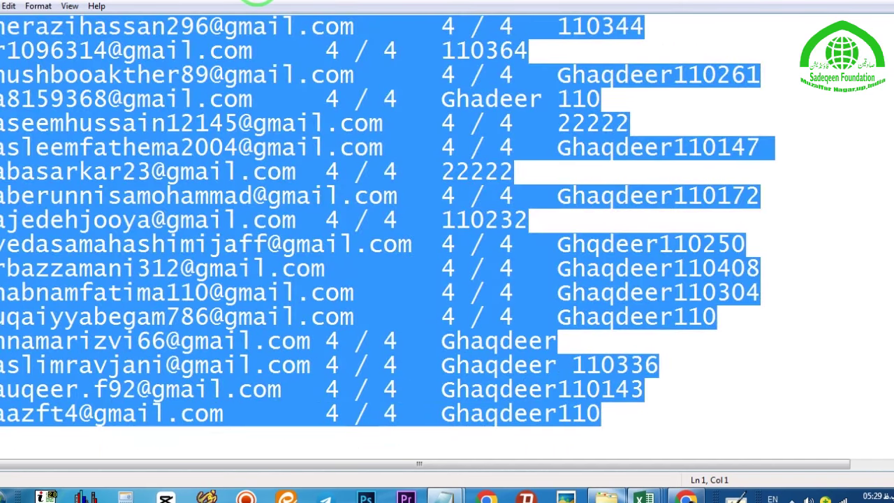
key(alt+Tab)
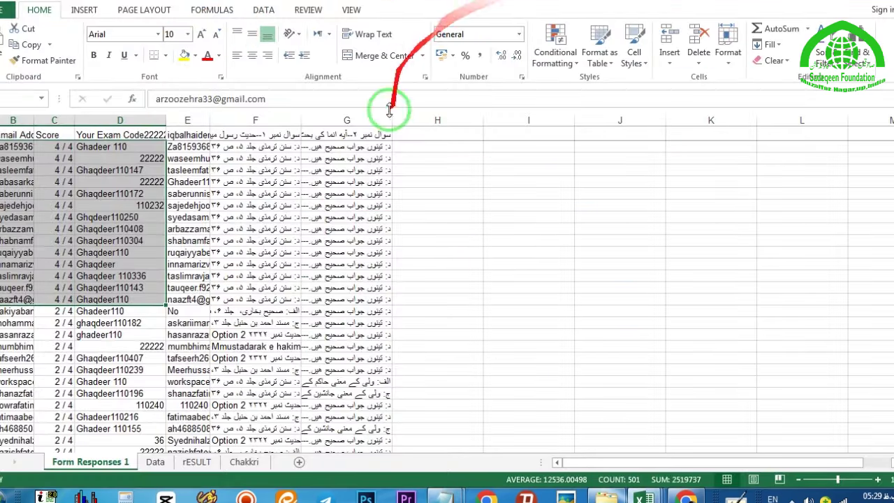
Switch to wheelofnames.com, replace all wheel entries with the copied participant list and spin the wheel
click(687, 497)
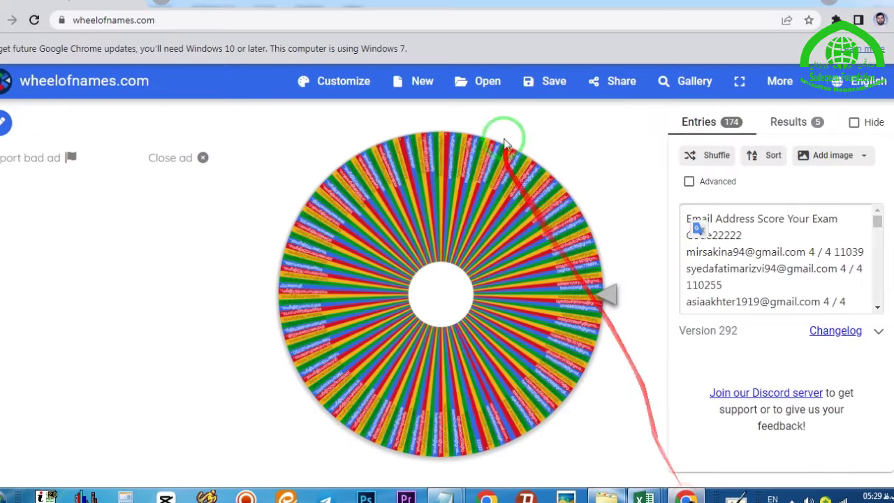
click(770, 234)
key(ctrl+a)
key(BackSpace)
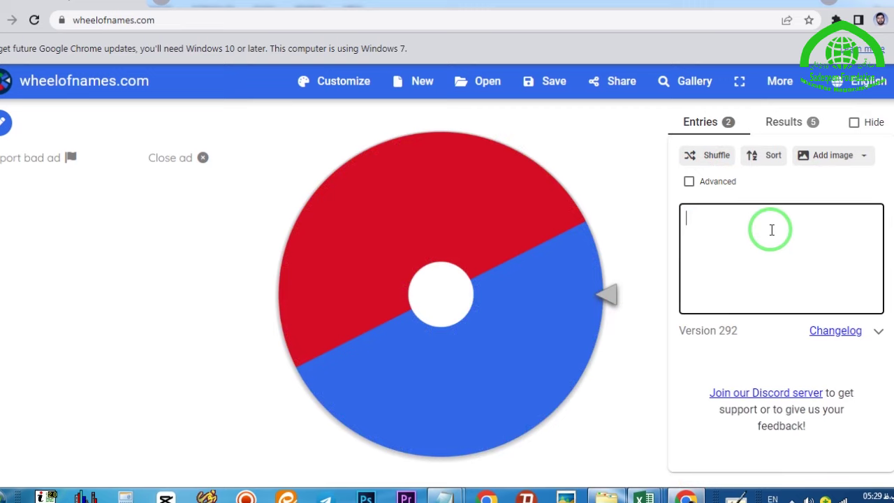
key(ctrl+v)
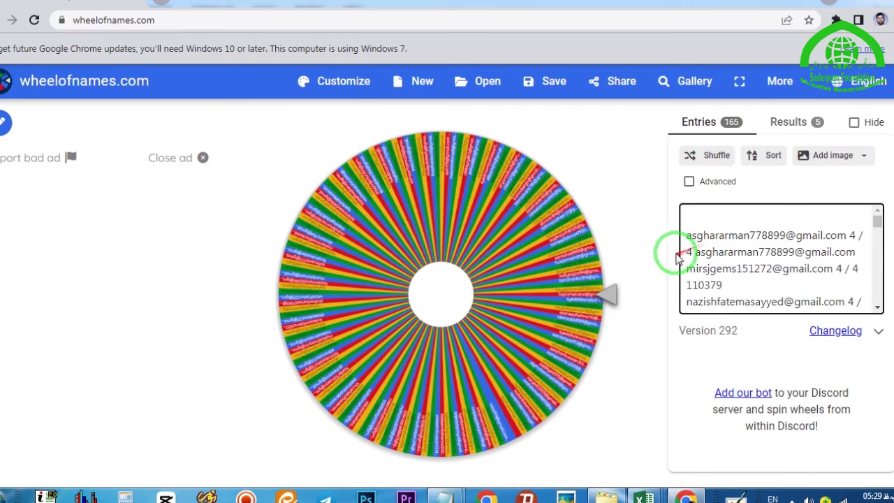
click(606, 291)
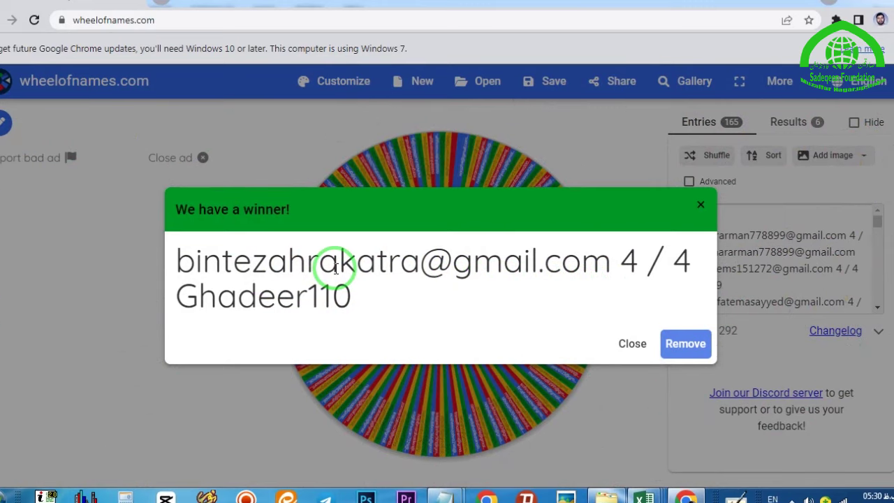
drag(181, 256, 347, 271)
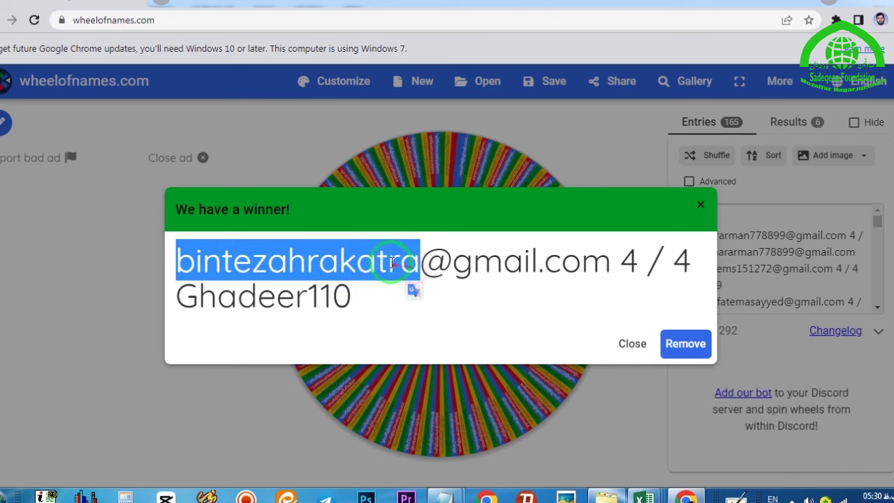
right_click(383, 253)
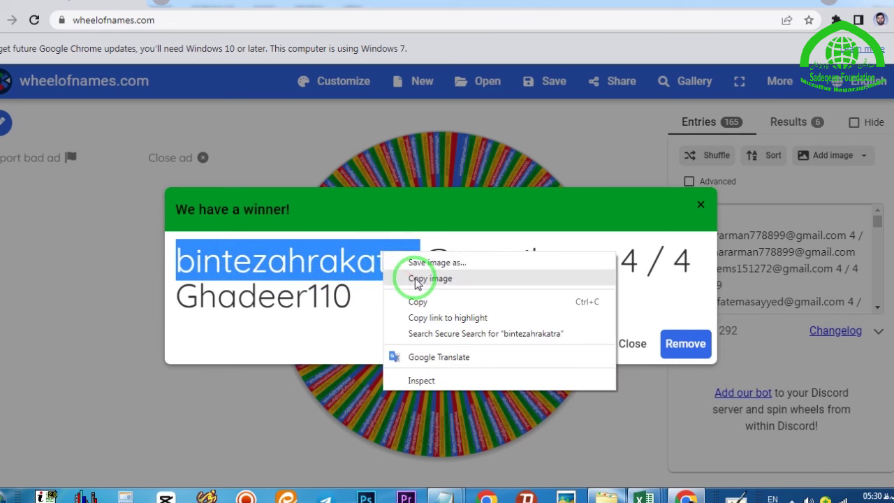
click(350, 261)
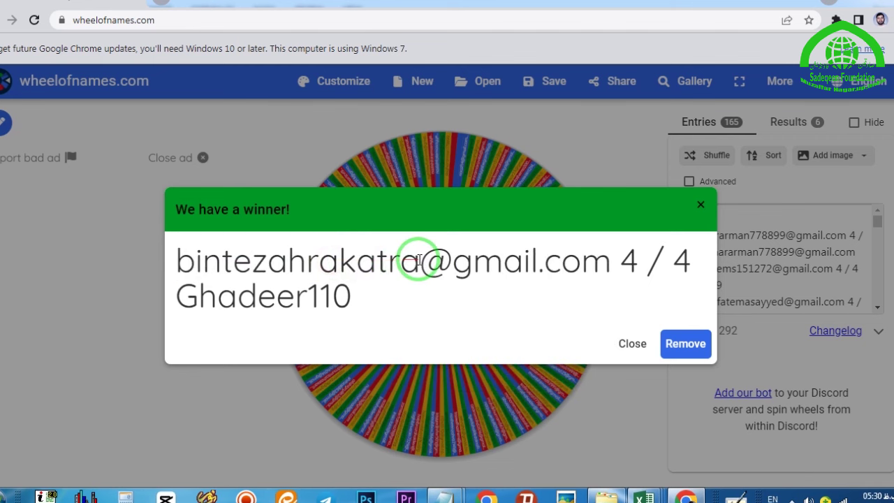
Copy the part of the winner's email before the @ sign from the winner announcement
mouse_move(419, 260)
mouse_down()
mouse_move(124, 264)
mouse_move(413, 268)
mouse_up()
click(188, 257)
right_click(393, 257)
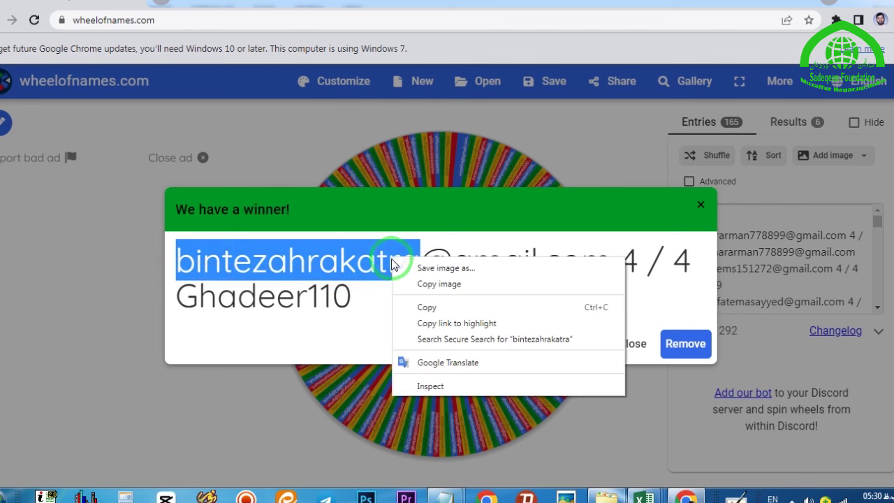
click(426, 306)
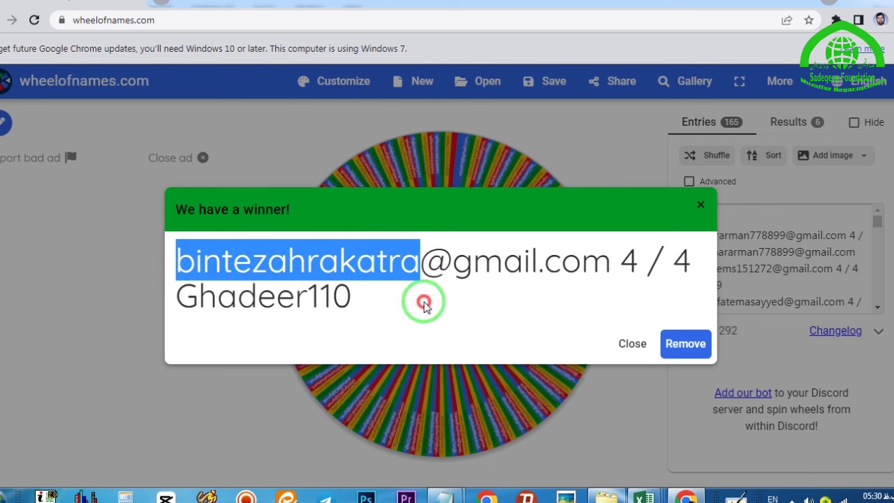
Search the untitled Notepad list downward from its beginning for the winner's email name and check for further matches
mouse_move(447, 494)
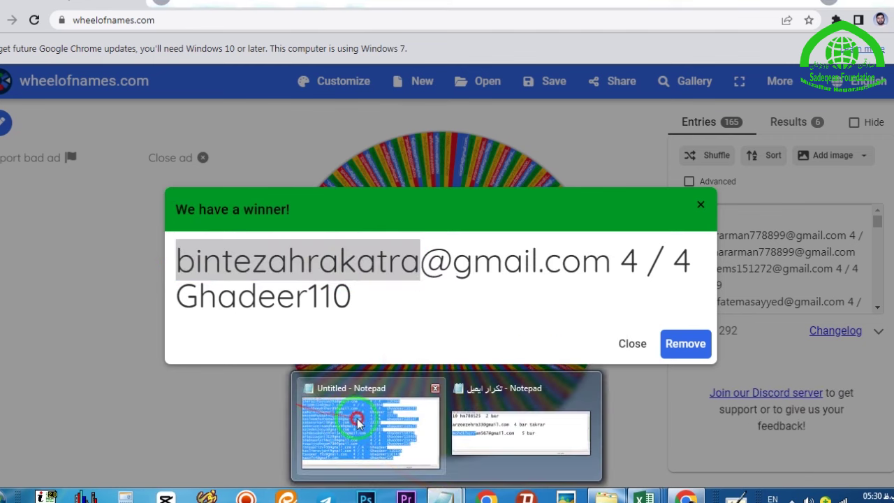
click(328, 405)
click(179, 203)
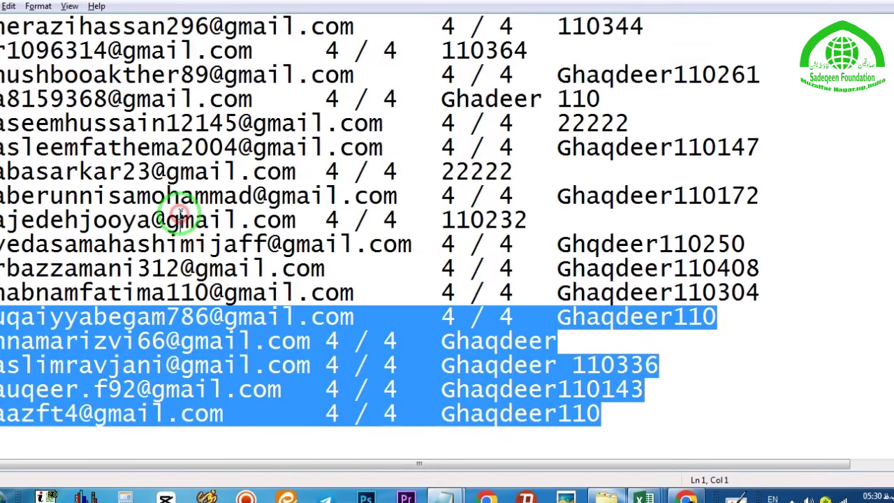
key(ctrl+Home)
key(ctrl+f)
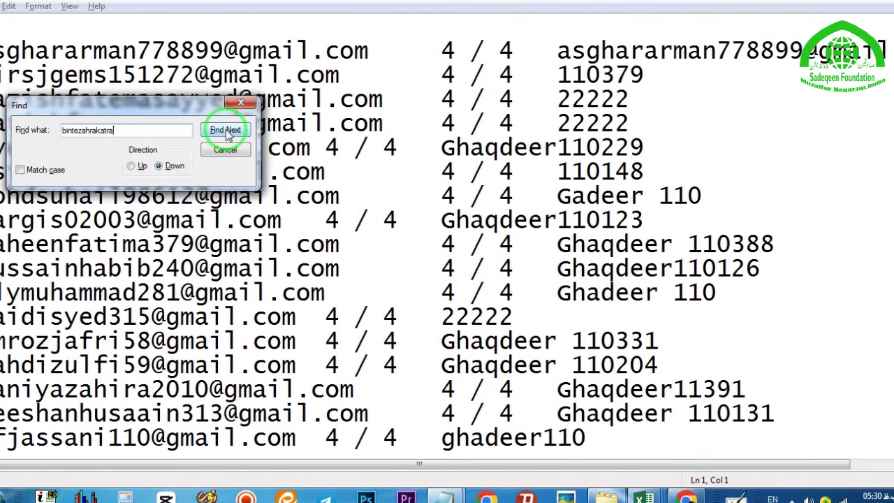
click(225, 132)
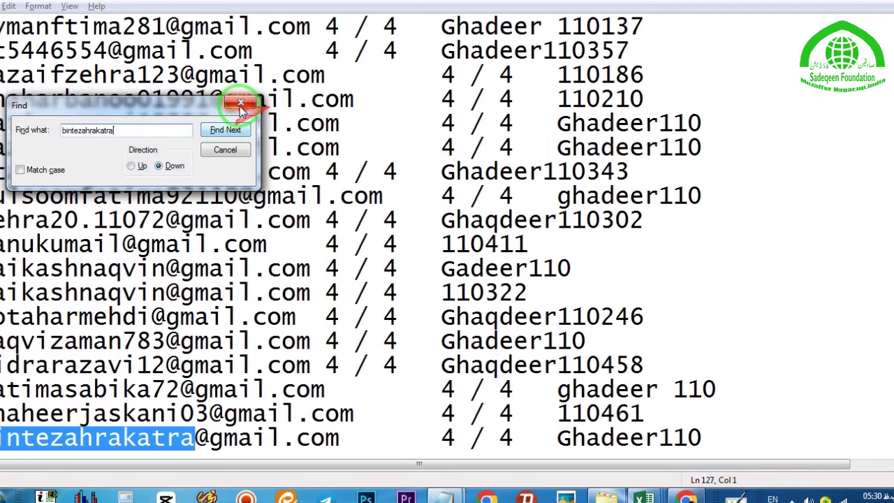
click(235, 133)
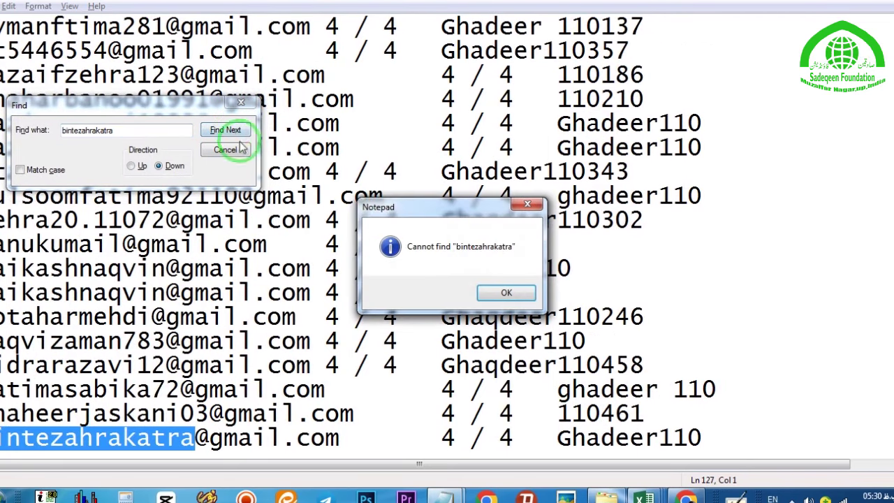
click(504, 293)
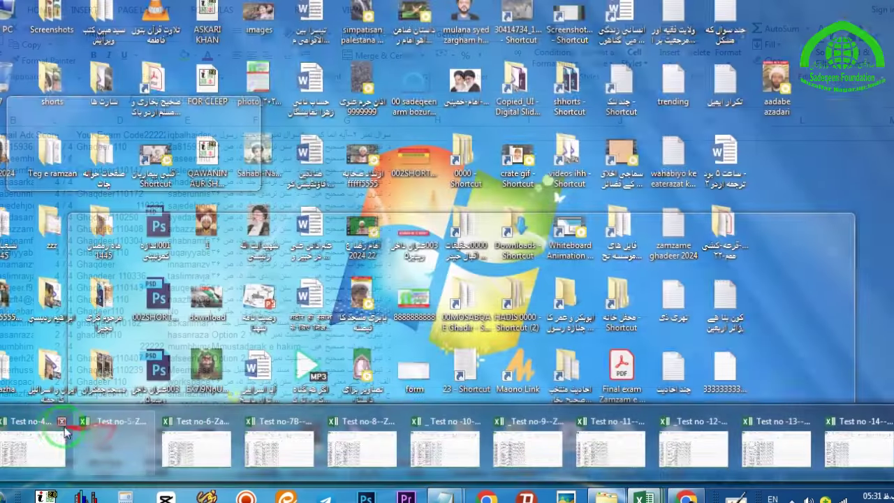
Close the Test no-4 responses workbook and enable editing in the responses workbook of the next test
click(64, 427)
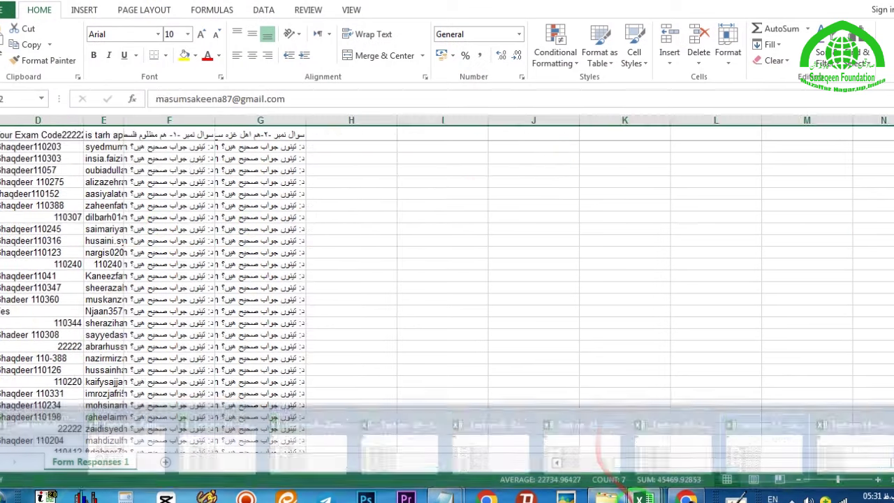
mouse_move(647, 493)
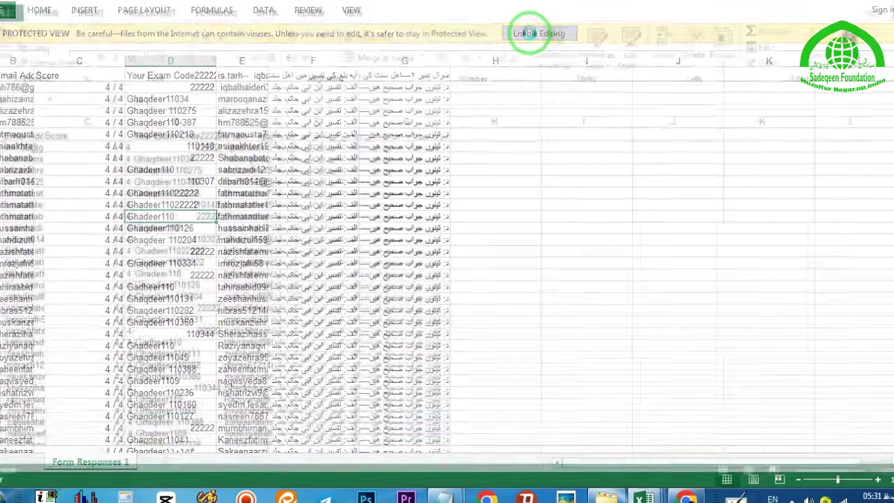
click(523, 30)
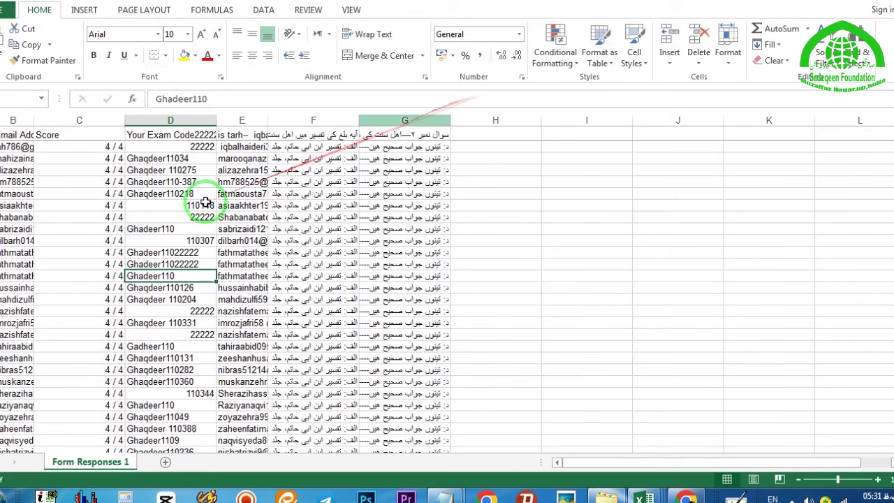
Copy the email, score and exam code of all responses from the first data row through the last 4 / 4 row
drag(5, 145, 148, 227)
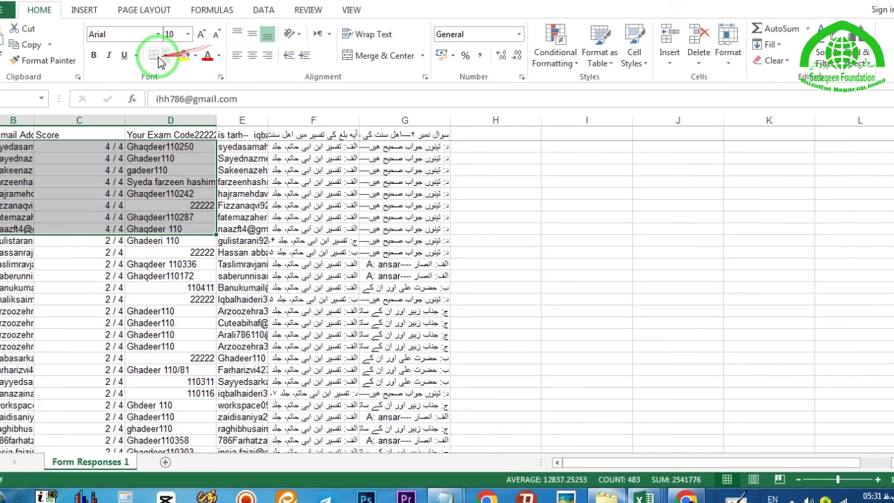
right_click(159, 167)
click(189, 198)
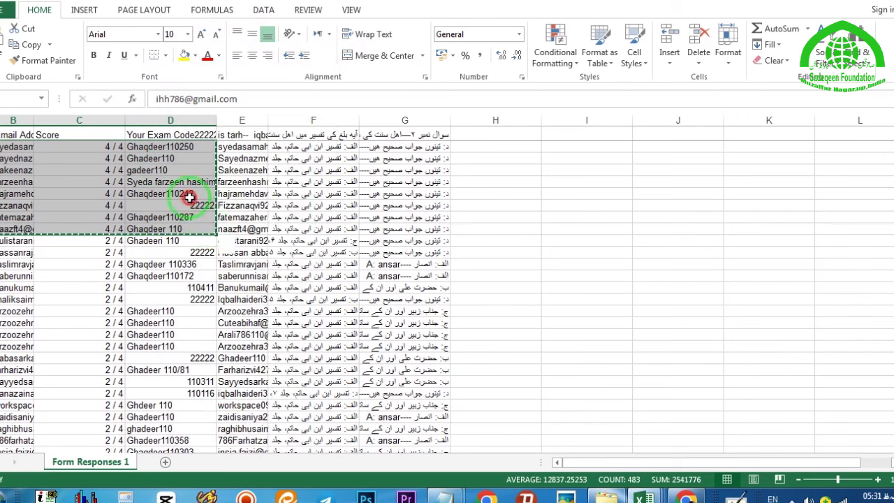
Dismiss the winner announcement on wheelofnames.com and replace the list in the untitled Notepad file with the newly copied responses
click(686, 497)
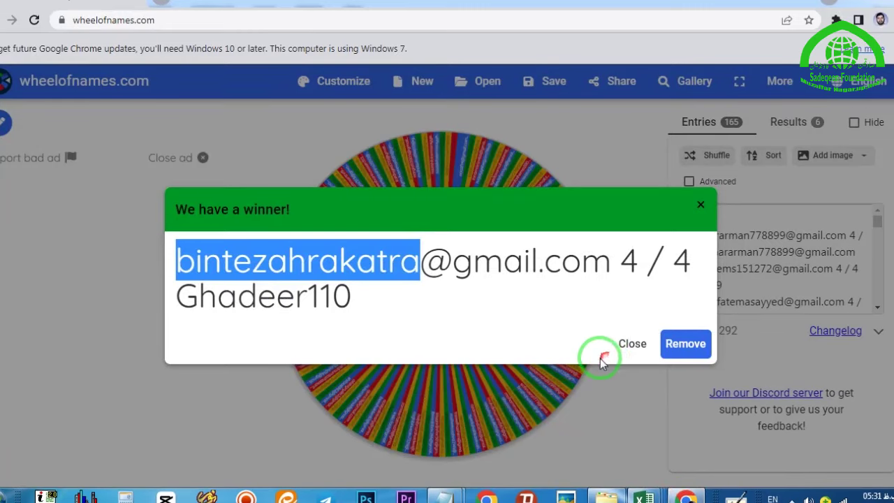
click(702, 206)
mouse_move(443, 495)
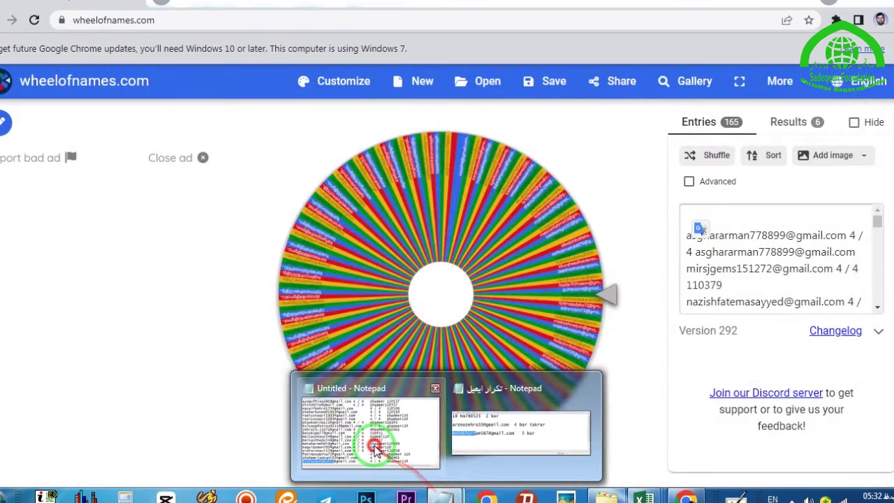
click(367, 439)
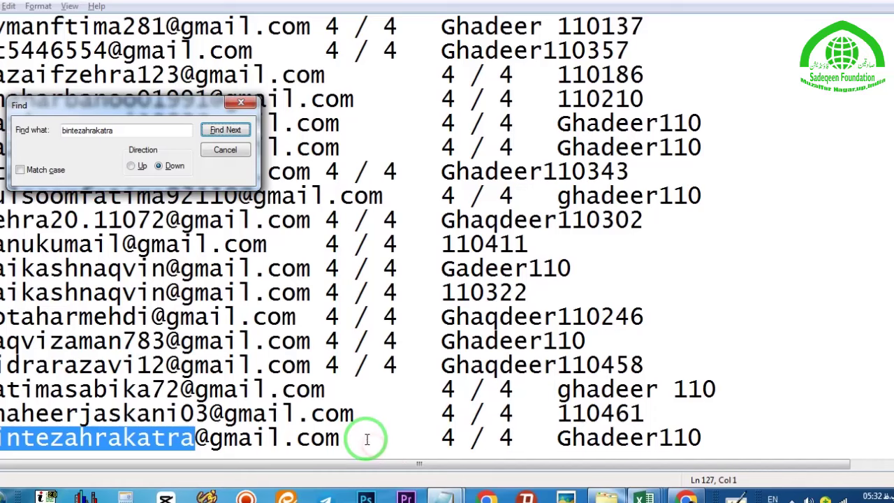
click(240, 103)
key(ctrl+a)
key(Delete)
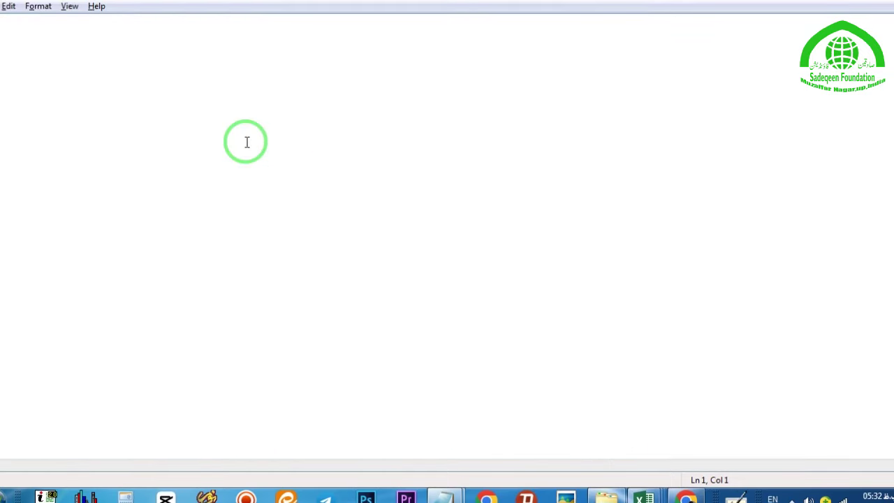
key(ctrl+v)
scroll(260, 112, up, 10)
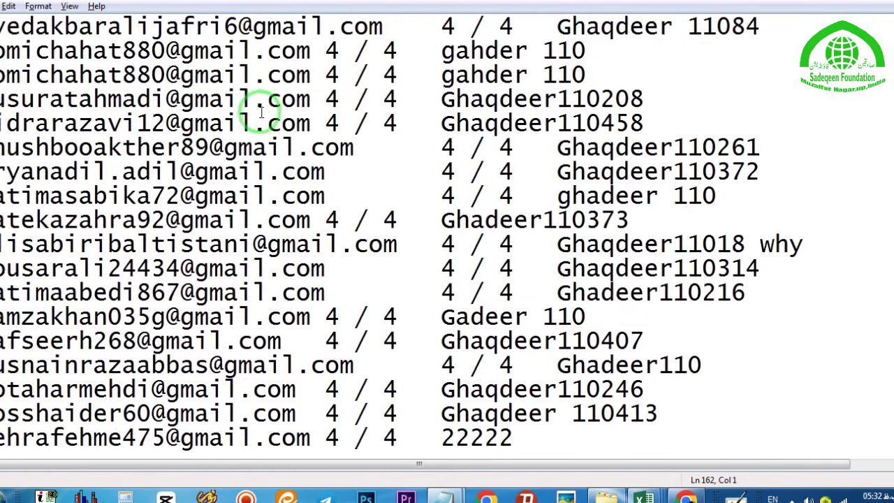
Replace the wheelofnames.com entries with the full response list from the untitled Notepad file and spin the wheel
key(ctrl+a)
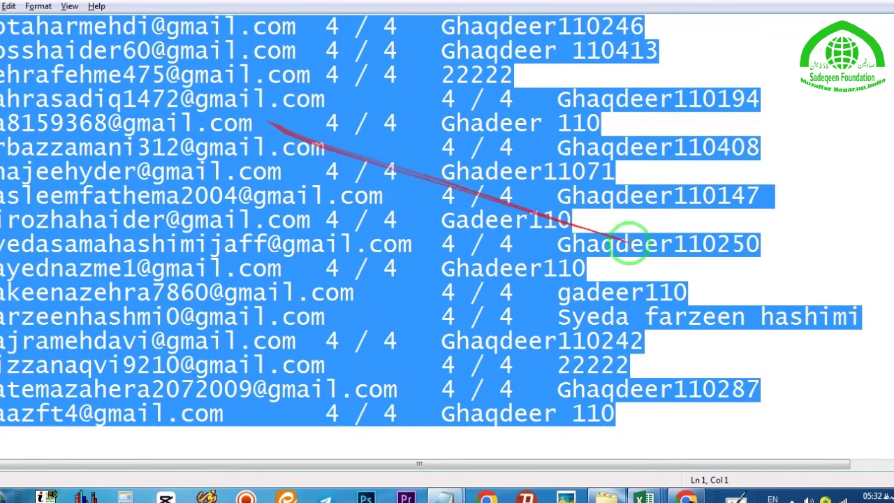
click(686, 496)
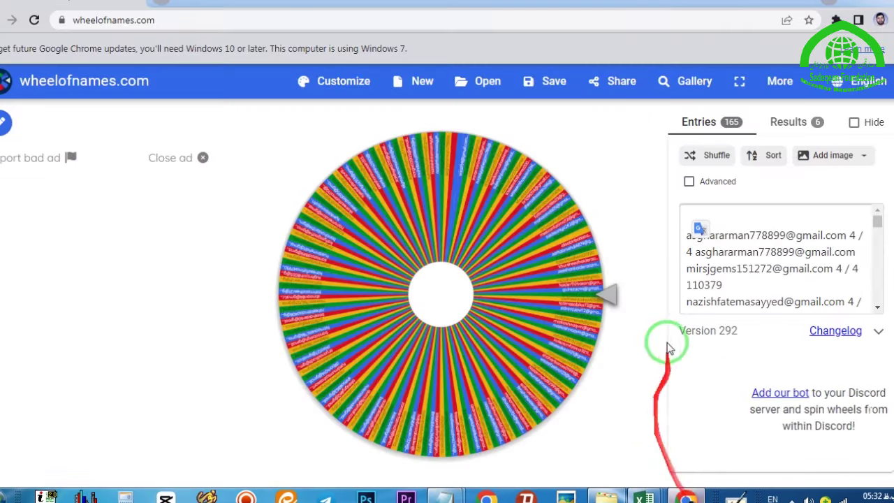
click(744, 224)
key(ctrl+a)
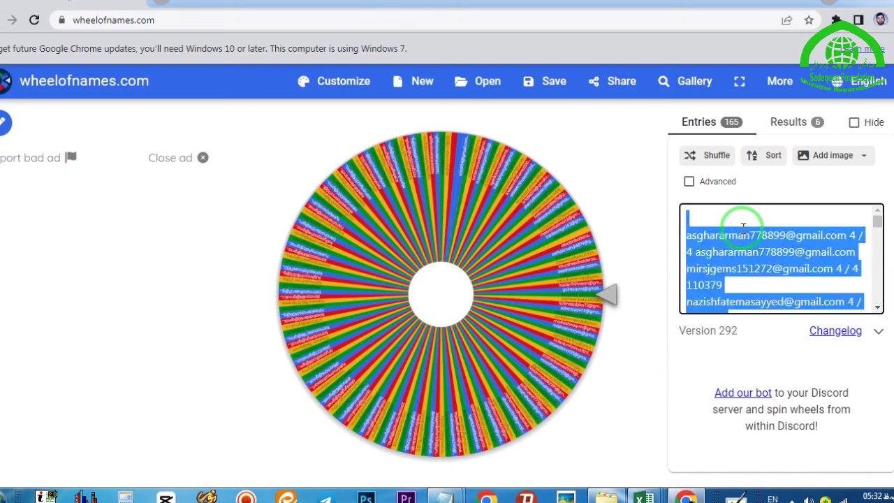
key(Delete)
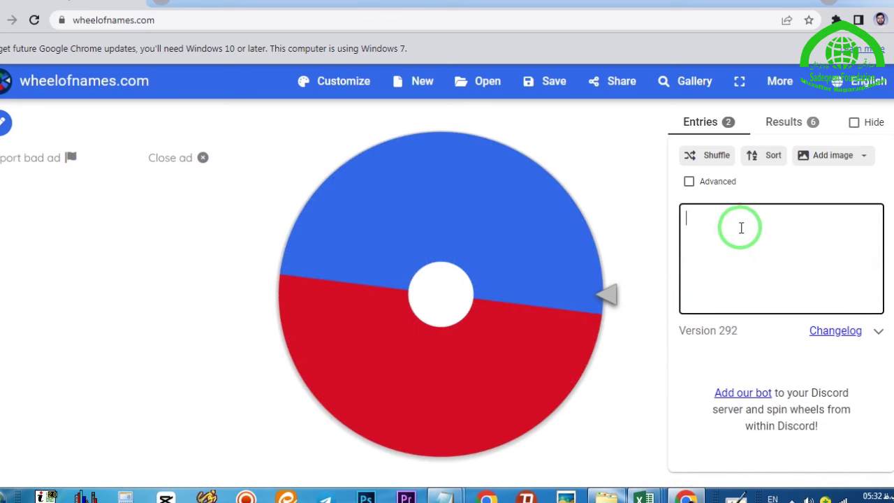
key(ctrl+v)
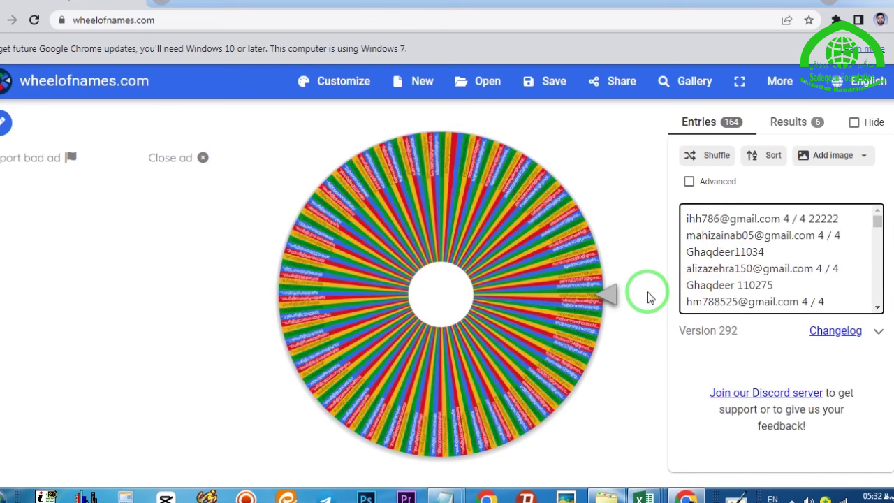
click(612, 294)
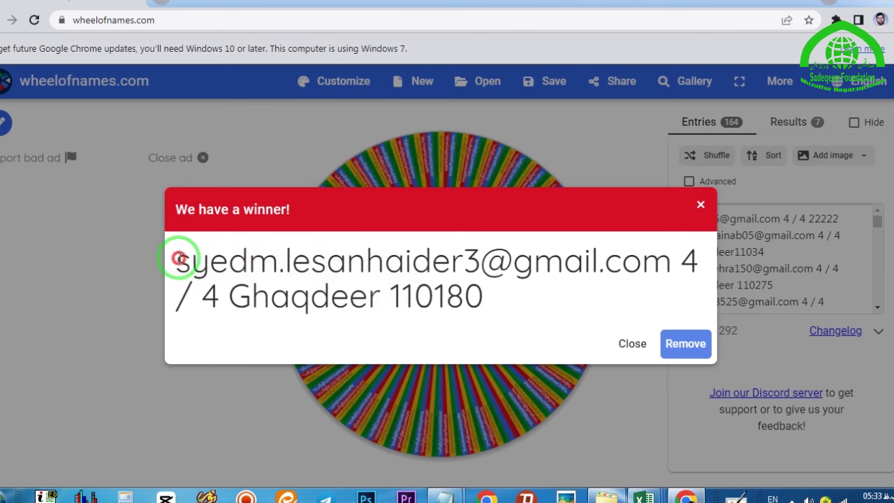
Search the untitled Notepad list downward from its beginning for the drawn winner's email name and check for further matches
drag(179, 259, 433, 263)
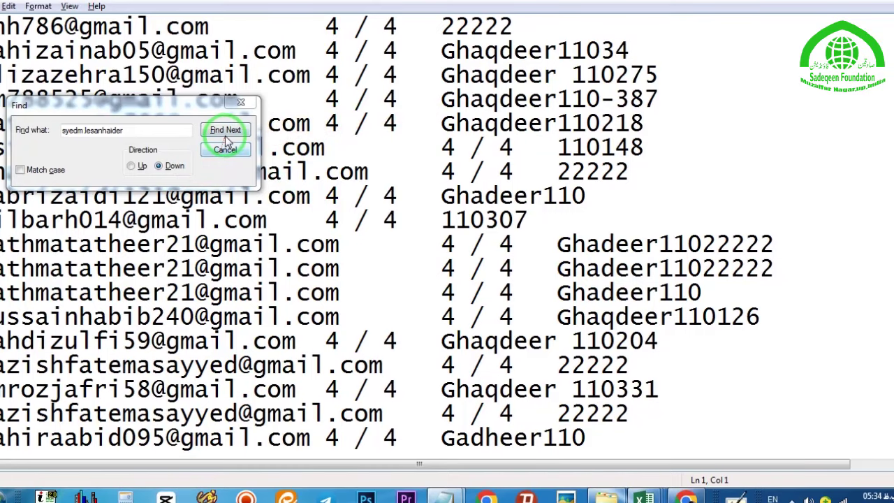
click(225, 131)
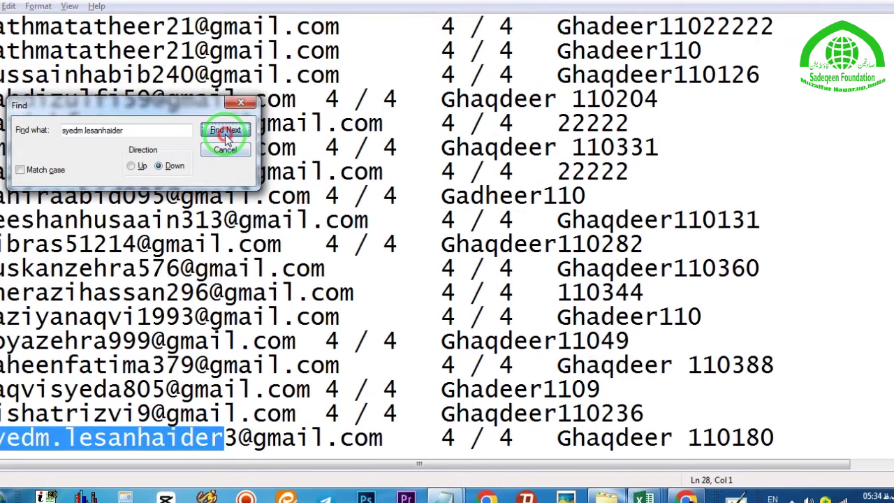
click(226, 133)
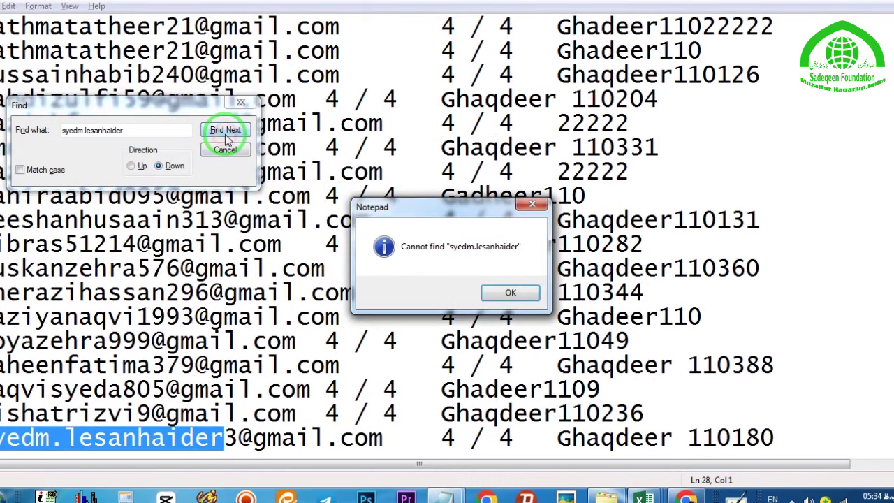
click(493, 291)
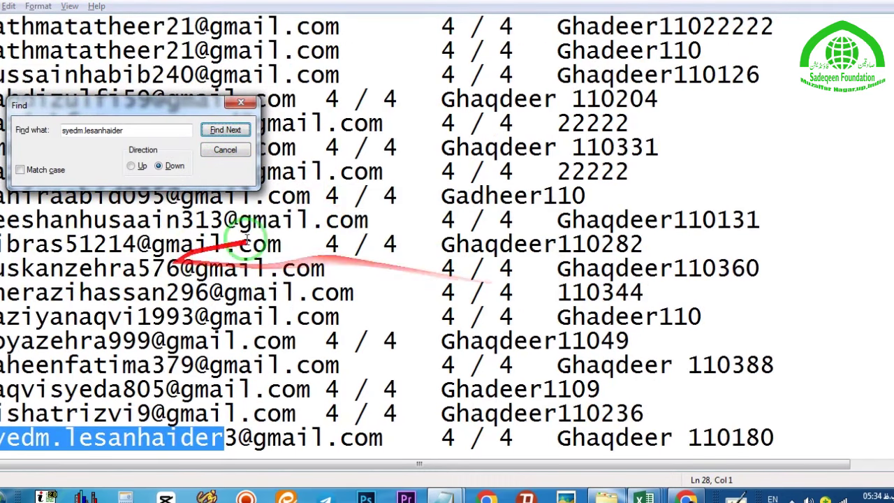
Check the Test no-6 and Test no-5 responses workbooks, and dismiss the winner announcement on wheelofnames.com
click(685, 496)
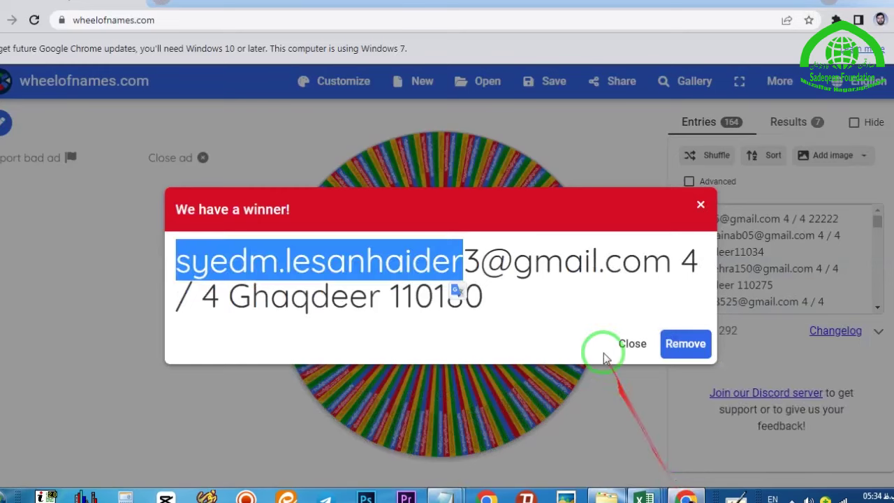
mouse_move(644, 496)
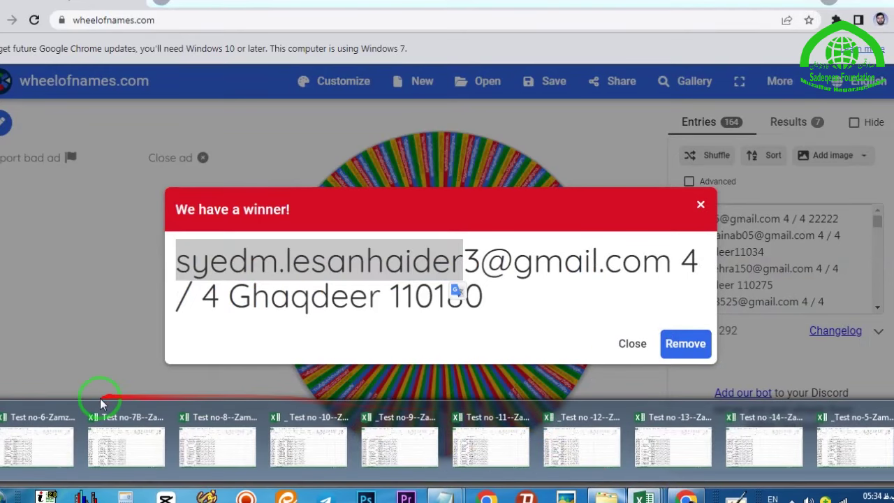
click(66, 433)
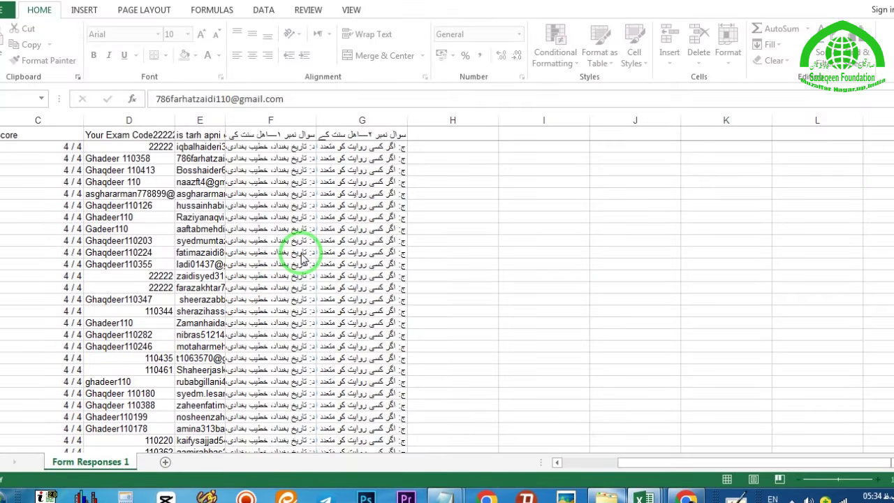
mouse_move(644, 493)
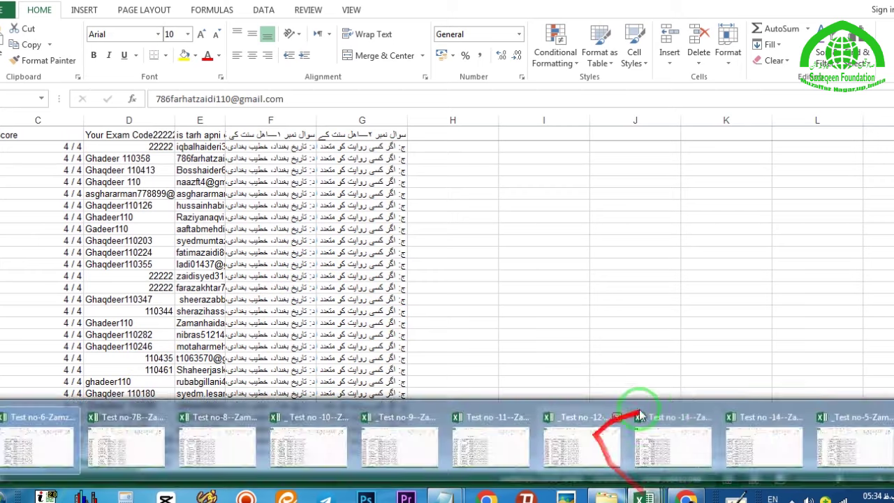
click(837, 435)
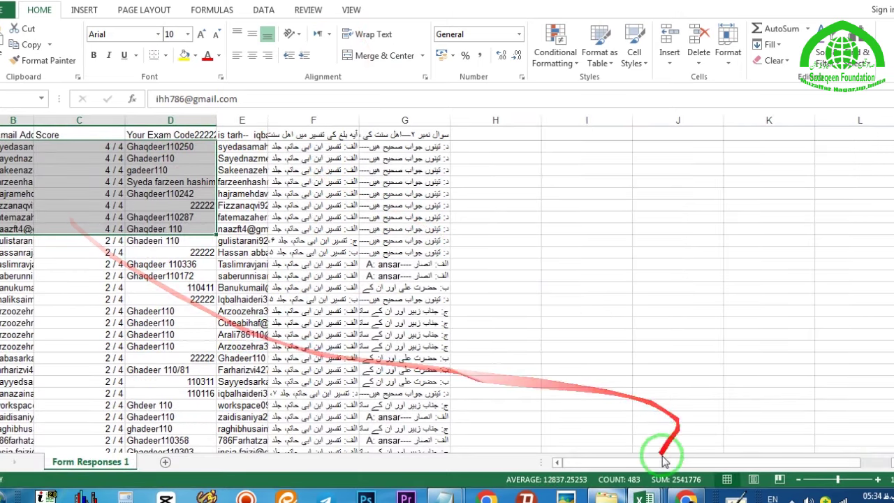
click(686, 497)
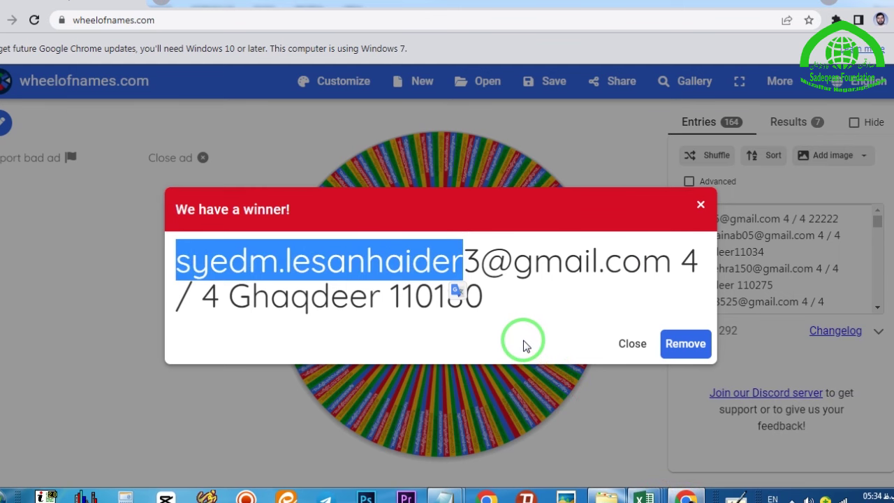
click(704, 205)
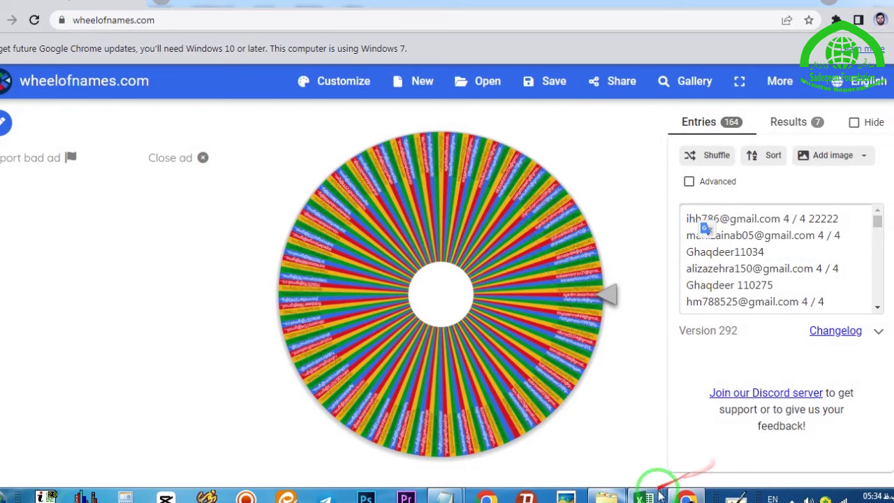
Close the Test no-5 responses workbook and bring up the email column of the Test no-6 responses workbook
mouse_move(648, 496)
click(828, 428)
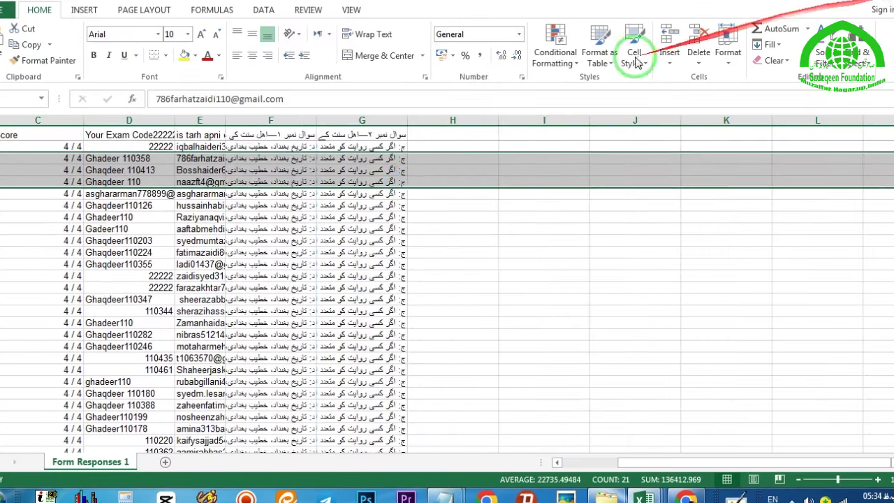
mouse_move(644, 496)
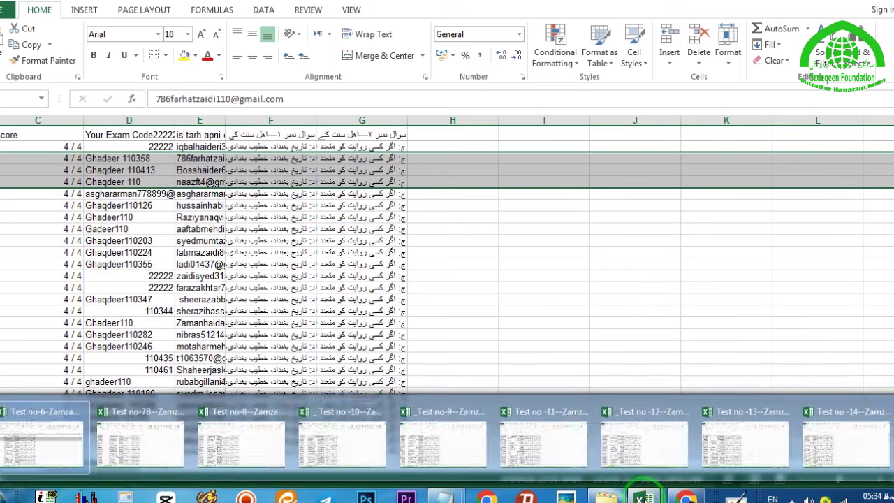
click(18, 452)
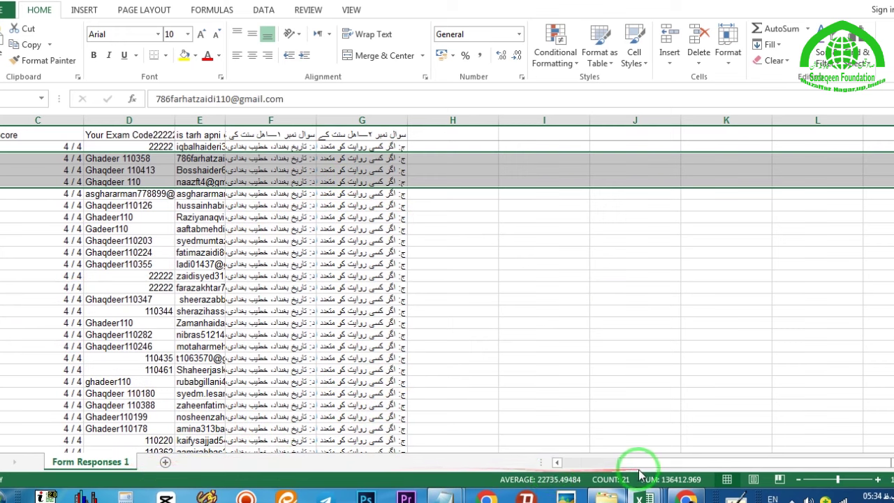
drag(629, 462, 580, 462)
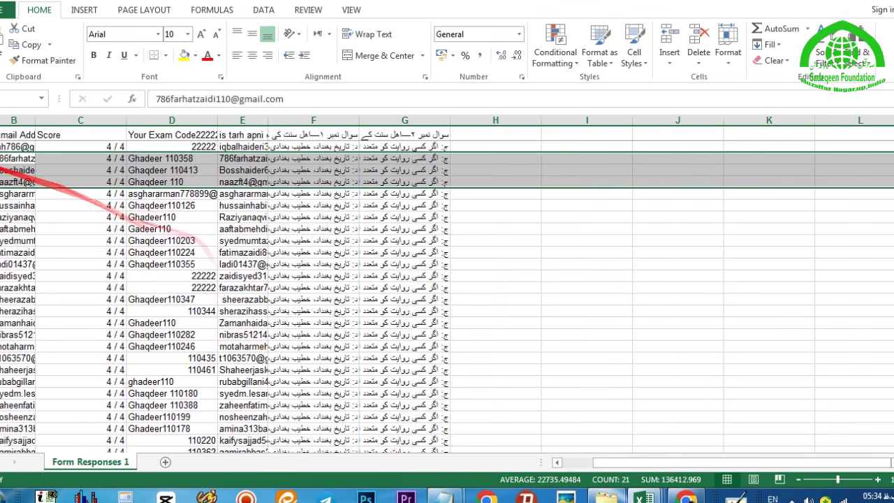
click(4, 136)
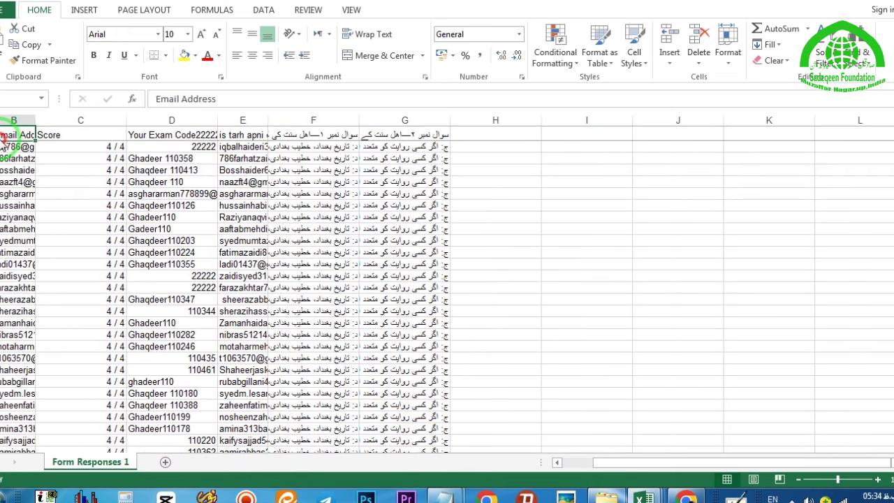
drag(60, 207, 60, 207)
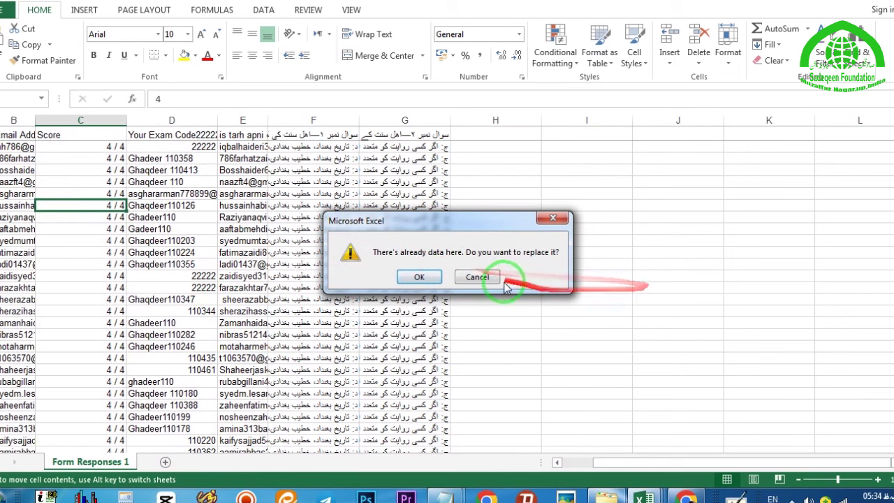
click(469, 277)
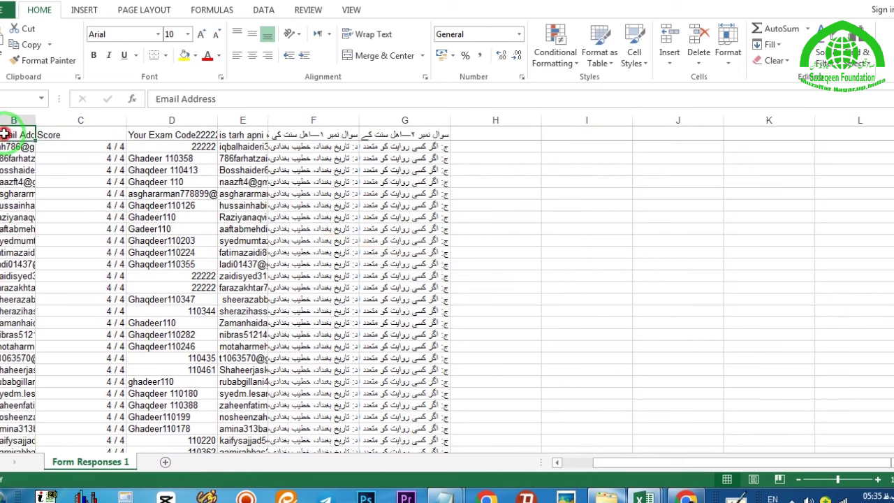
Copy the email, score and exam code columns of the Test no-6 responses from the header row through the last 4 / 4 row
drag(23, 175, 148, 331)
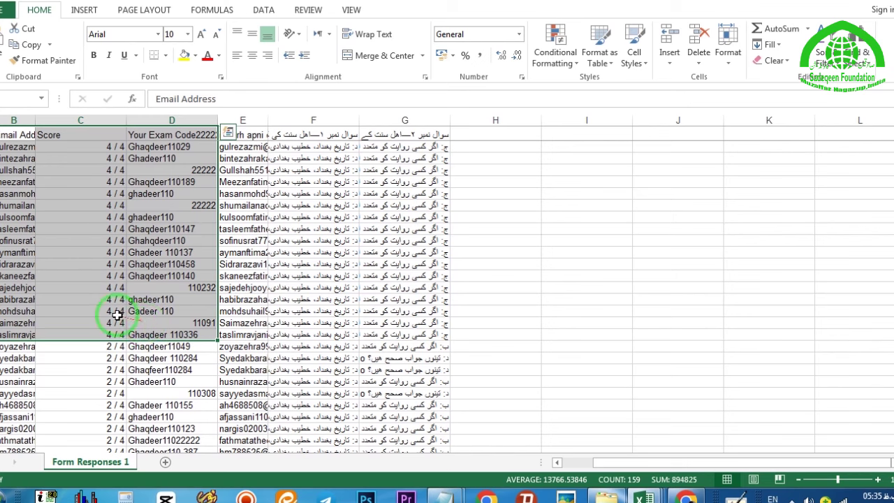
right_click(145, 228)
click(187, 262)
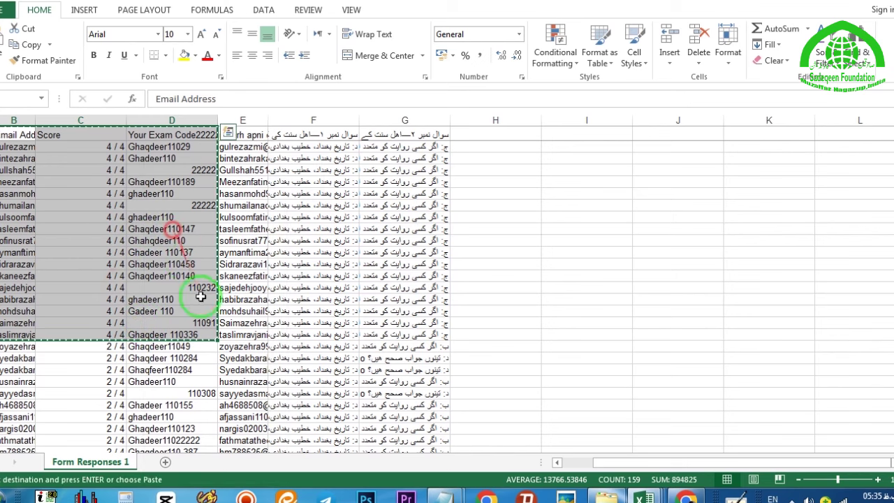
Close the search in the untitled Notepad file and replace its whole list with the copied Test no-6 responses
mouse_move(444, 497)
click(391, 426)
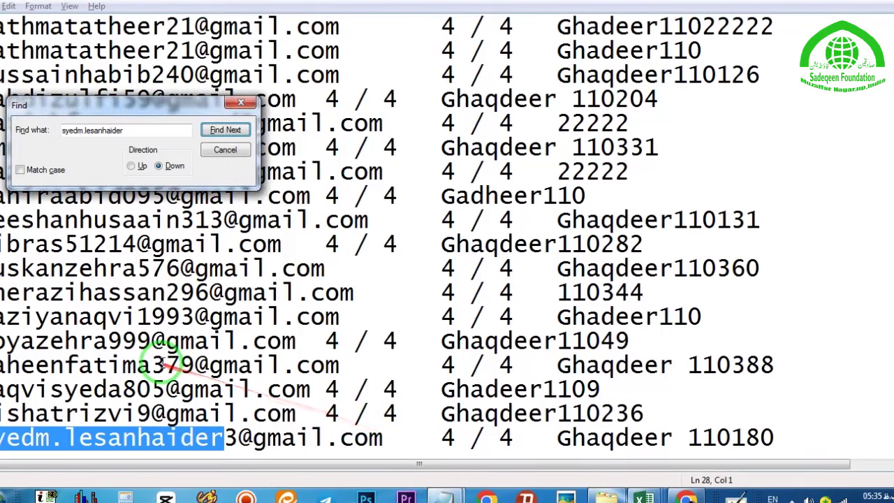
click(240, 103)
click(217, 155)
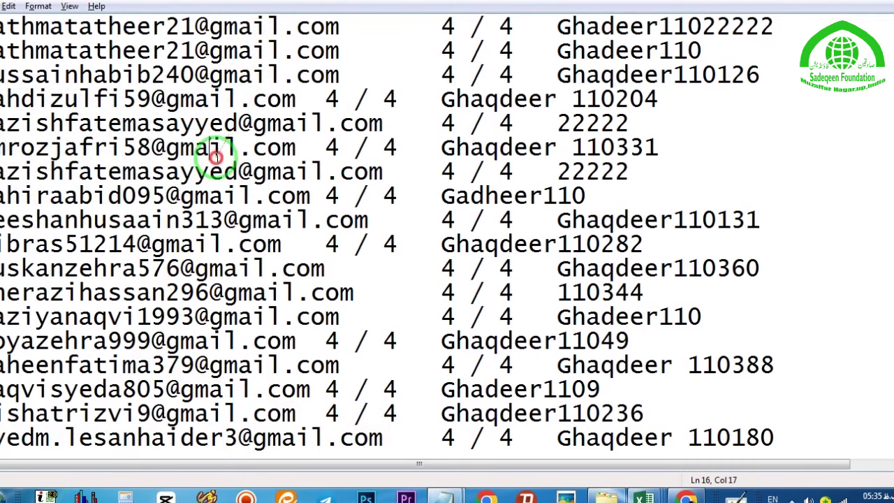
key(ctrl+a)
key(ctrl+v)
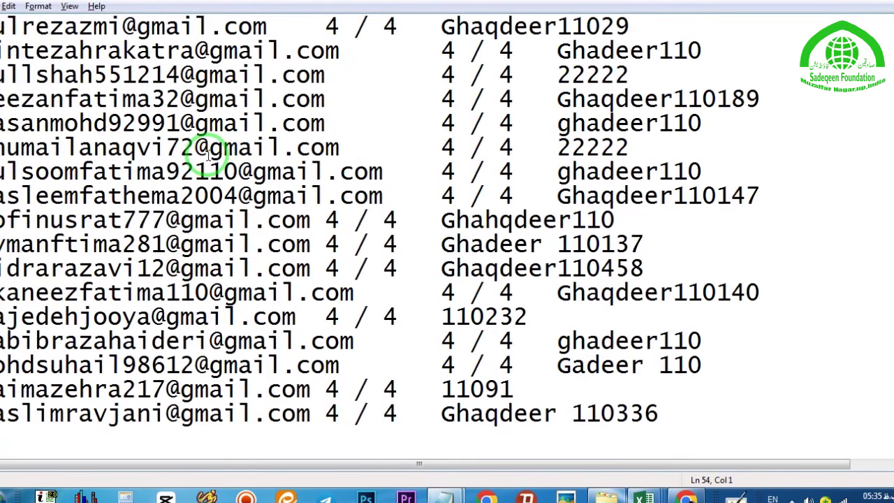
Replace the wheelofnames.com entries with the copied Test no-6 responses and spin the wheel for a winner
key(alt+Tab)
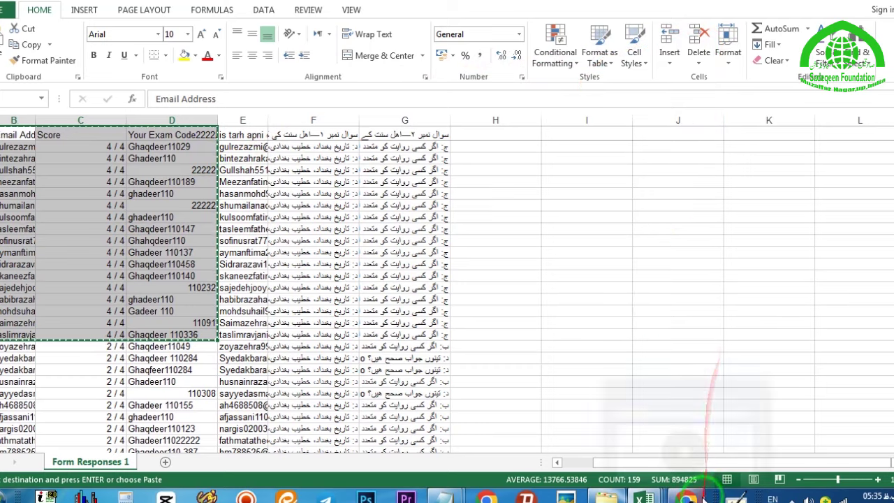
click(692, 497)
click(814, 253)
key(ctrl+a)
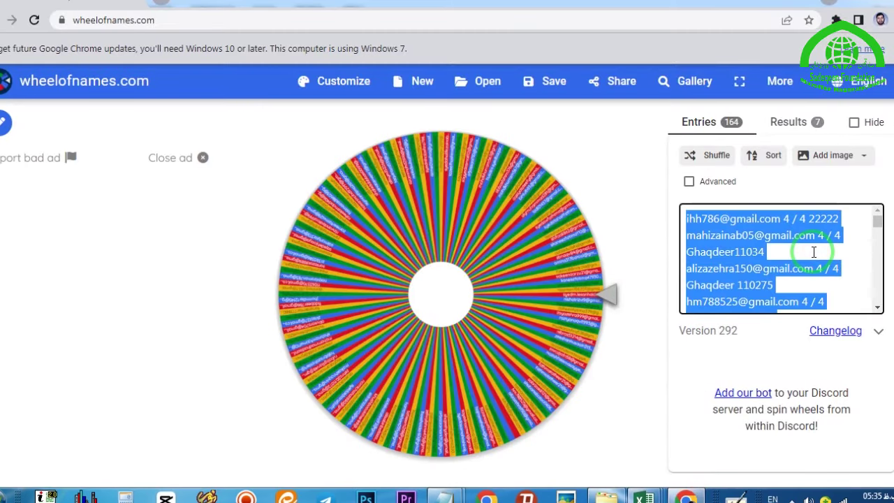
key(Delete)
key(ctrl+v)
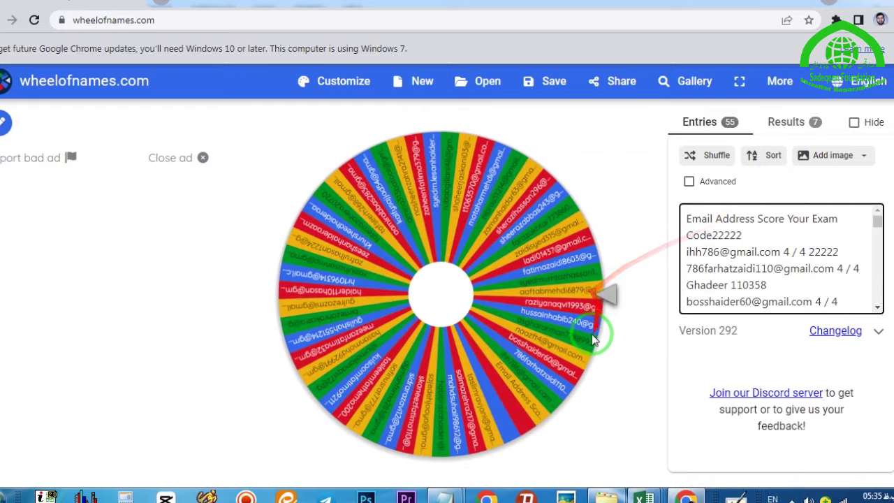
click(610, 299)
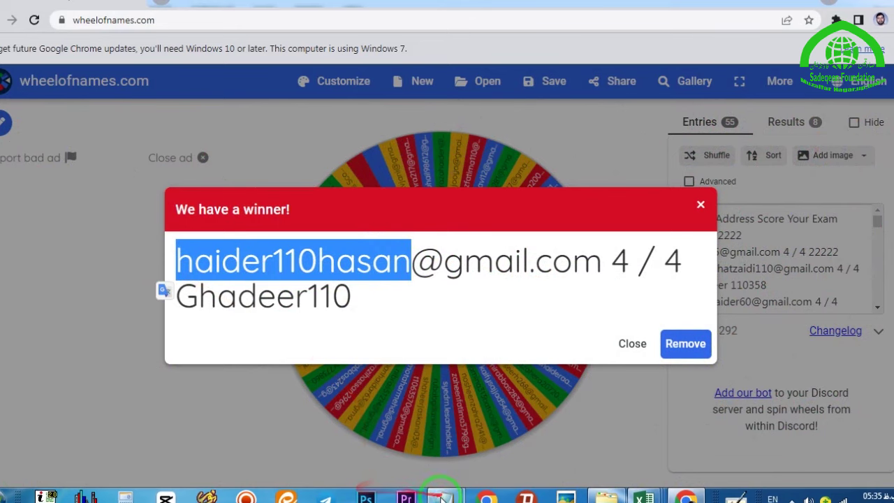
Search the untitled Notepad list from its start for every occurrence of the drawn winner's email name, and close the search
mouse_move(441, 495)
click(394, 451)
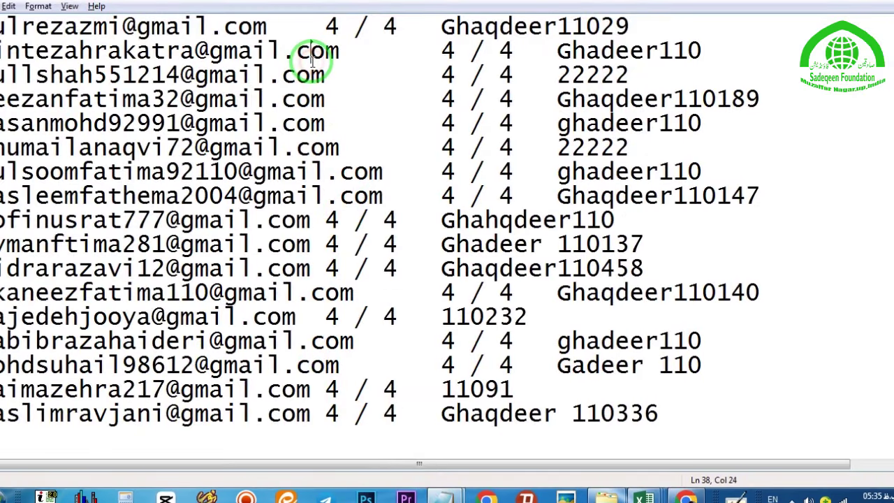
key(ctrl+Home)
key(ctrl+f)
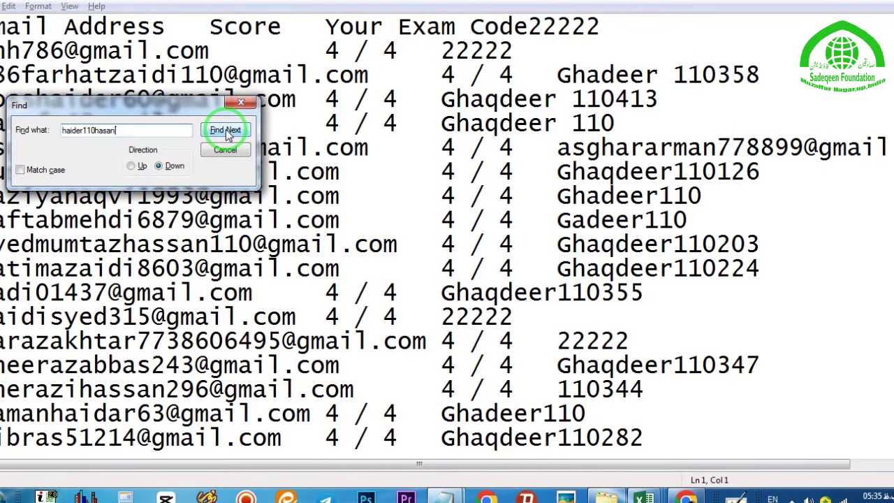
click(222, 131)
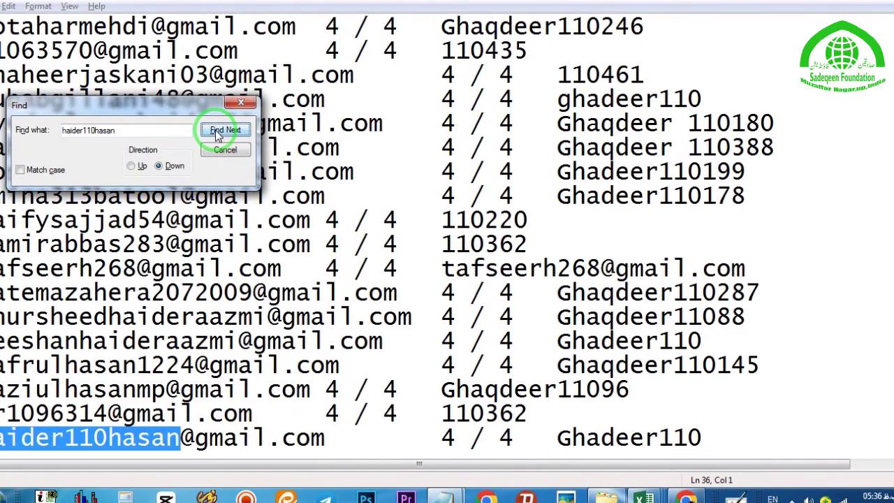
click(222, 131)
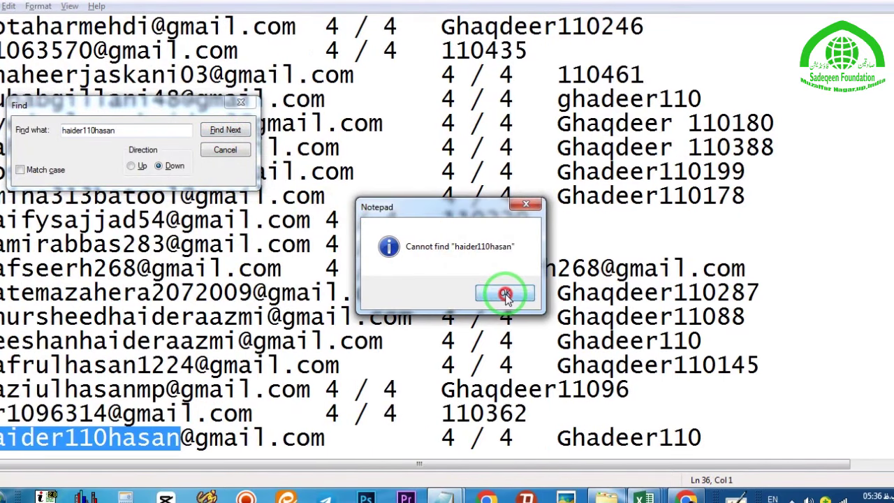
click(505, 294)
click(296, 144)
key(ctrl+Home)
click(231, 133)
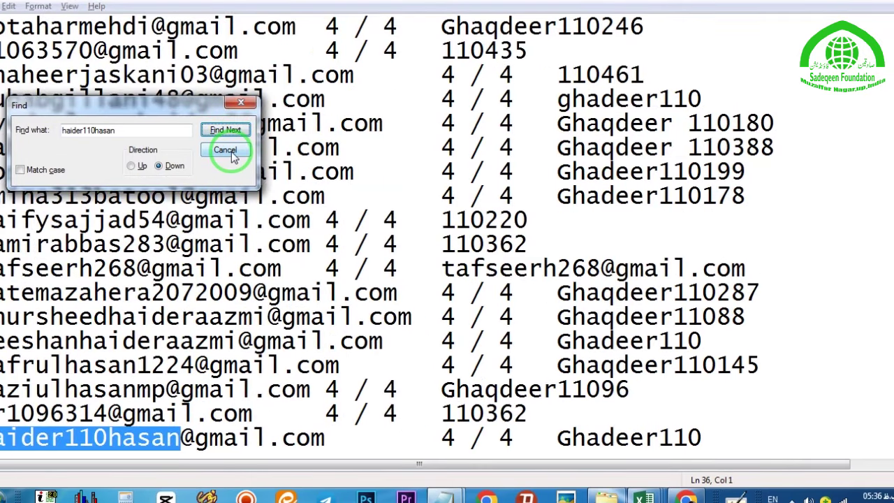
click(225, 150)
Review the drawn winner on wheelofnames.com and switch from the Test no-6 responses workbook to the next test's responses workbook
click(687, 496)
click(670, 480)
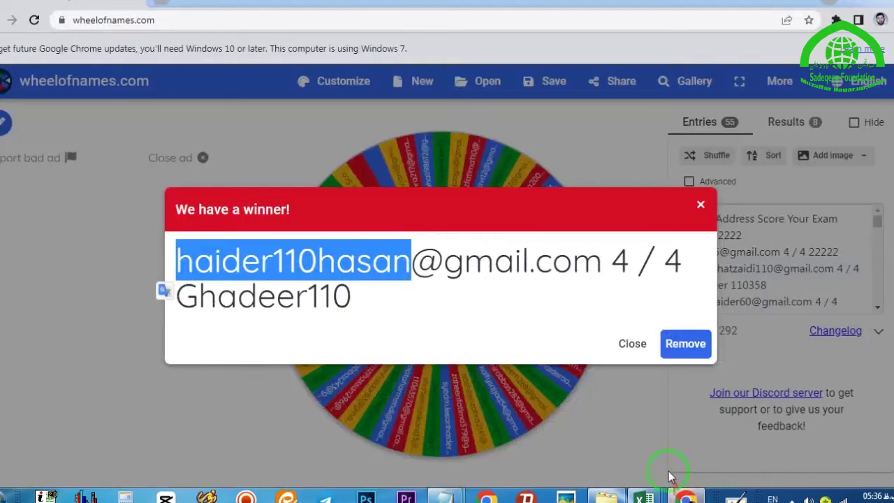
click(637, 496)
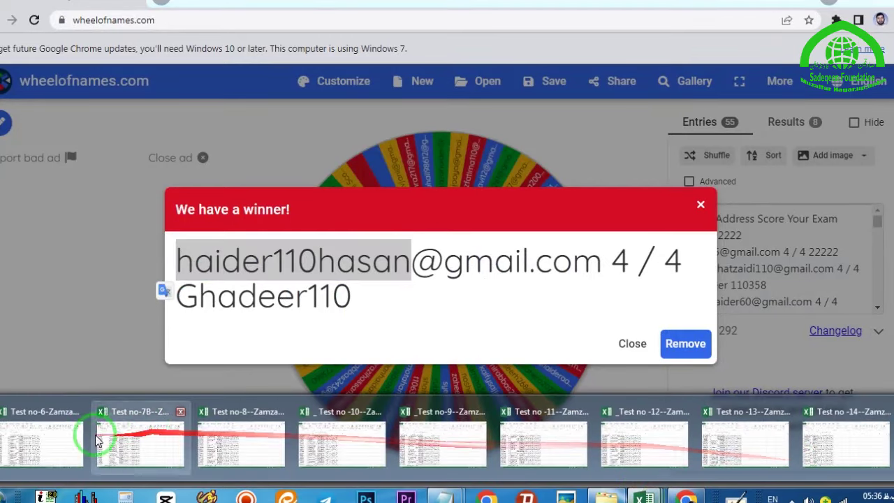
click(62, 430)
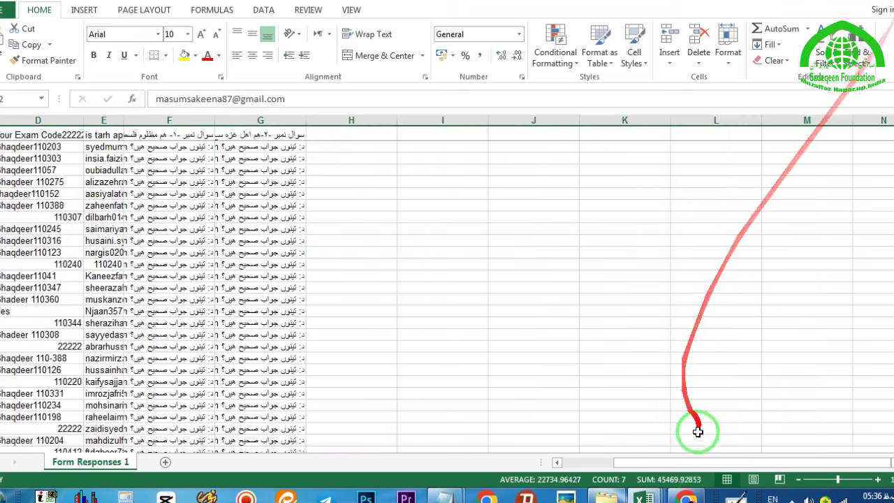
key(alt+Tab)
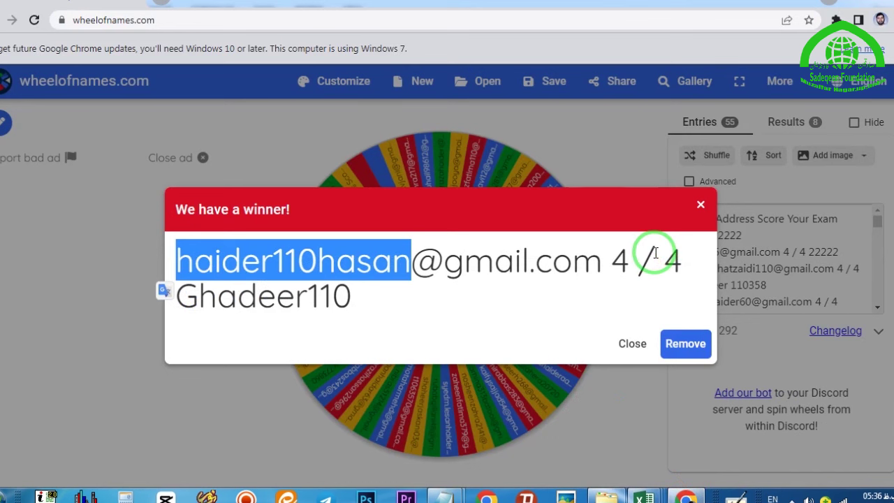
click(62, 428)
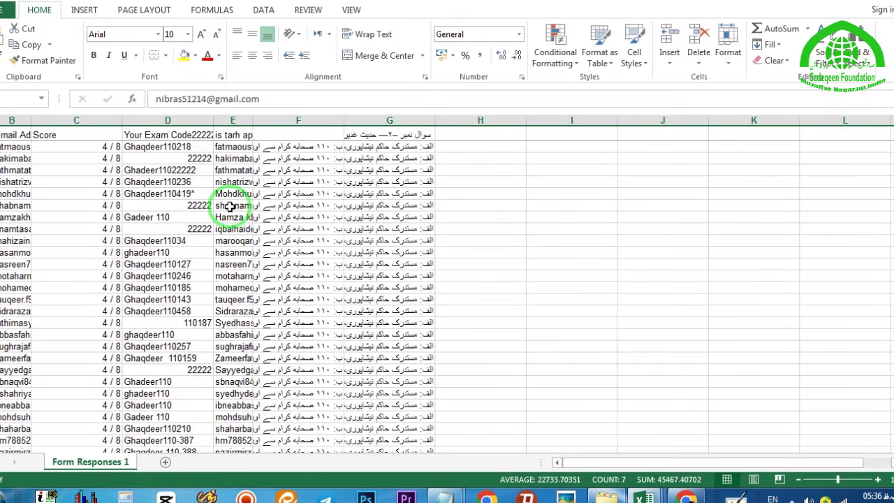
Copy the email, score and exam code columns for all response rows scored 4 / 8
scroll(104, 175, down, 10)
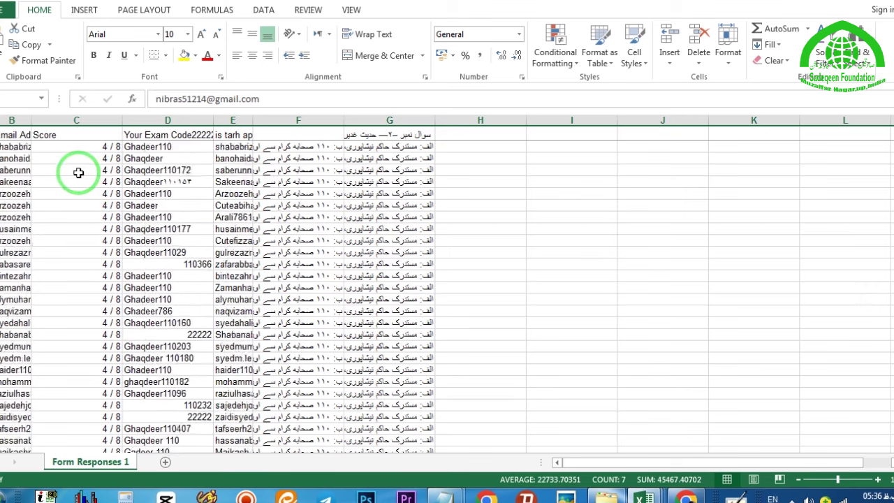
drag(11, 146, 125, 204)
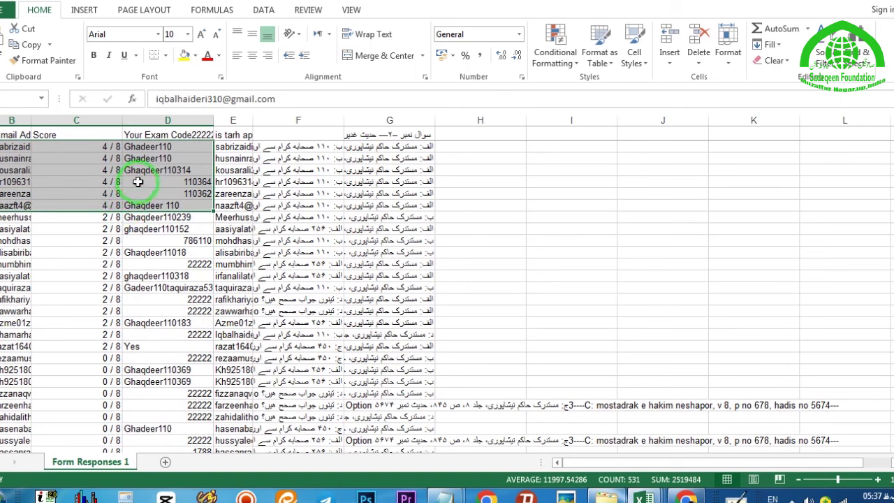
right_click(132, 173)
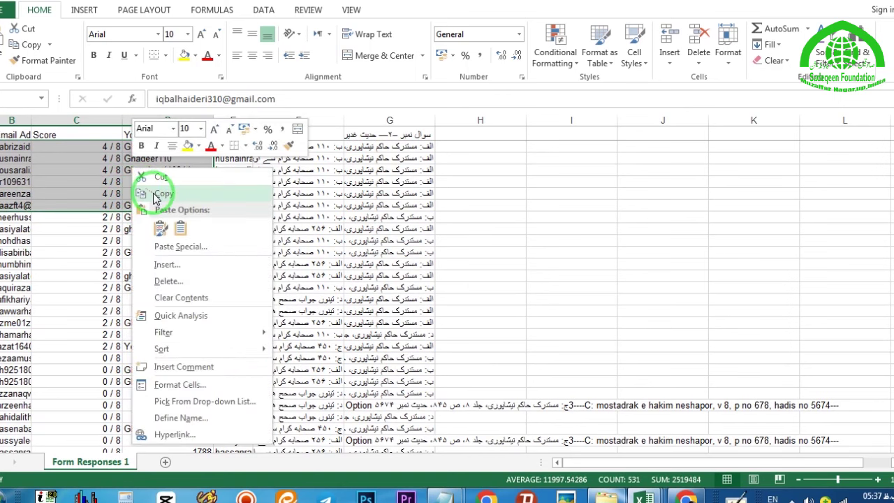
click(157, 197)
Replace the whole list in the untitled Notepad file with the copied 4 / 8 responses
mouse_move(444, 497)
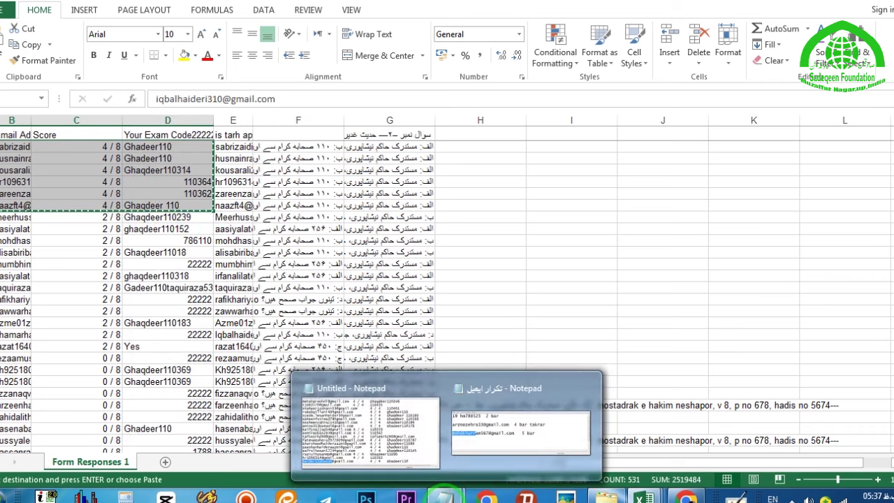
click(370, 438)
key(ctrl+a)
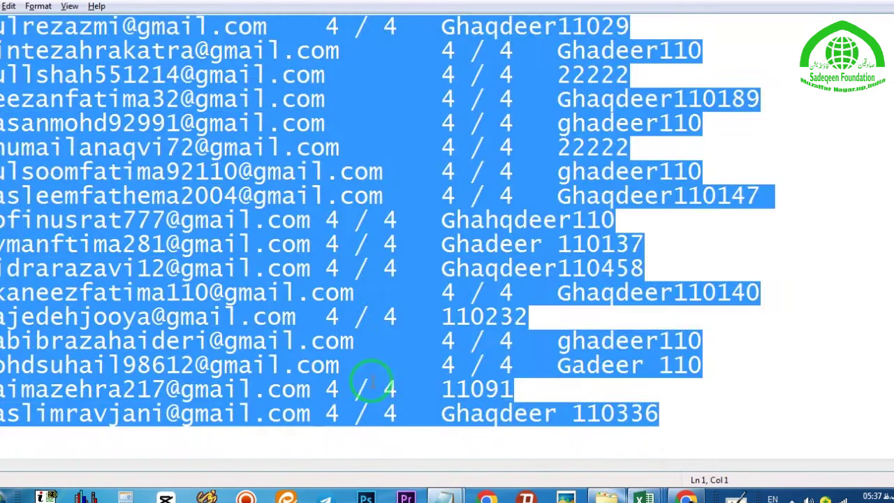
key(ctrl+v)
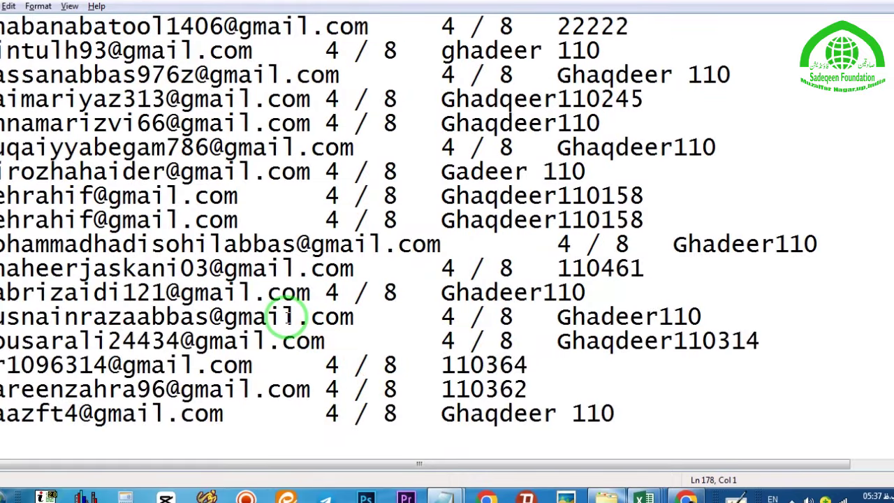
scroll(288, 318, up, 5)
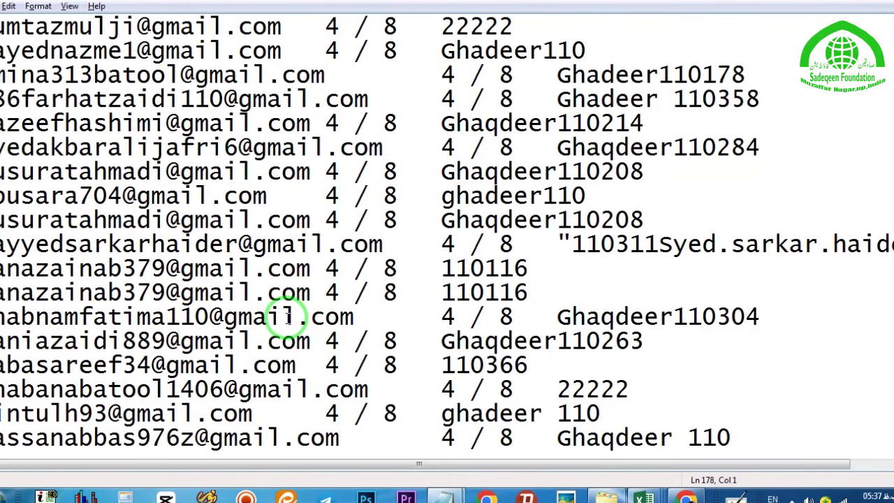
Replace the wheelofnames.com entries with the copied 4 / 8 responses and spin the wheel for a winner
mouse_move(686, 498)
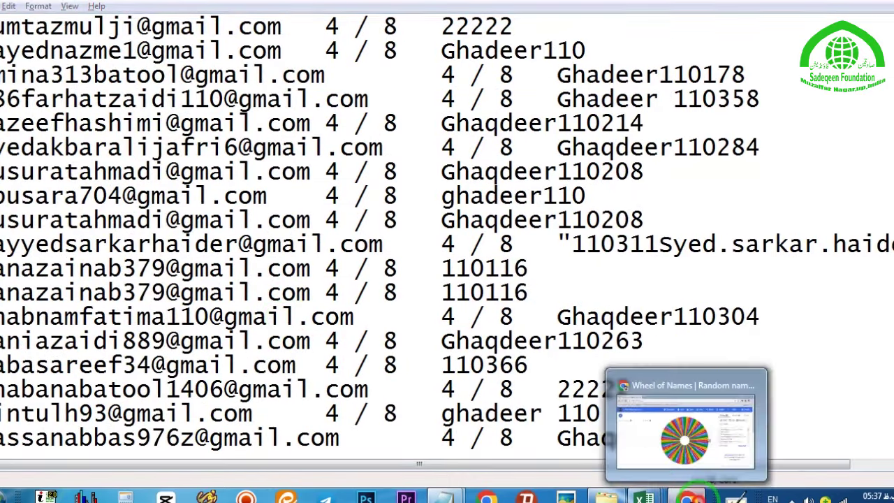
click(769, 370)
key(ctrl+a)
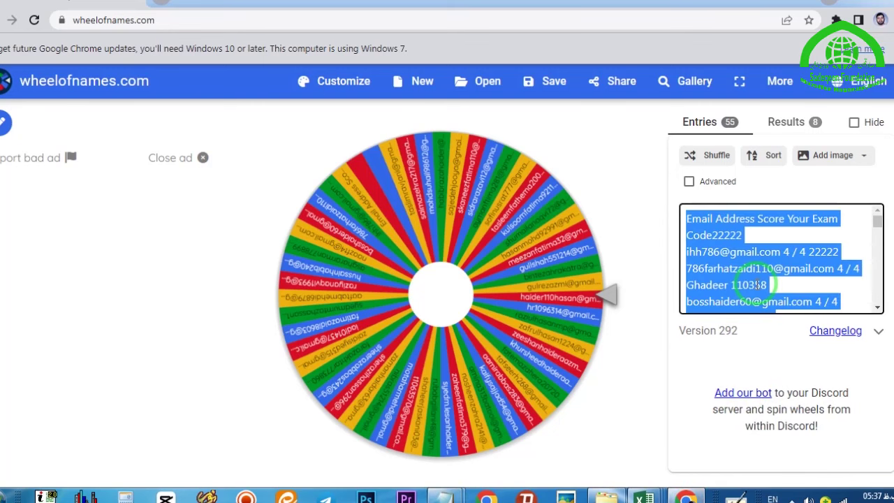
key(Delete)
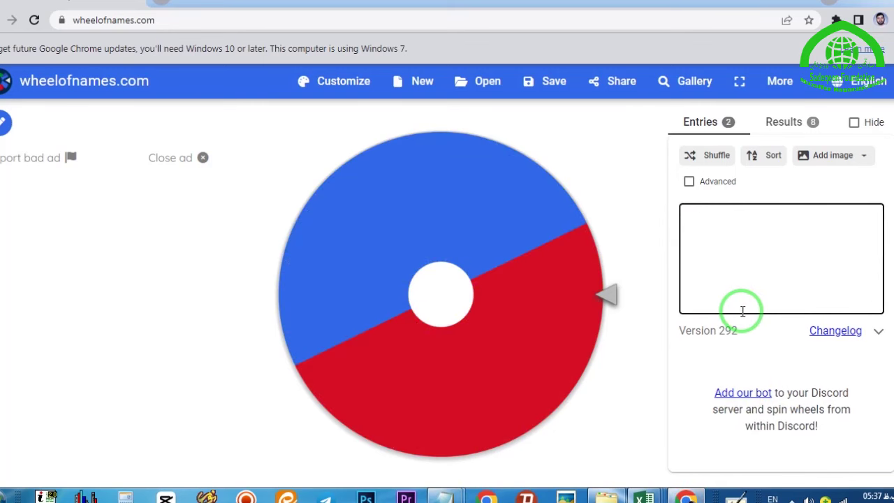
key(ctrl+v)
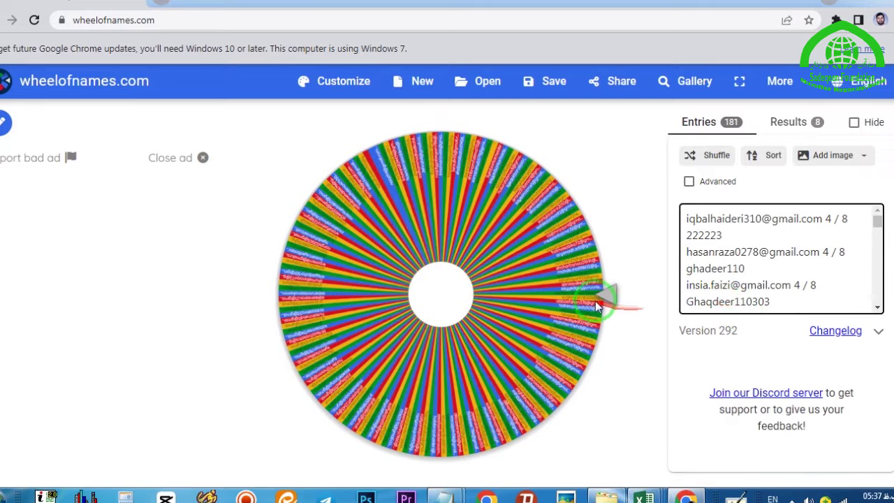
click(605, 295)
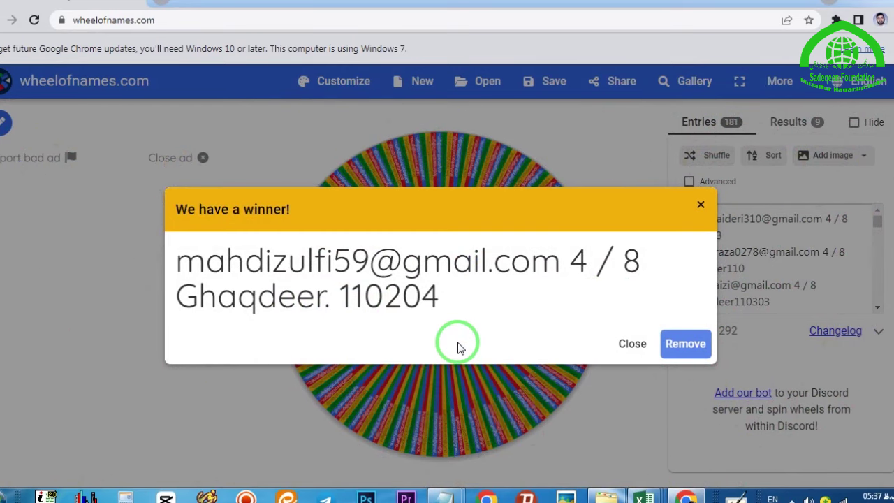
Search the untitled Notepad list from its first line for all occurrences of the new winner's email name without its number
drag(334, 262, 171, 262)
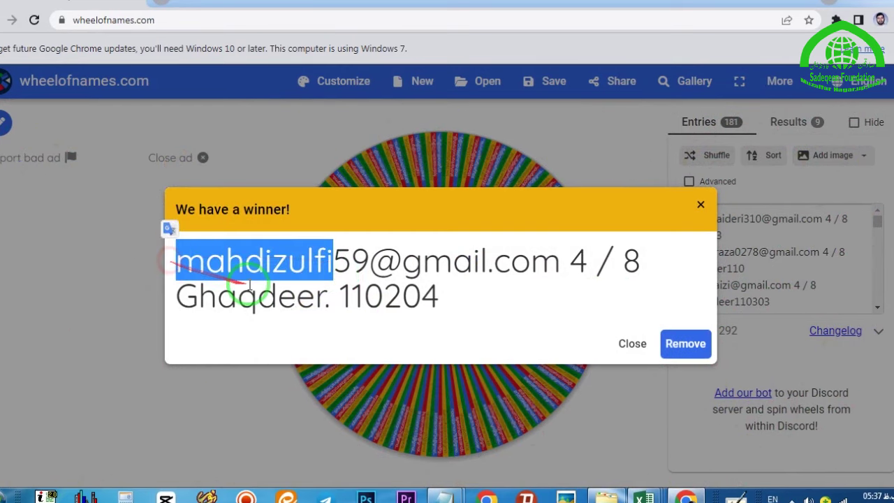
click(566, 496)
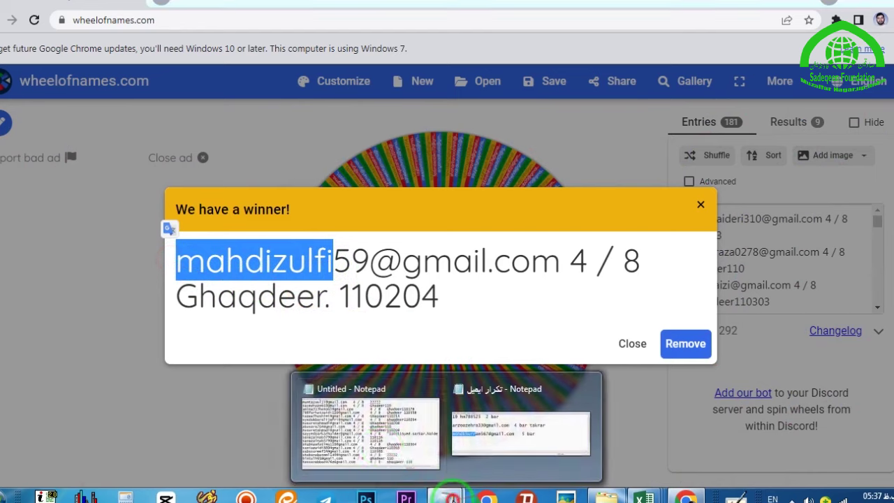
click(369, 440)
key(ctrl+f)
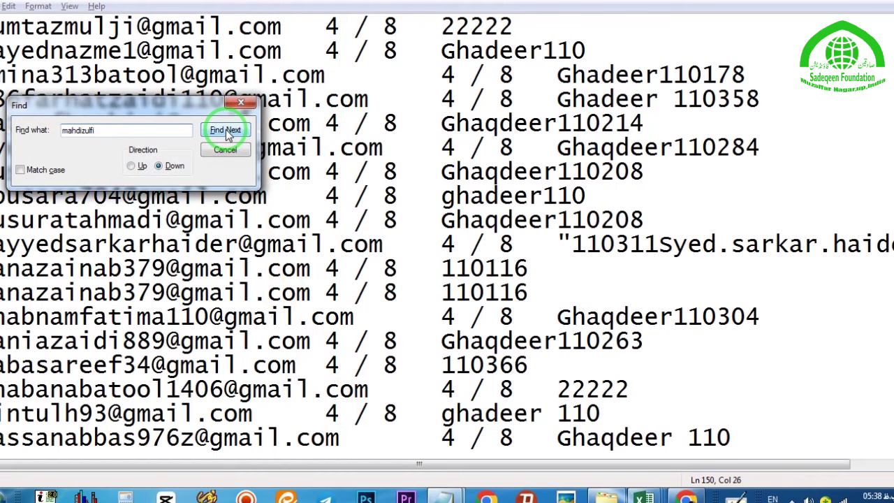
click(225, 131)
click(498, 293)
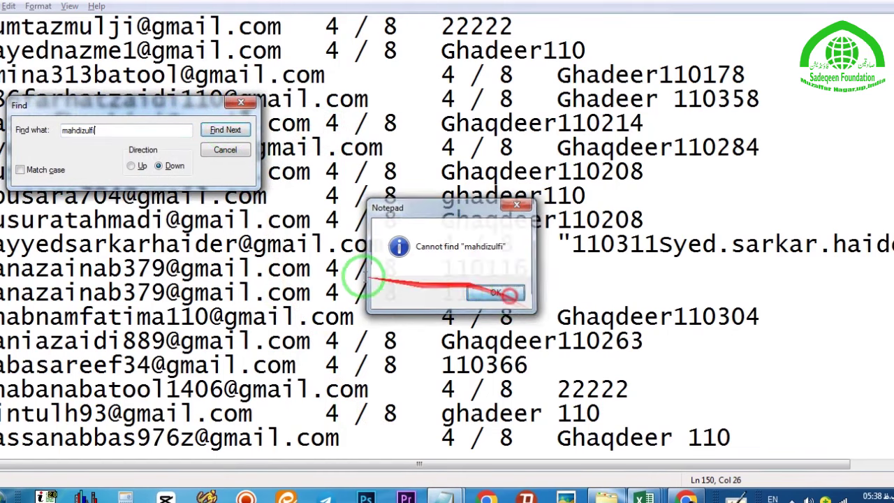
click(242, 238)
key(ctrl+Home)
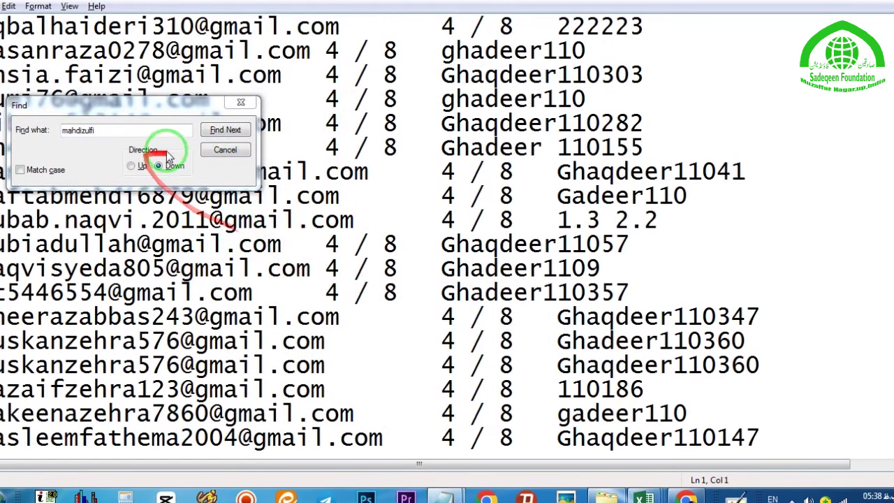
click(230, 139)
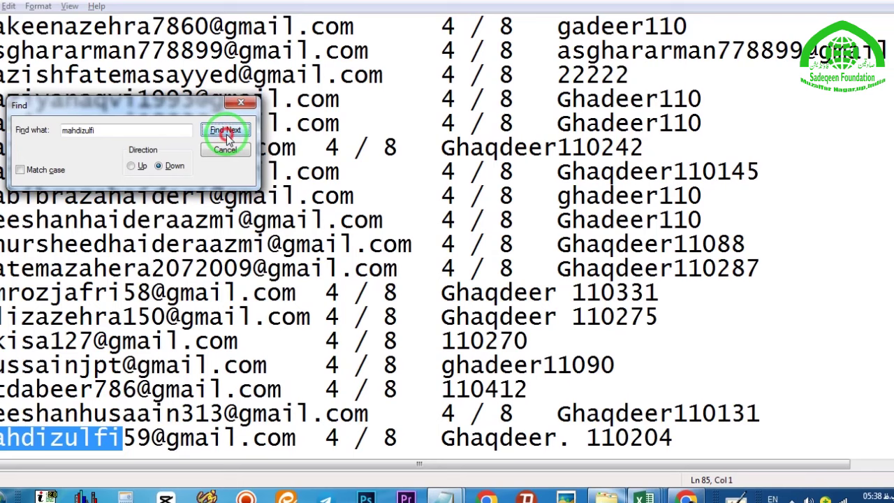
click(230, 139)
click(510, 337)
click(202, 310)
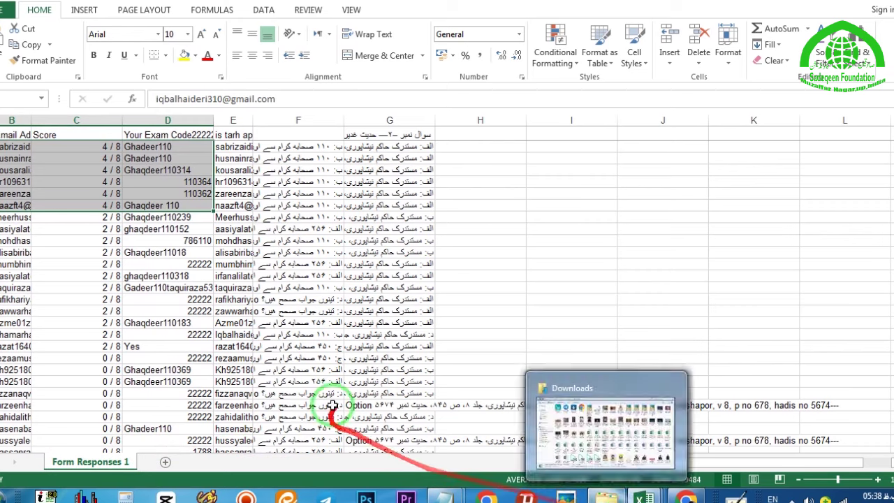
Switch to wheelofnames.com, dismiss the winner announcement and clear all entries from the wheel
mouse_move(687, 497)
click(580, 401)
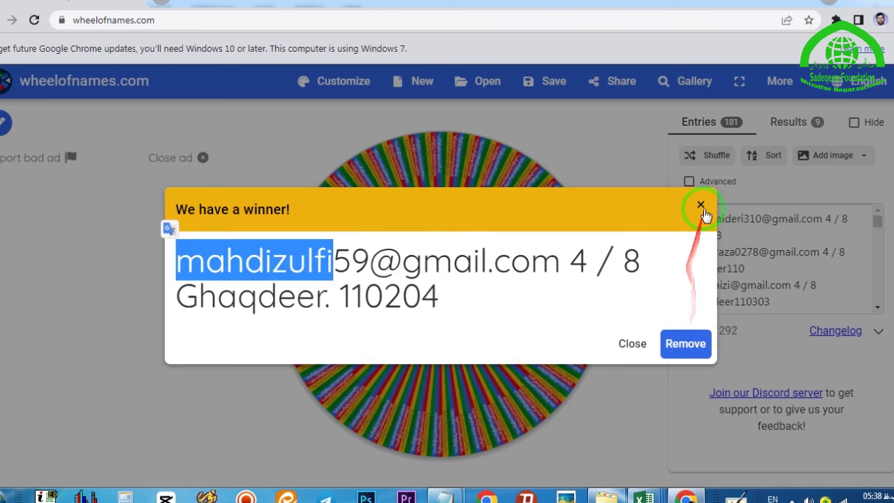
mouse_move(650, 495)
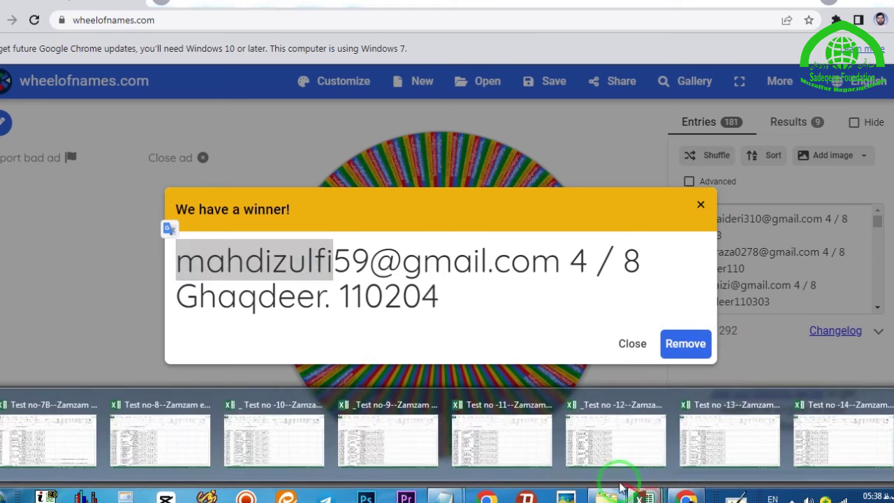
click(70, 425)
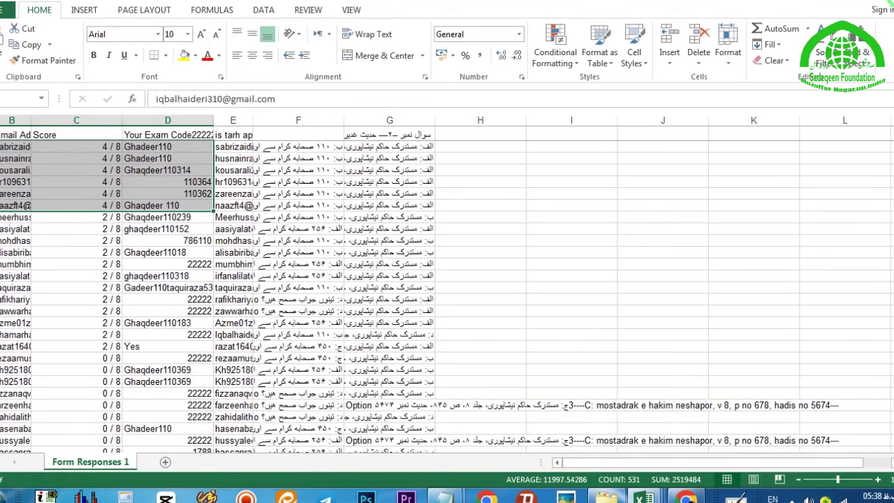
mouse_move(686, 496)
click(631, 379)
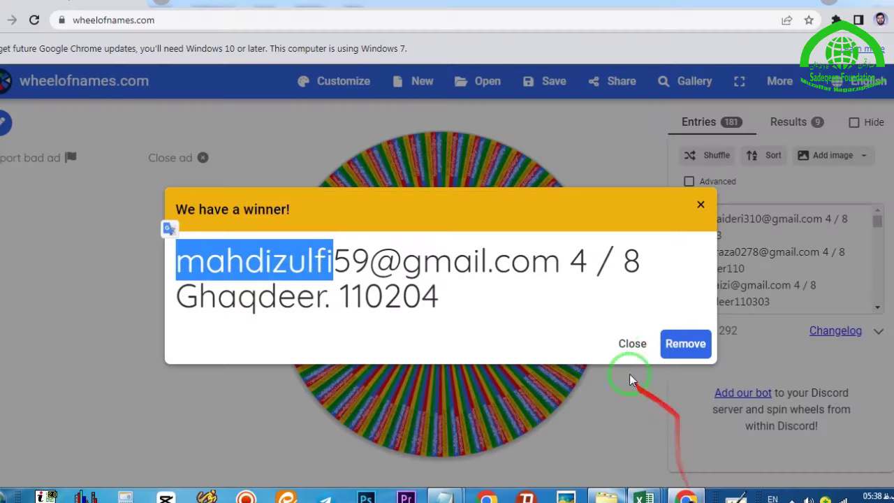
click(699, 206)
click(727, 233)
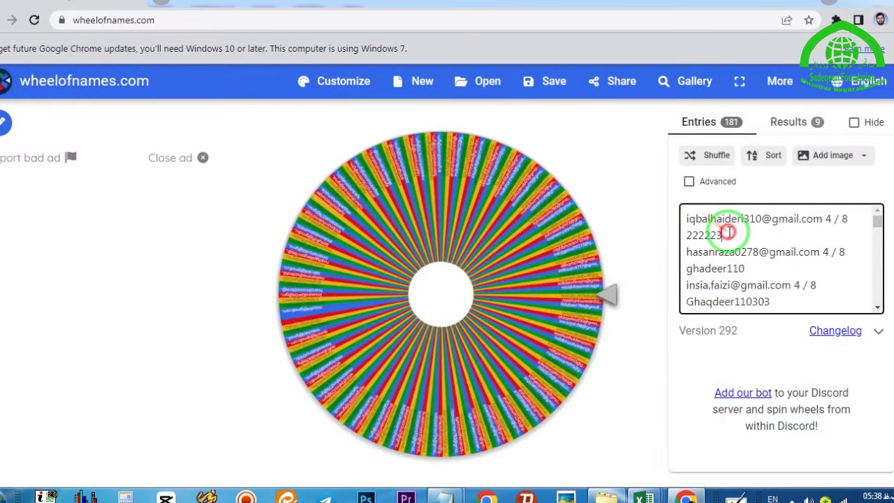
key(ctrl+a)
key(BackSpace)
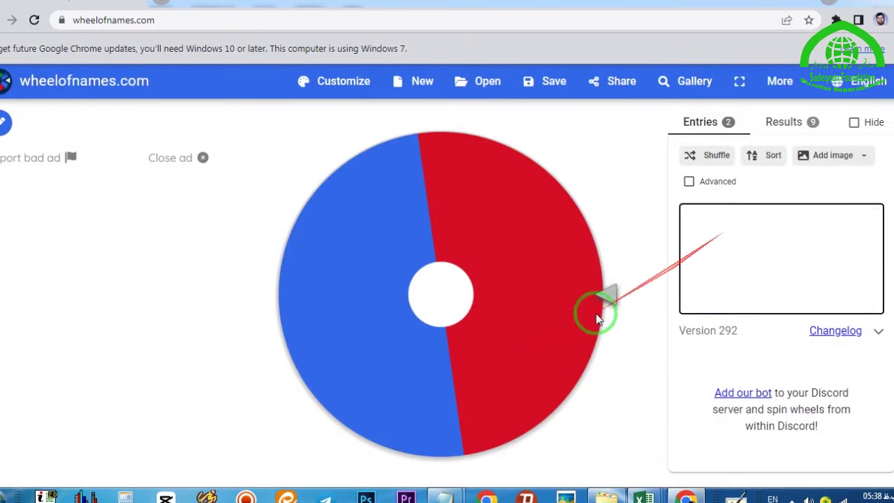
In the Test no-8 workbook in Excel, copy the e-mail, score and exam code cells of all respondents who scored 4 / 8
mouse_move(641, 495)
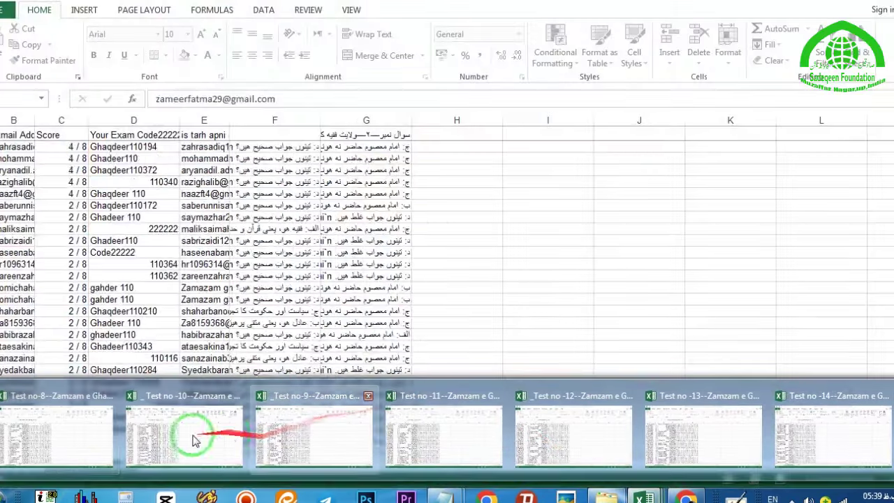
click(84, 430)
scroll(209, 210, down, 10)
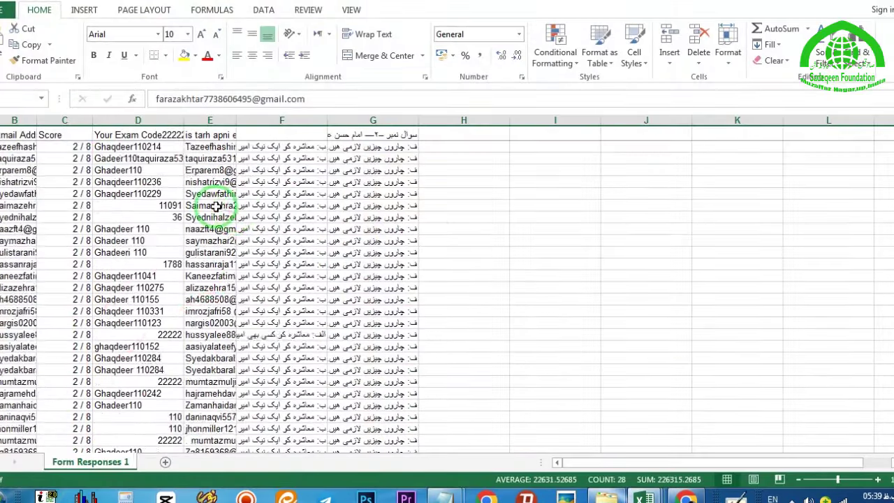
scroll(154, 192, down, 5)
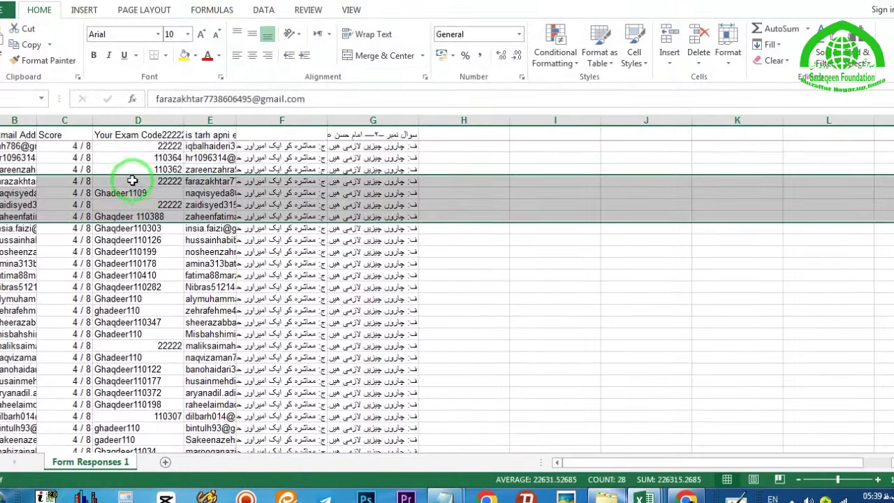
click(3, 146)
drag(21, 149, 110, 227)
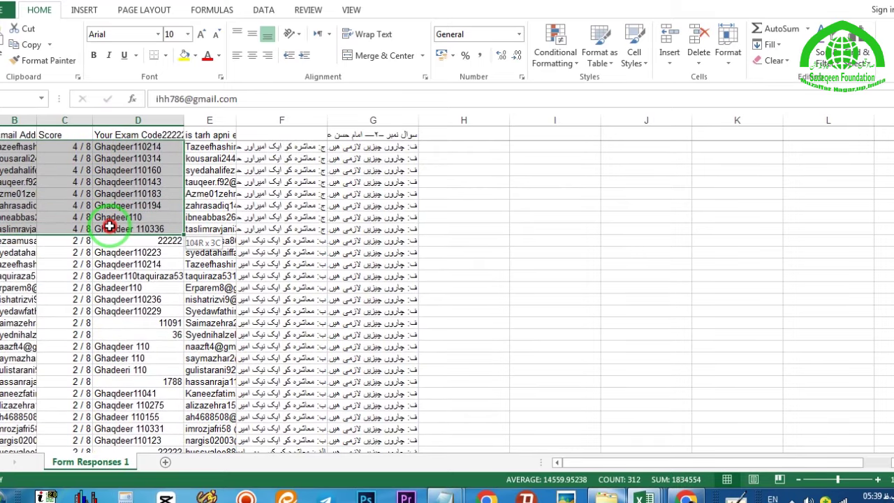
right_click(123, 191)
click(150, 213)
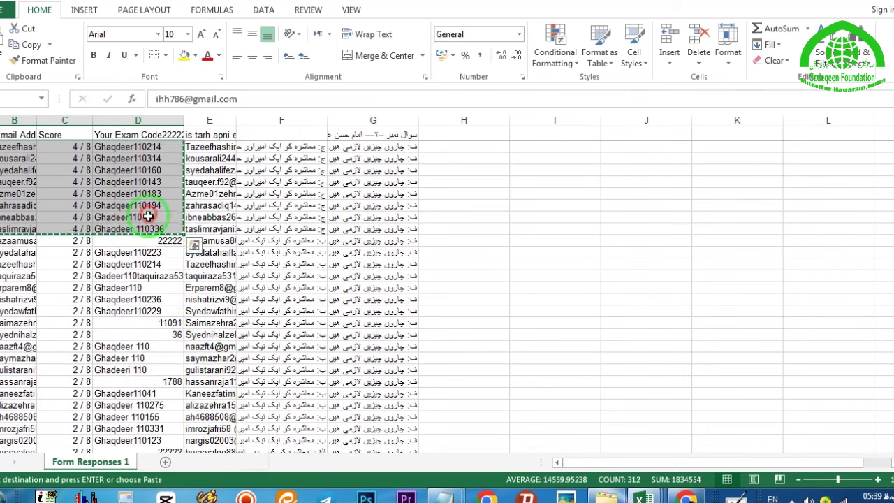
Replace the whole contents of the Untitled Notepad file with the copied respondent list
mouse_move(445, 496)
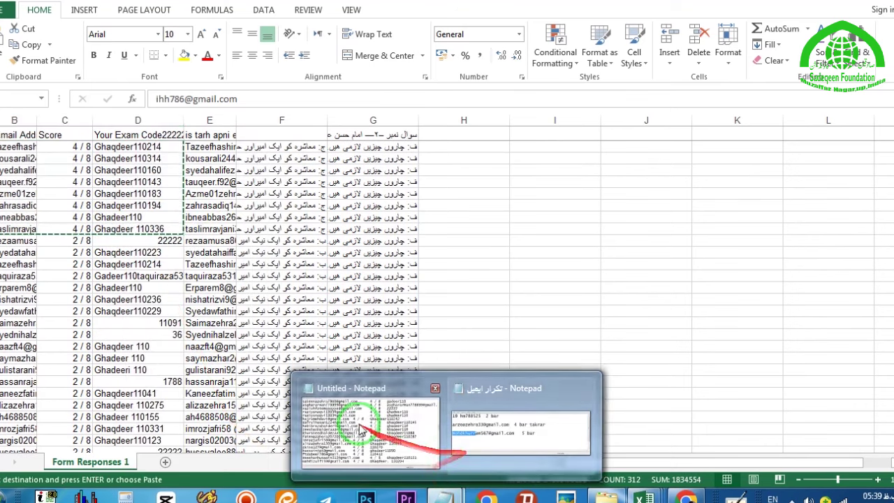
click(391, 427)
key(ctrl+a)
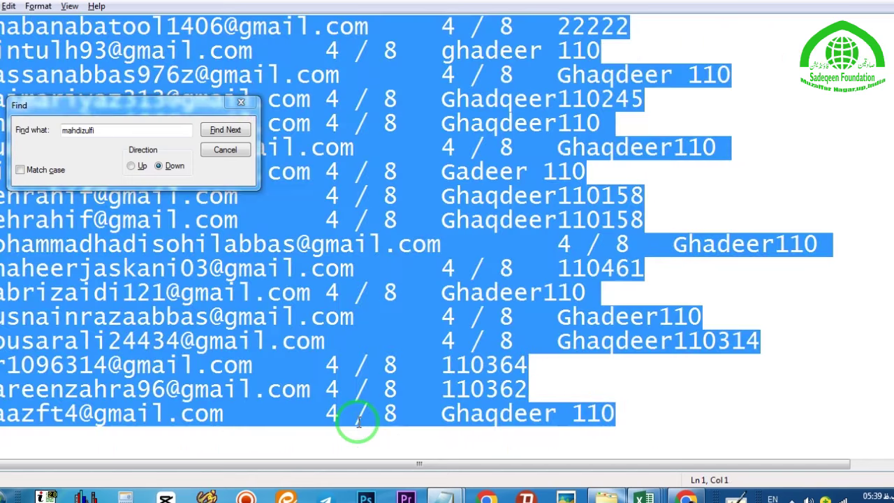
key(Delete)
key(ctrl+v)
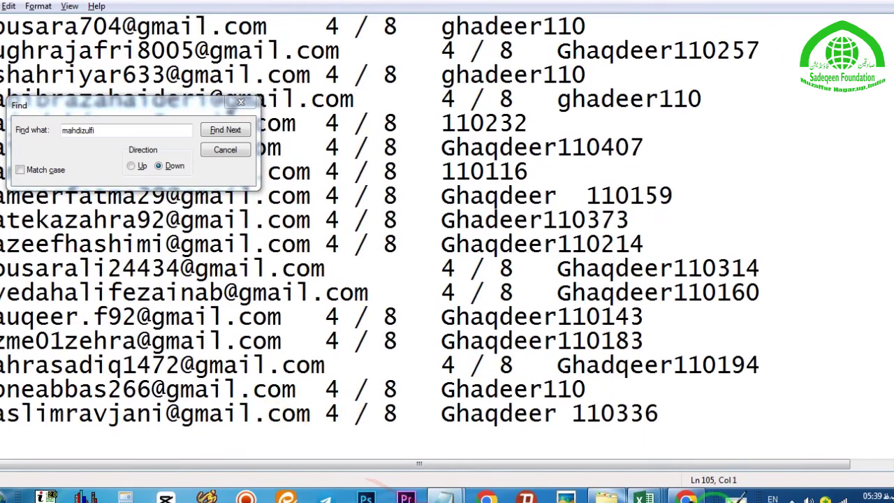
Paste the copied respondent list into the empty entries box on wheelofnames.com
click(687, 498)
click(699, 267)
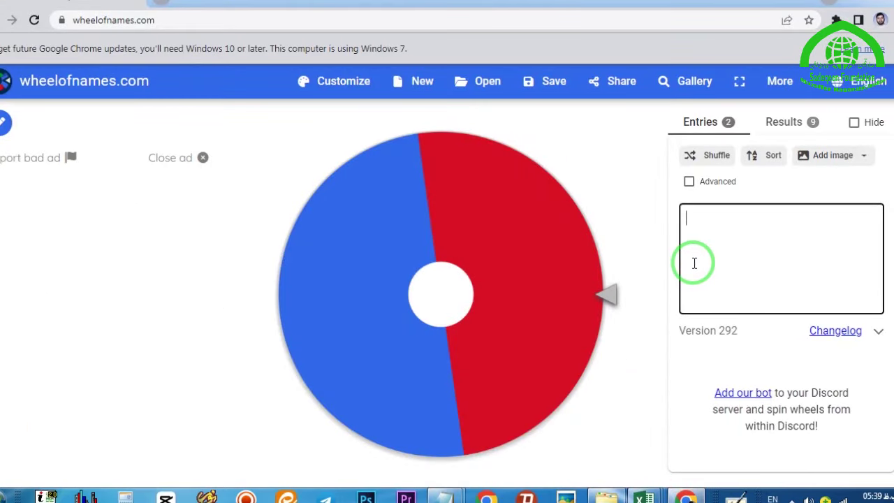
key(ctrl+v)
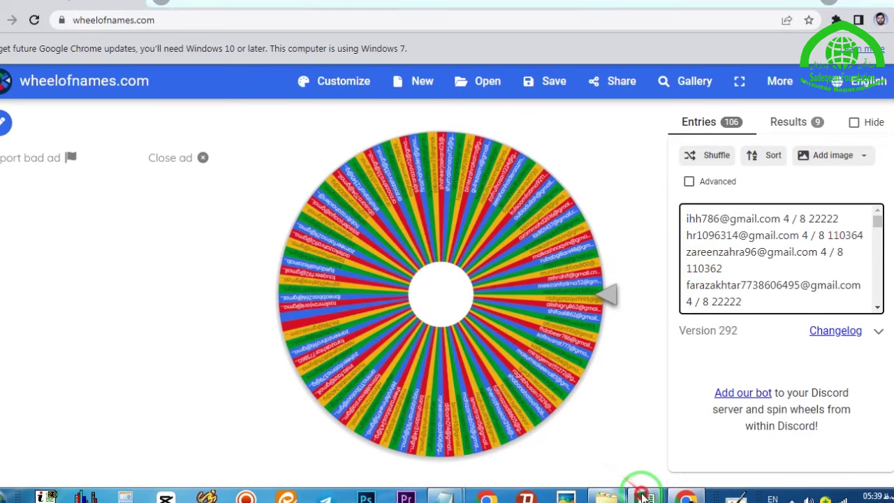
Look at the Test no-8 workbook again, return to wheelofnames.com and spin the wheel to draw a winner
mouse_move(643, 497)
click(73, 420)
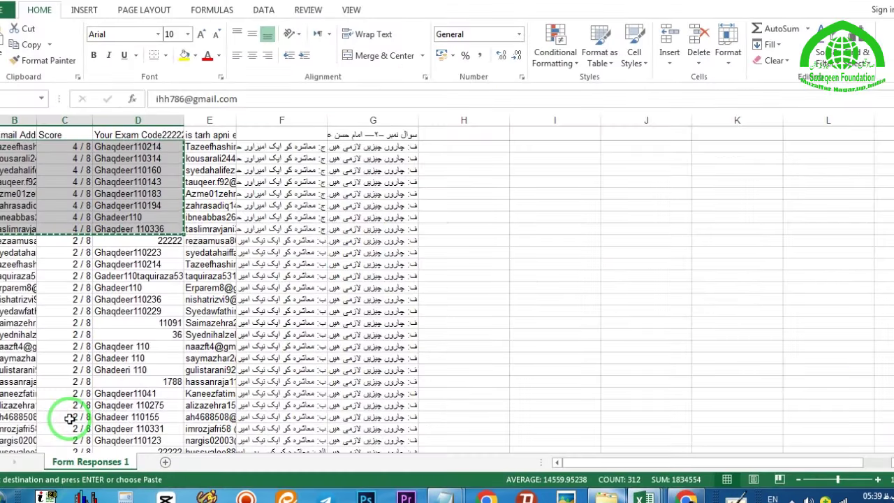
click(686, 497)
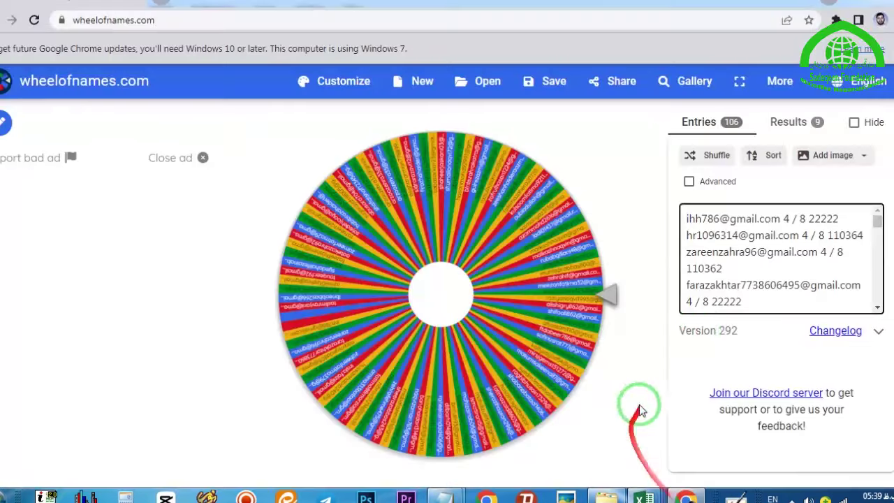
click(608, 299)
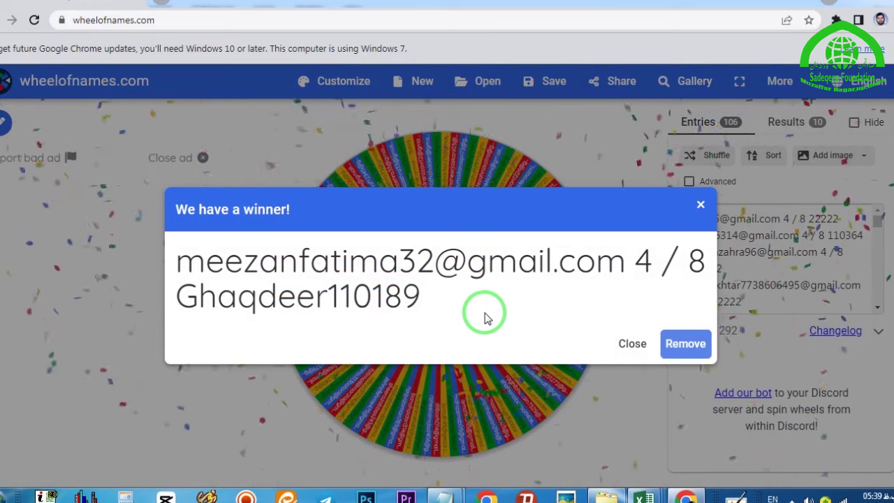
Copy the first part of the winner's e-mail address and search for it in the Untitled Notepad list
click(429, 257)
drag(429, 257, 172, 268)
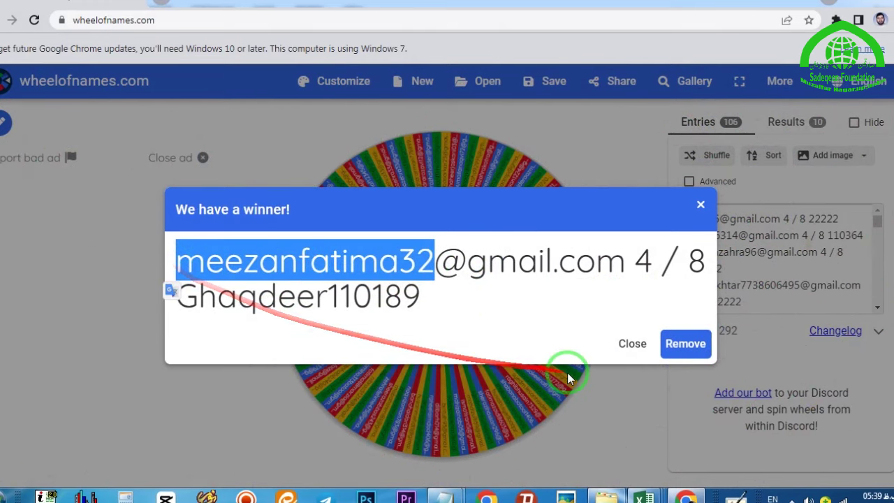
click(454, 496)
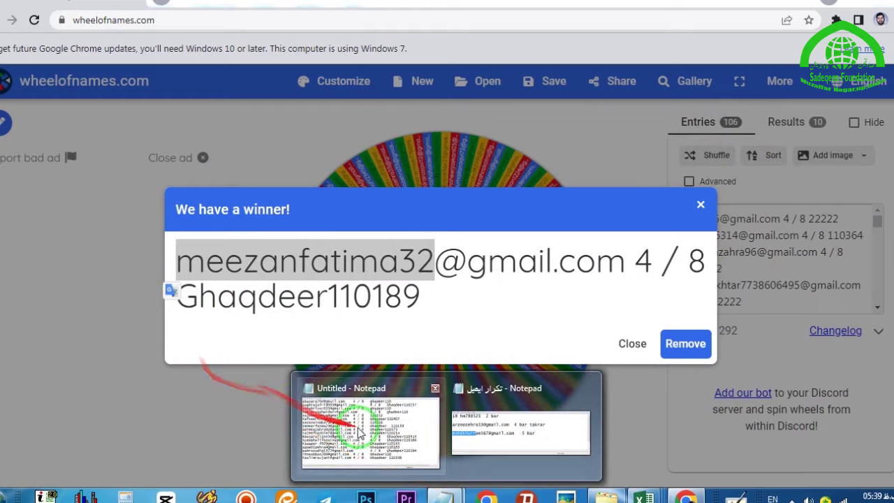
click(319, 419)
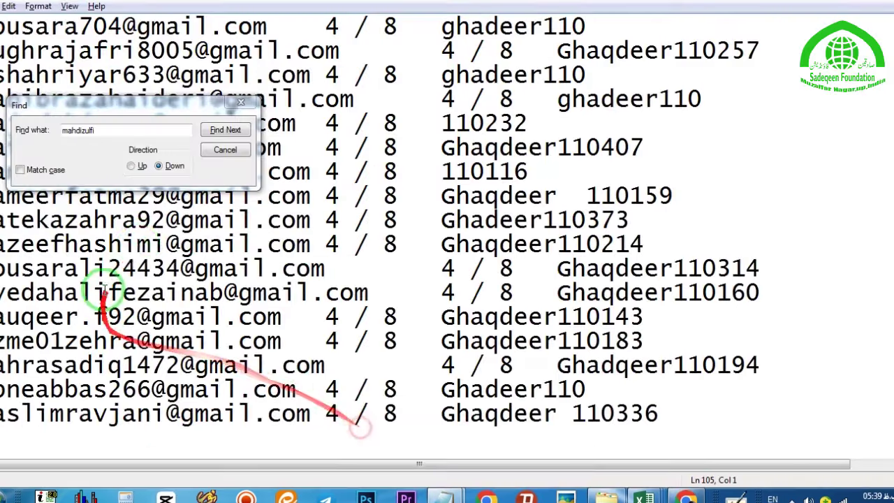
click(115, 133)
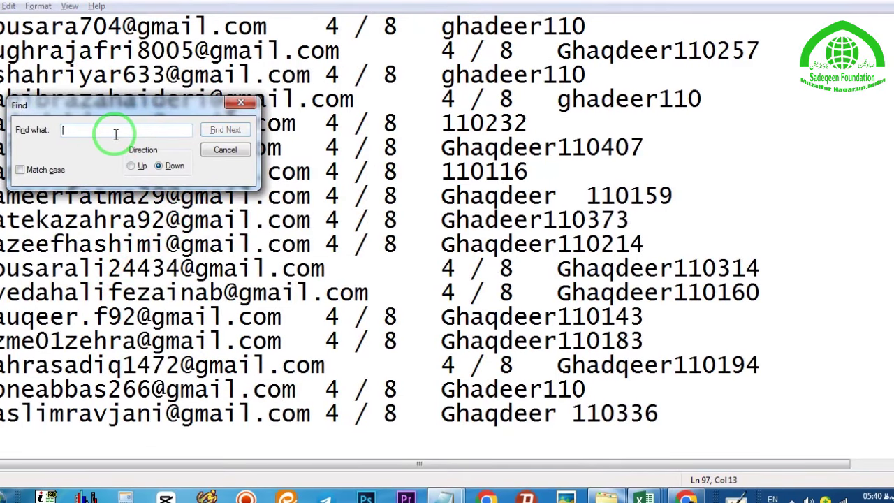
key(Return)
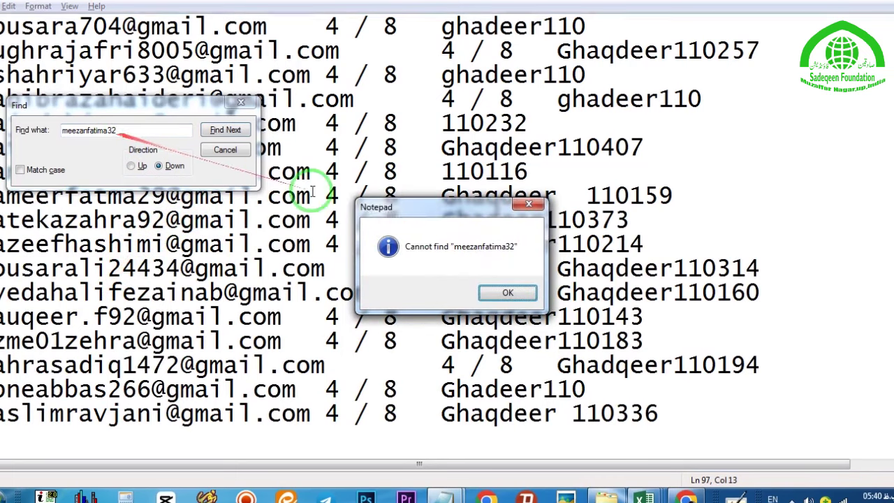
click(507, 292)
click(275, 211)
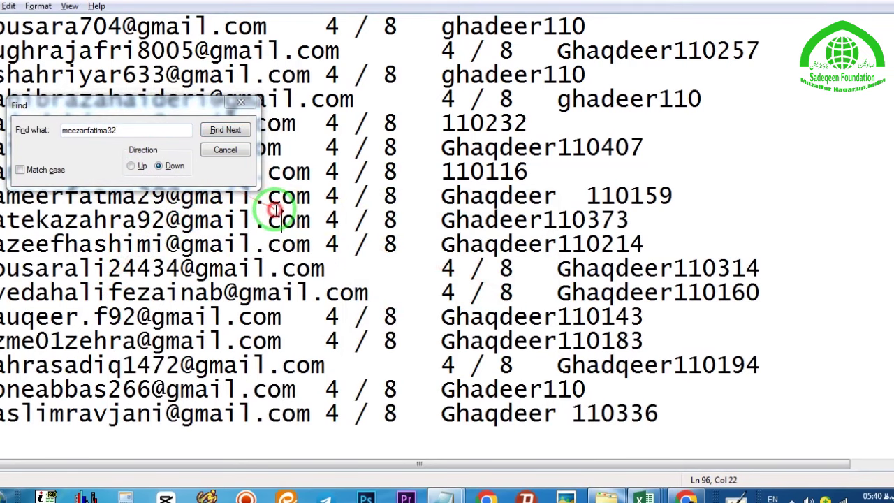
Repeat the search for the winner's e-mail from the beginning of the list and check for further occurrences
key(ctrl+Home)
click(225, 130)
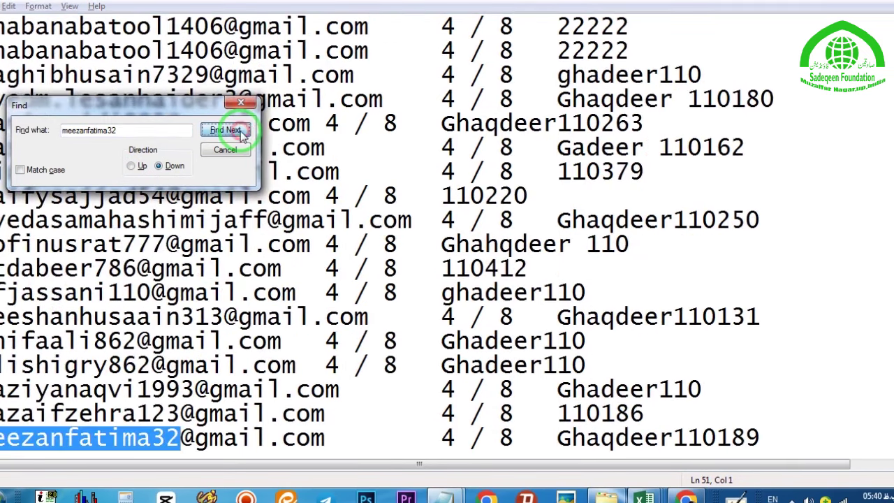
click(241, 134)
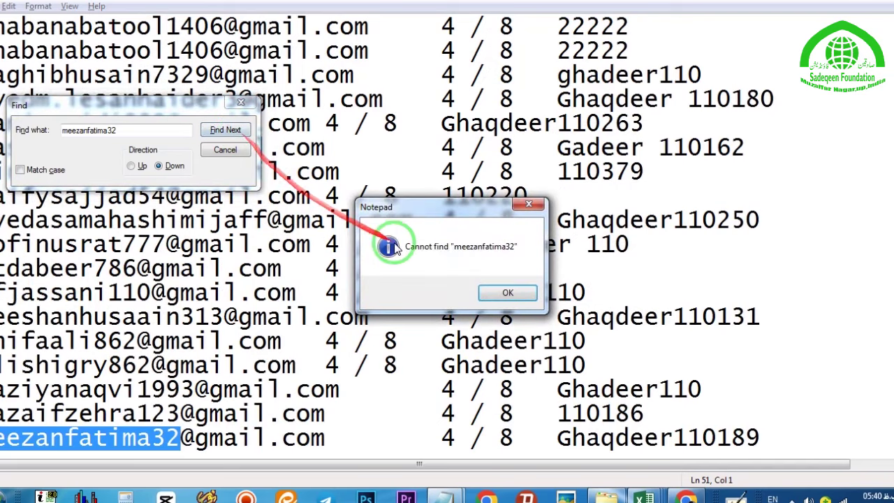
click(493, 290)
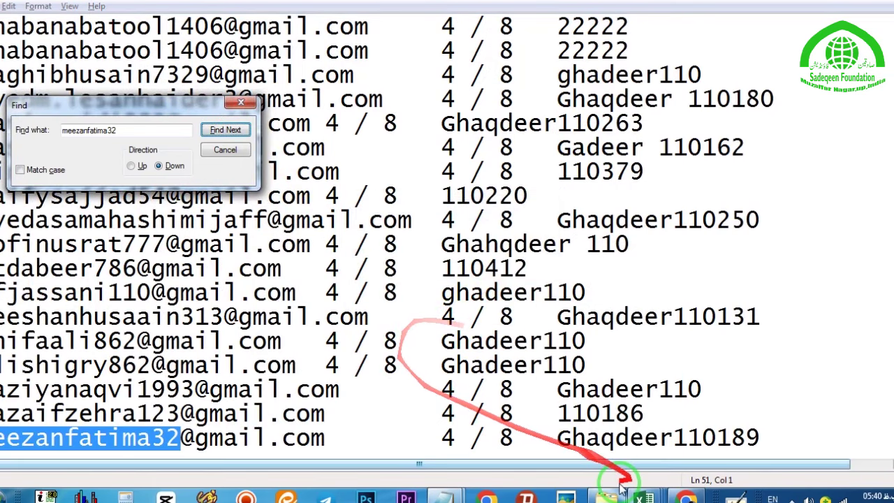
Back on wheelofnames.com, remove the winning entry from the wheel and clear all remaining entries
click(685, 497)
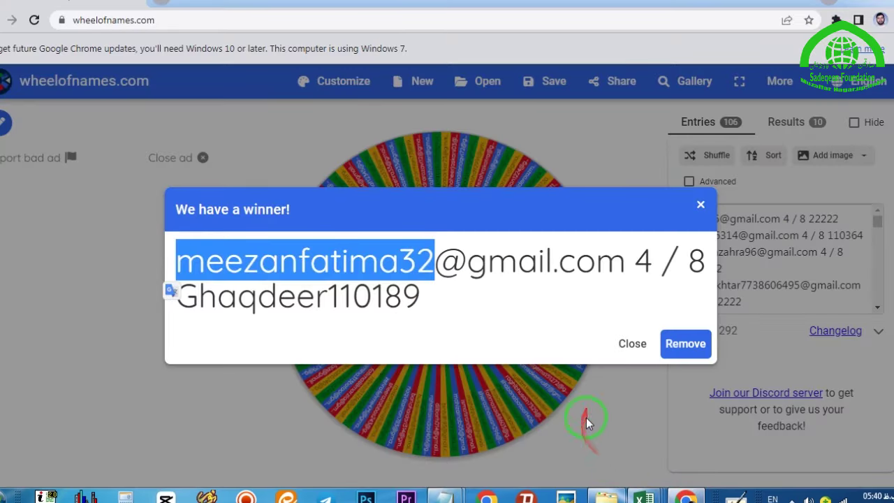
mouse_move(644, 497)
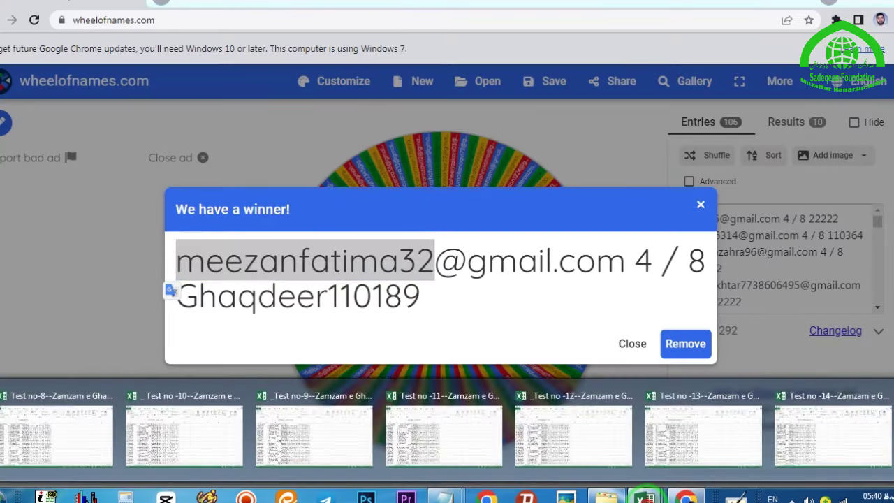
click(60, 453)
click(688, 437)
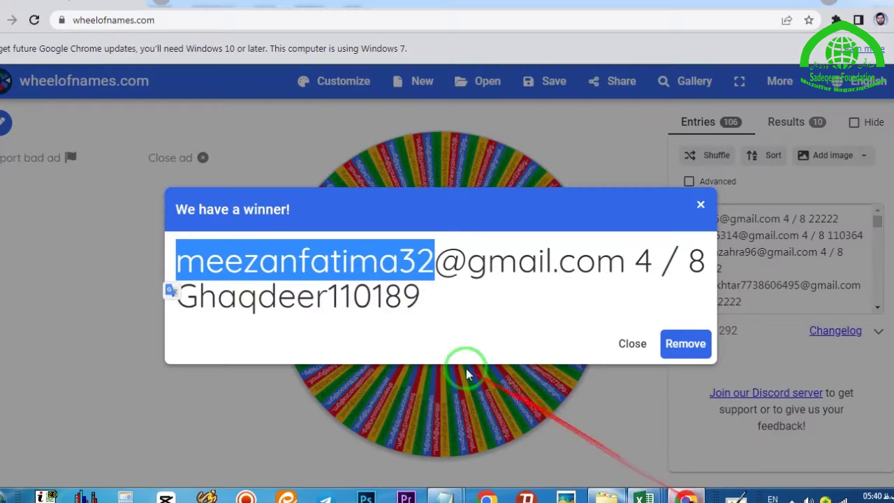
click(681, 344)
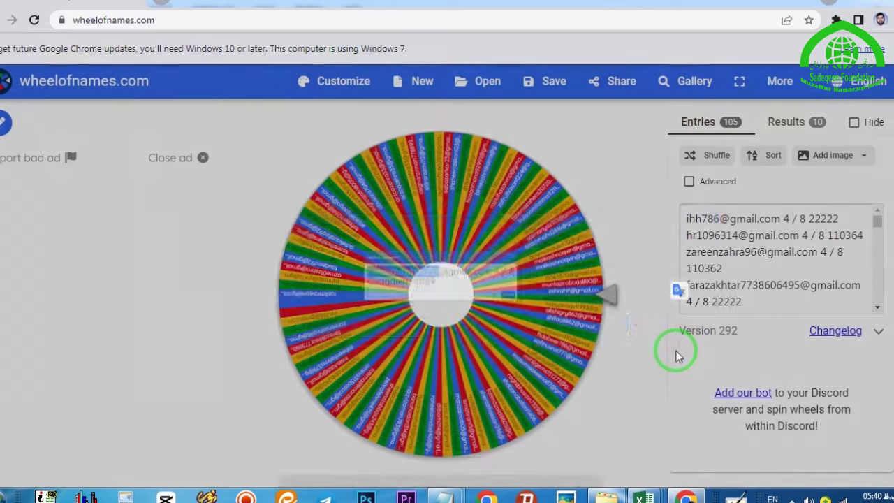
click(751, 256)
key(ctrl+a)
key(BackSpace)
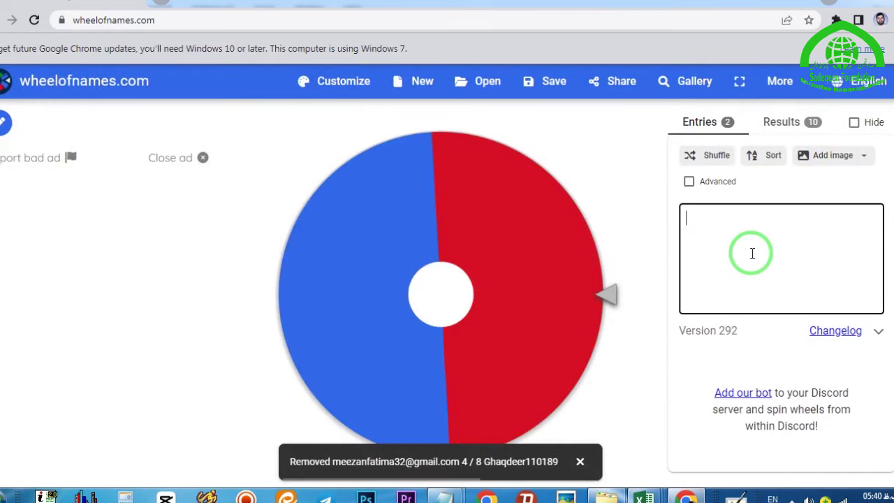
Close the Test no-8 workbook and switch to the Test no-9 workbook in Excel
mouse_move(643, 497)
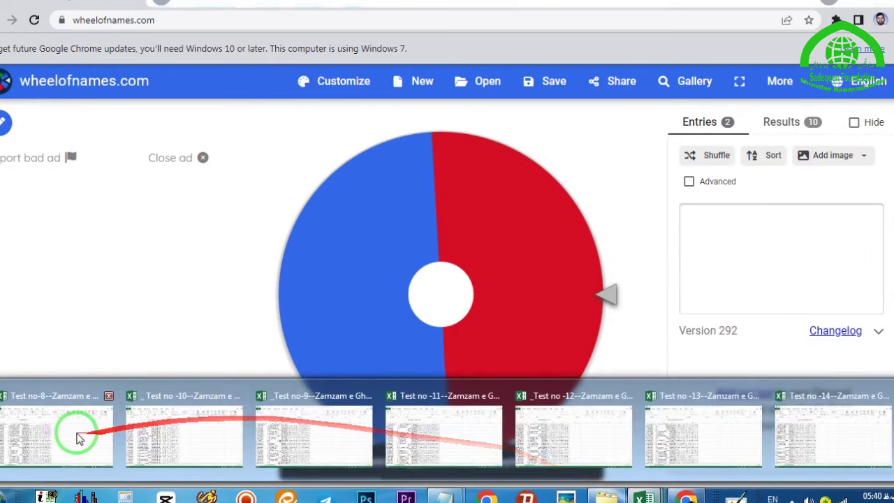
click(47, 433)
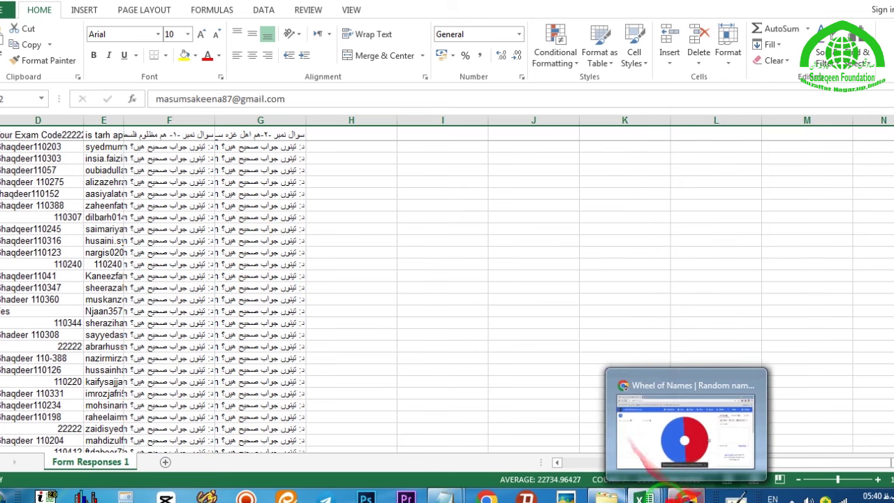
mouse_move(643, 494)
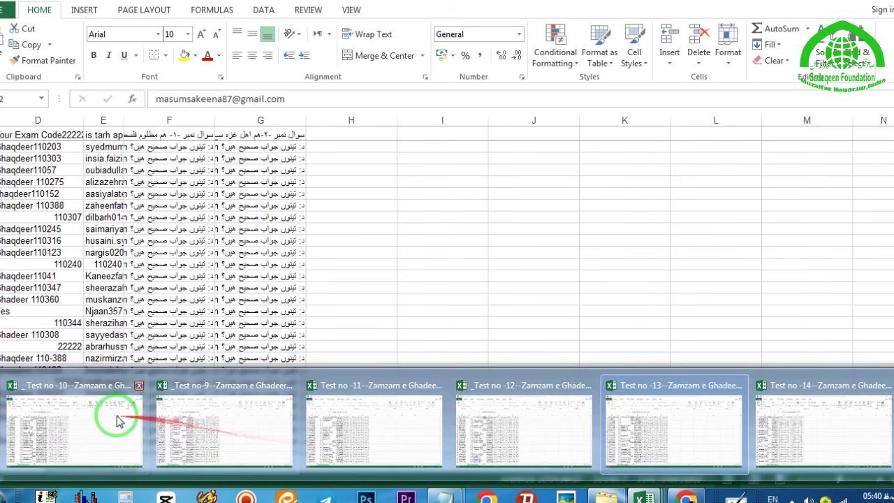
mouse_move(167, 420)
click(196, 429)
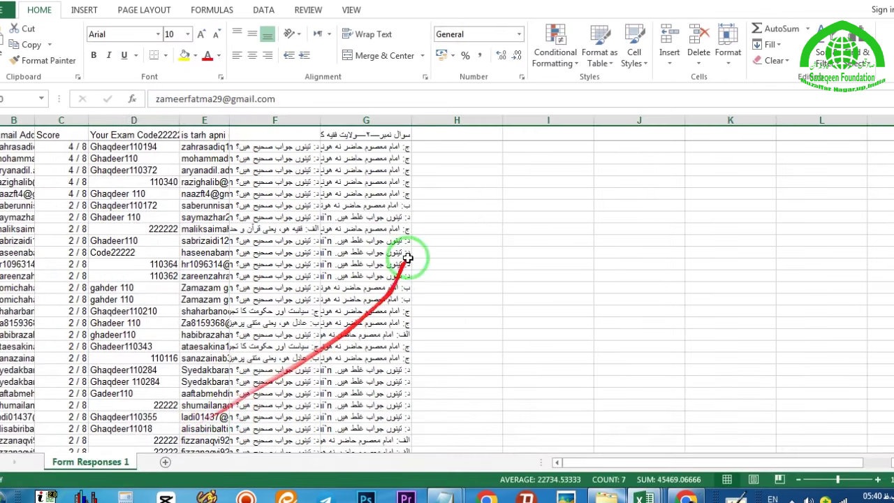
Copy the e-mail address, score and exam code cells of the 4 / 8 scorers from the first response row down
scroll(130, 190, up, 20)
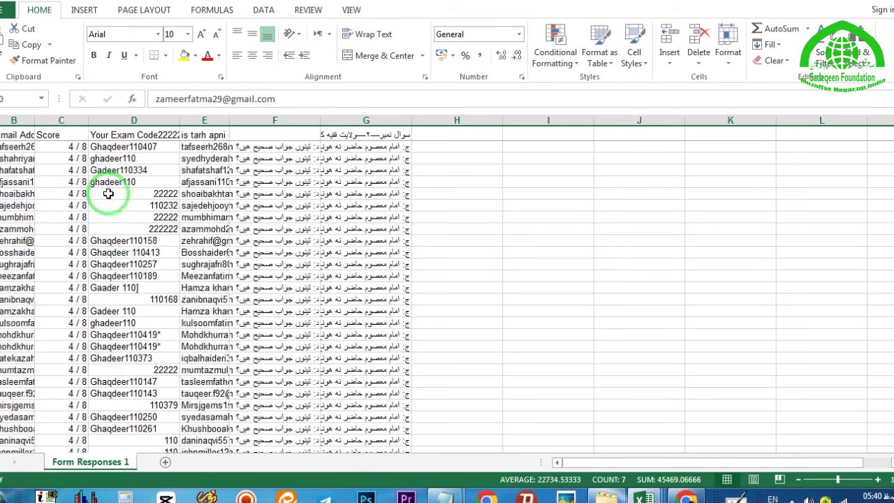
scroll(103, 182, up, 5)
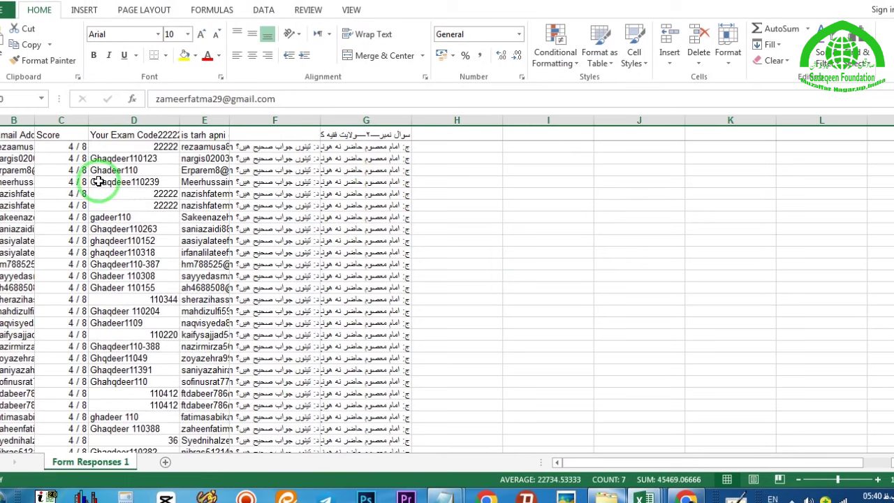
drag(7, 144, 83, 182)
click(37, 167)
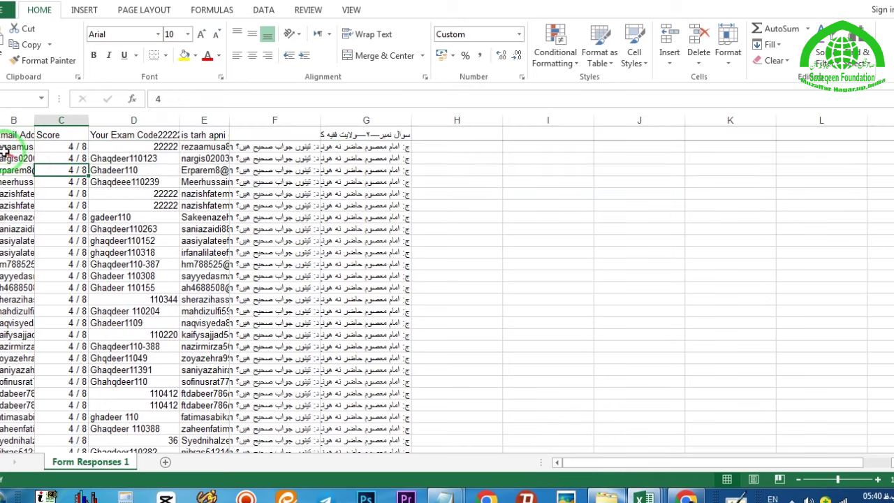
drag(4, 146, 104, 261)
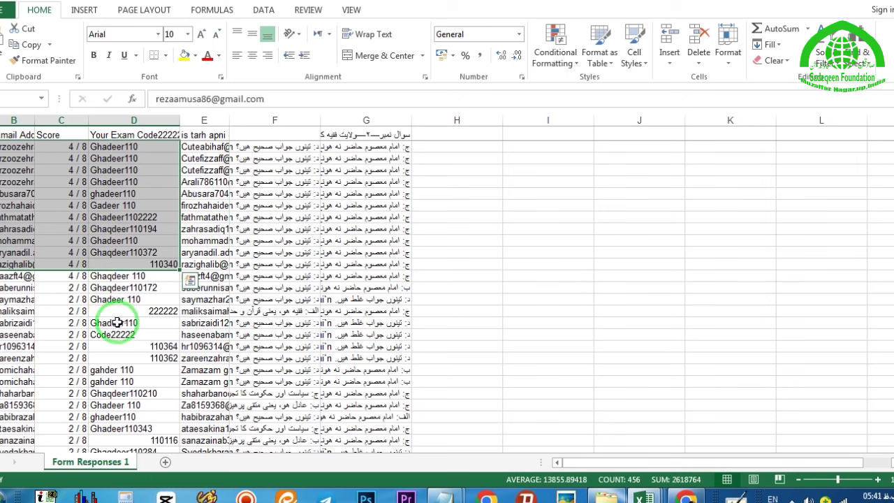
right_click(121, 196)
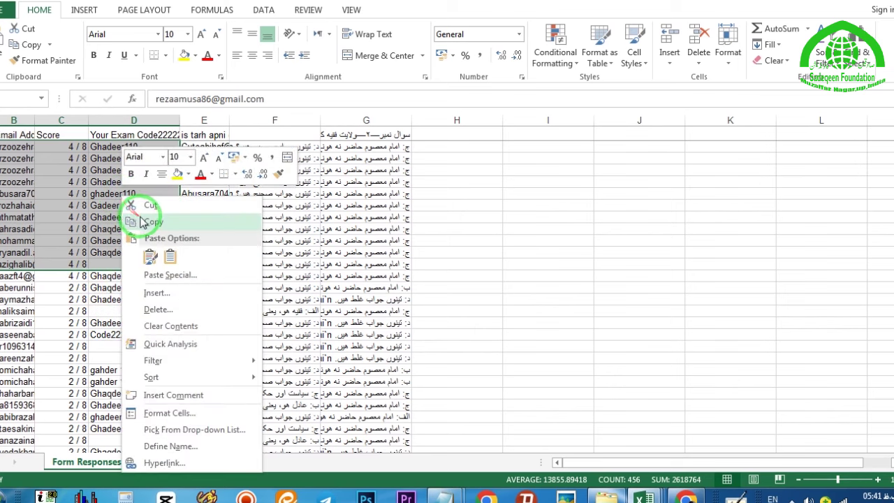
click(139, 217)
In the Untitled Notepad file, replace the whole old list with the copied Test no-9 entries
mouse_move(444, 496)
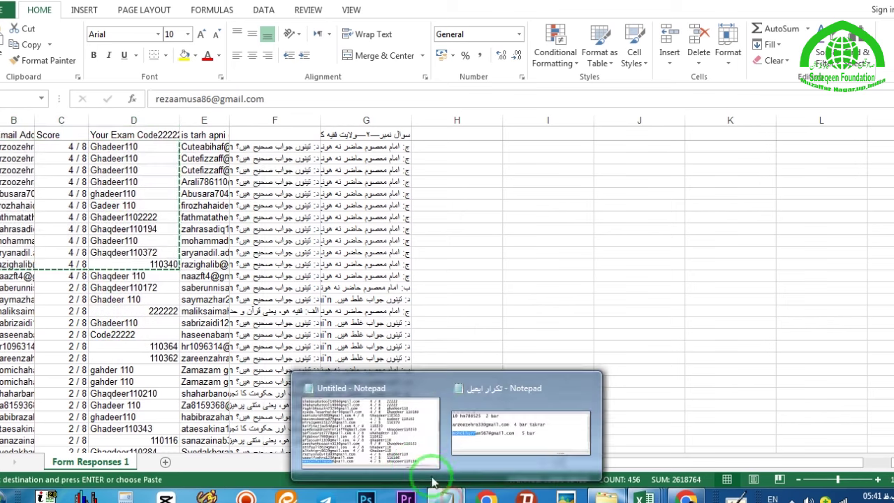
click(392, 452)
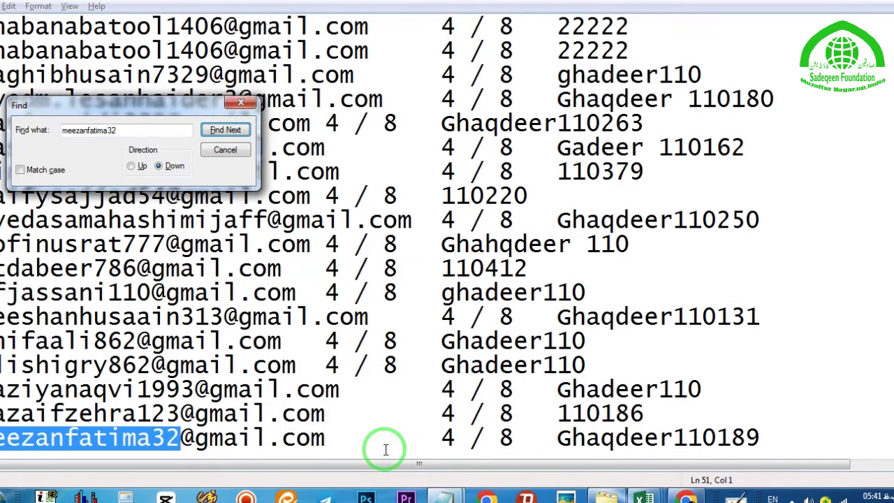
click(377, 376)
key(ctrl+a)
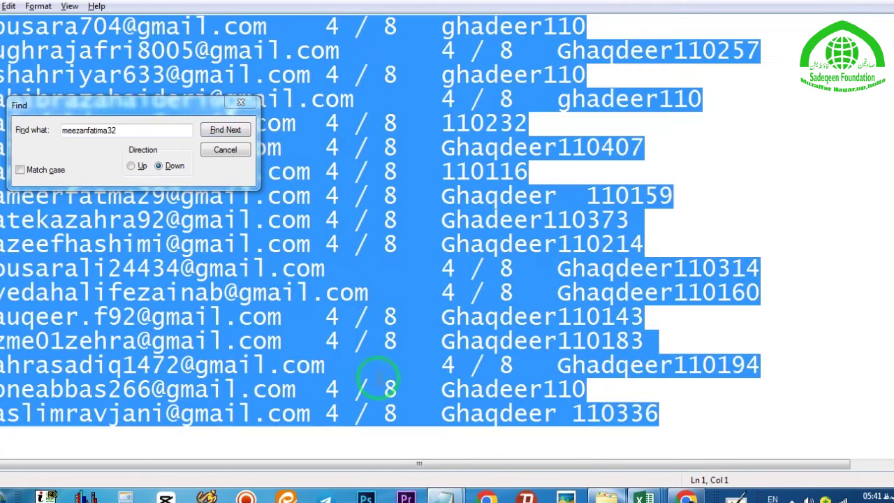
key(ctrl+v)
key(ctrl+a)
key(Delete)
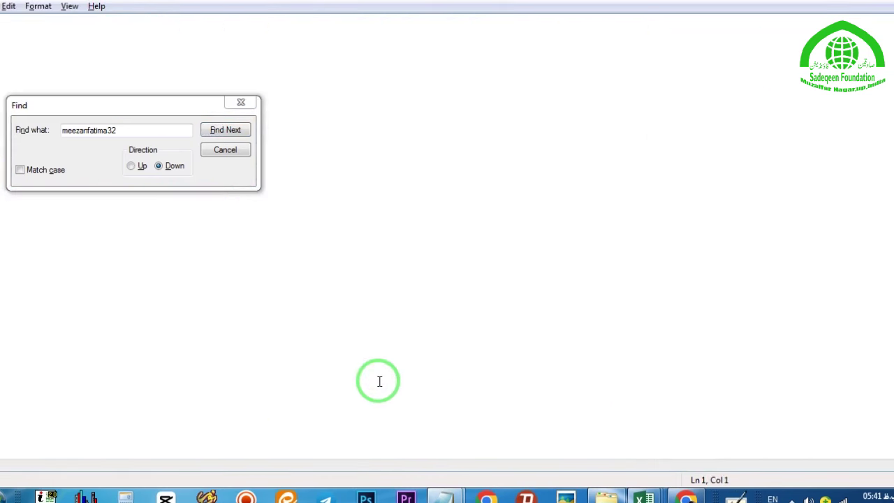
key(ctrl+v)
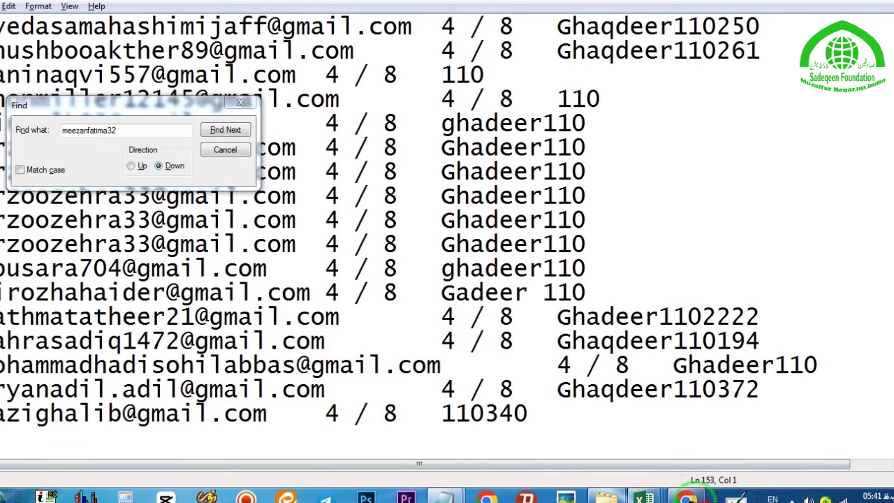
Load the copied Test no-9 entries into the empty wheel on wheelofnames.com and spin it to draw a winner
click(686, 497)
click(713, 279)
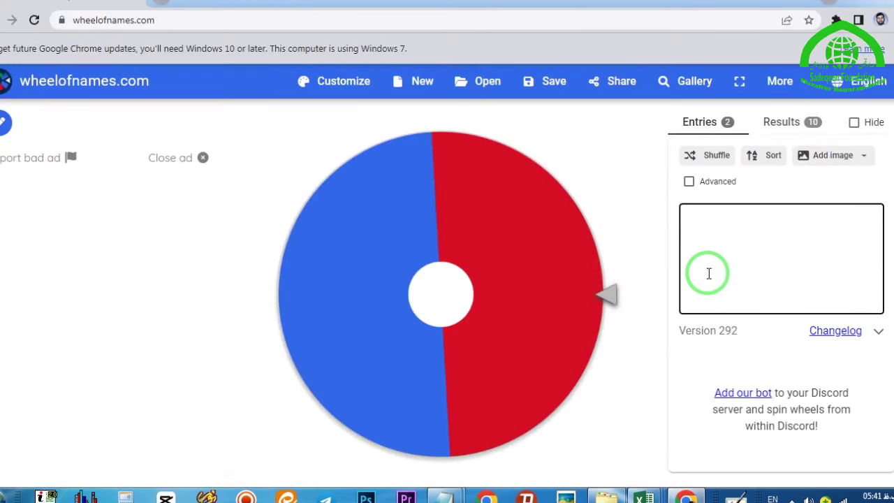
key(ctrl+v)
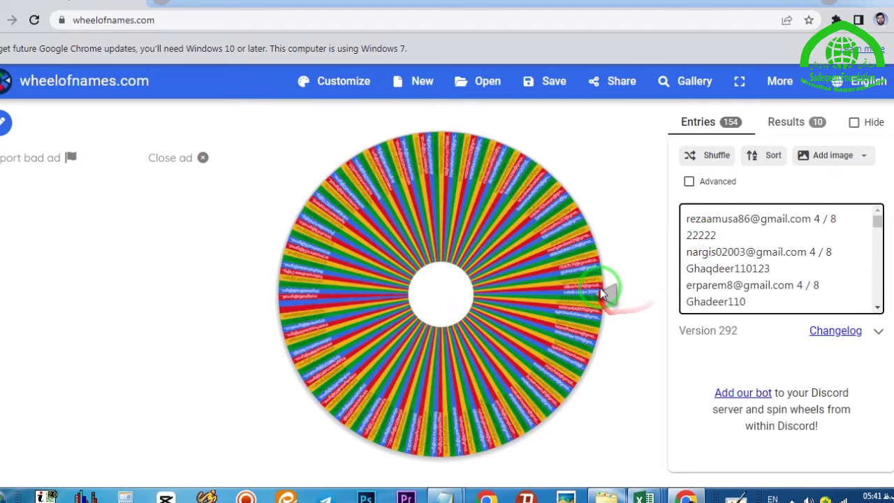
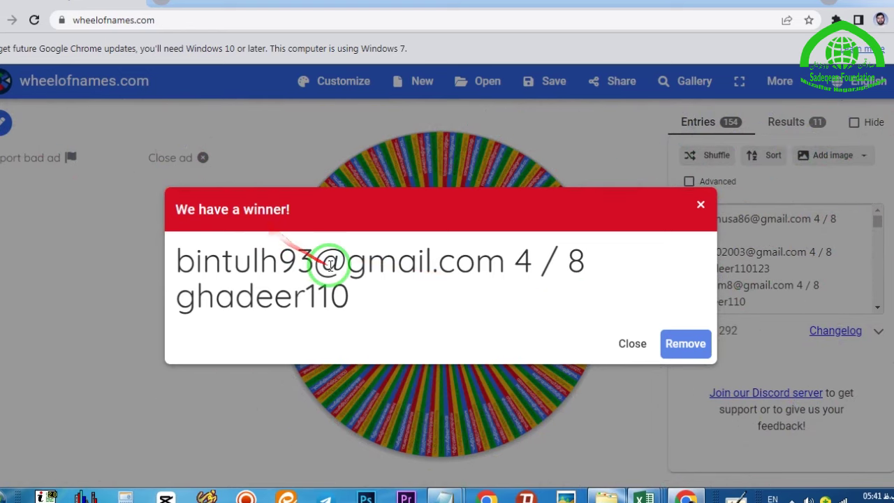
drag(320, 261, 110, 259)
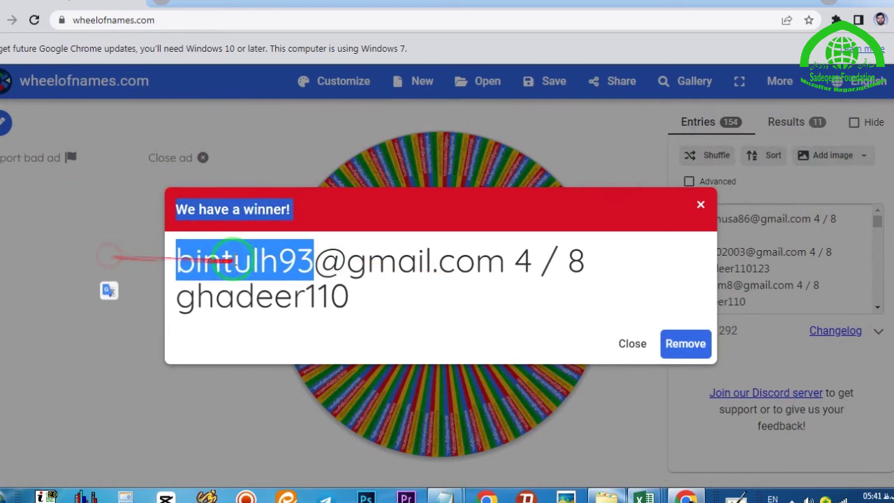
right_click(257, 264)
click(288, 274)
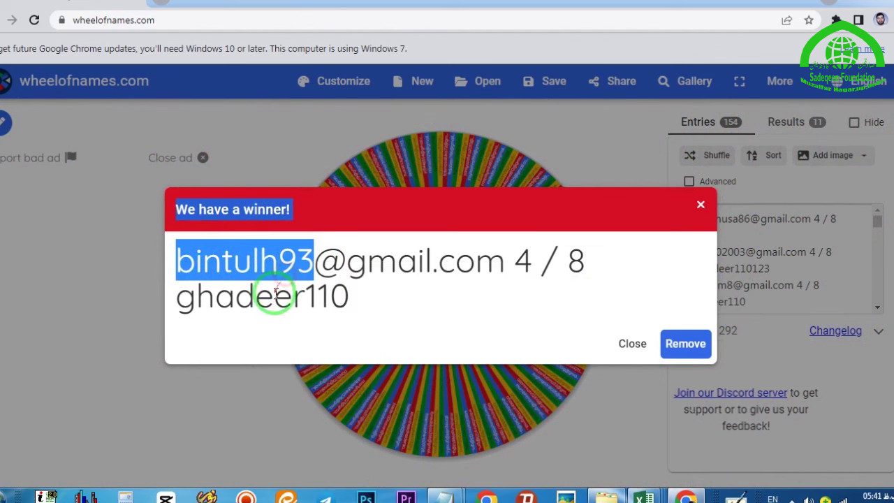
click(299, 260)
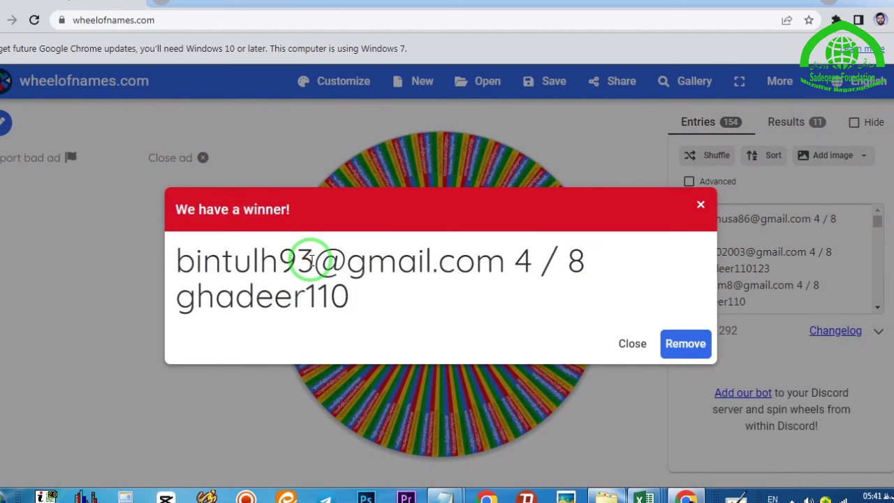
Copy the part of the winner's e-mail before the @ sign and search for it from the start of the Untitled Notepad list
drag(312, 260, 170, 269)
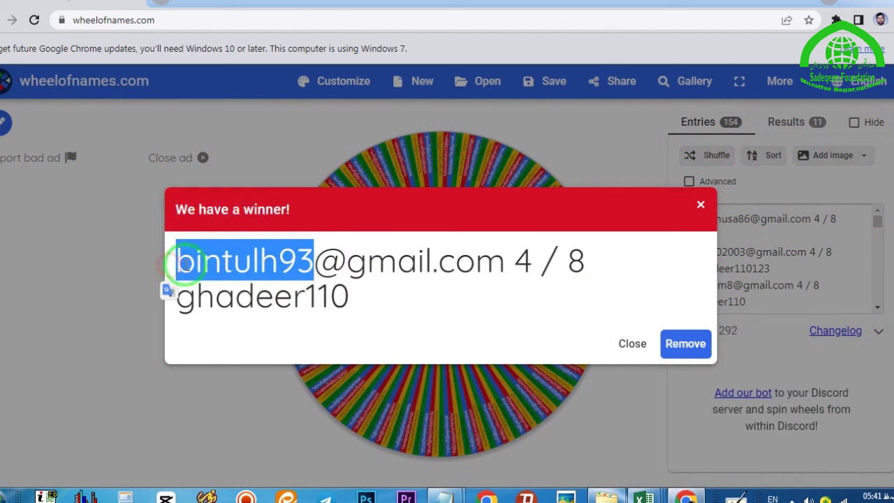
right_click(180, 262)
click(207, 273)
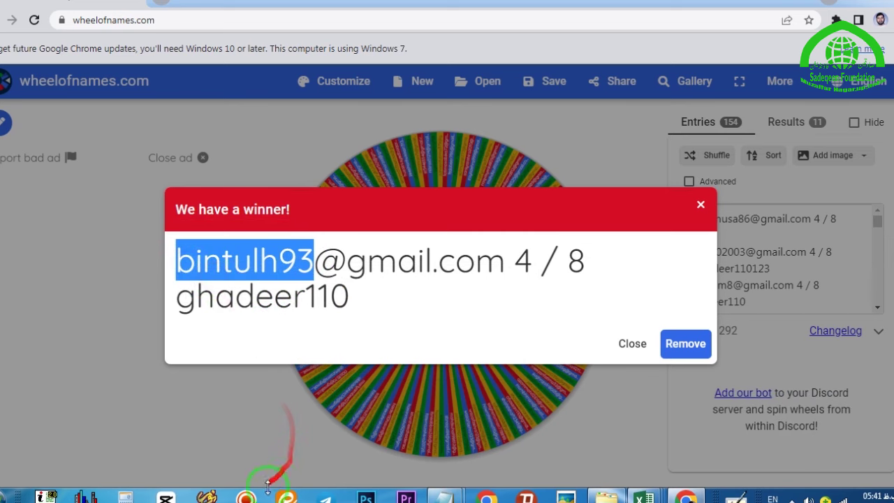
mouse_move(444, 496)
click(336, 412)
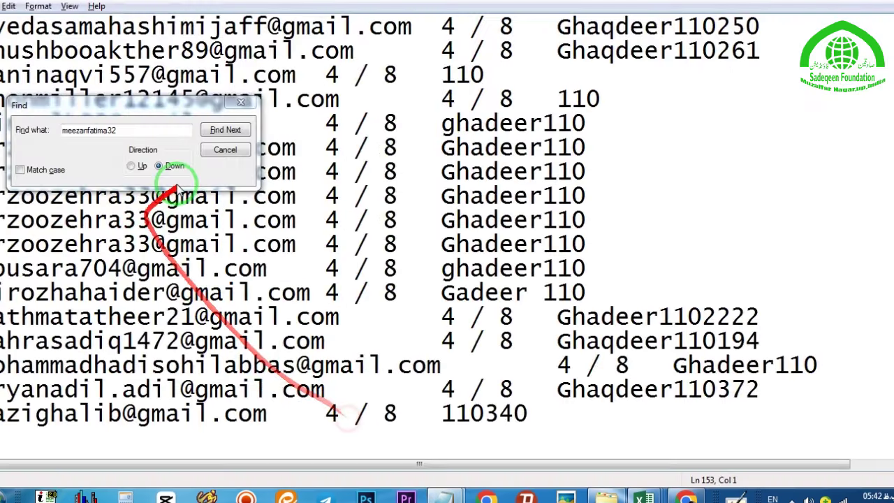
key(ctrl+Home)
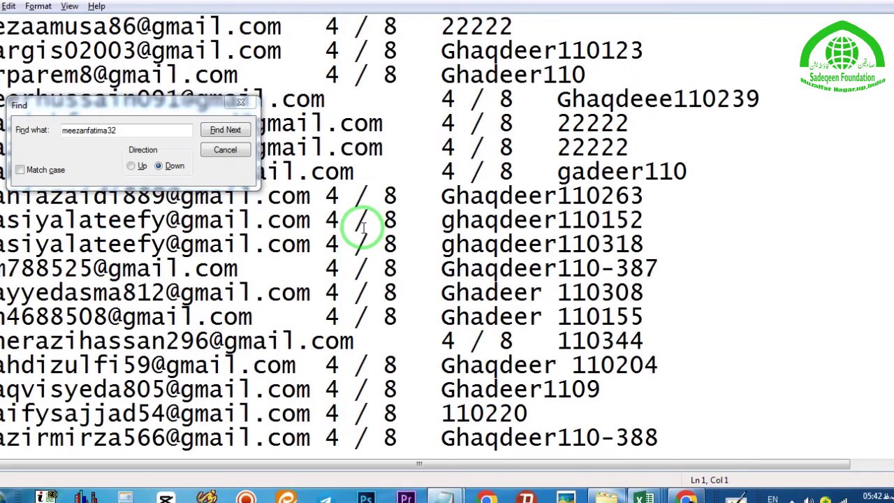
key(ctrl+f)
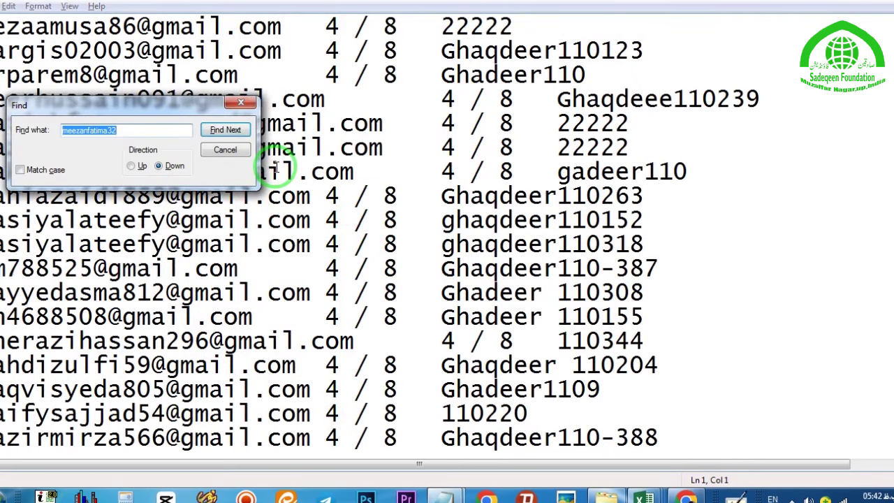
click(222, 134)
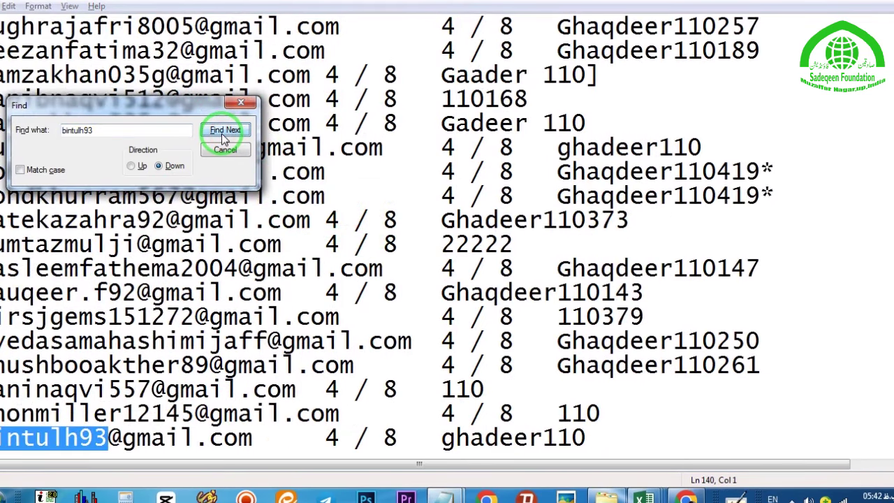
click(222, 134)
click(463, 291)
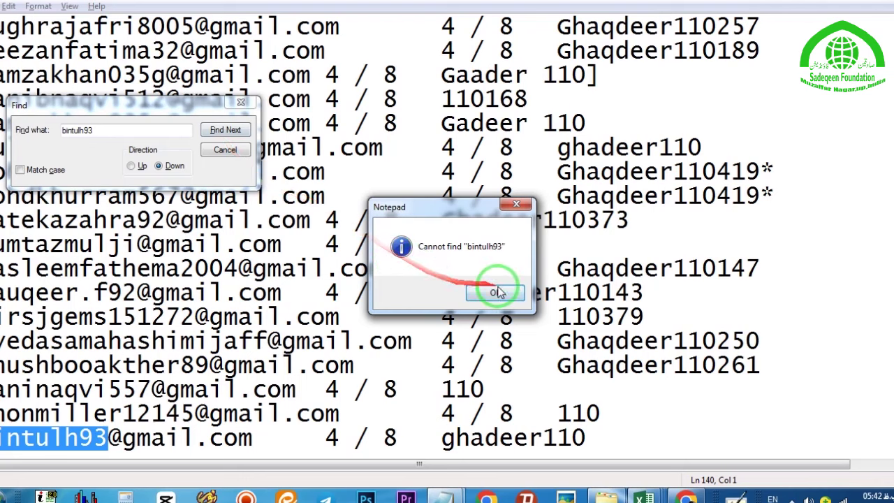
Search the list for the winner's e-mail once more from the first line, checking for duplicate occurrences
click(311, 199)
key(ctrl+Home)
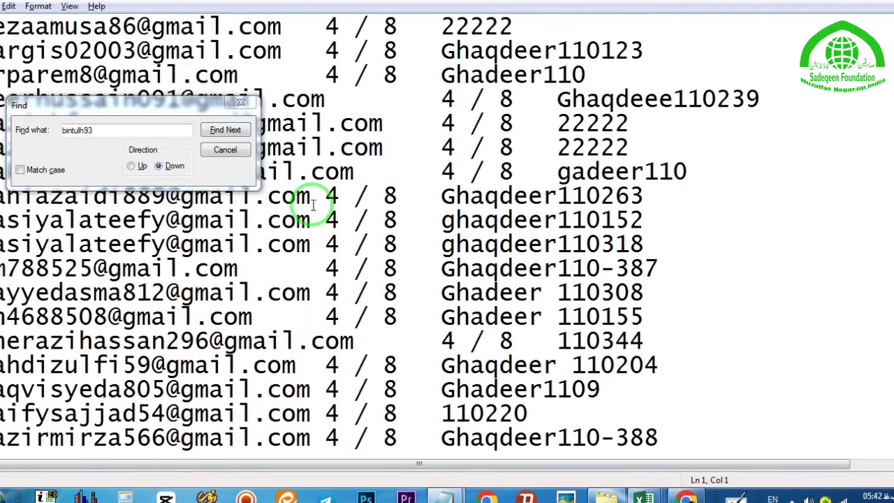
click(224, 129)
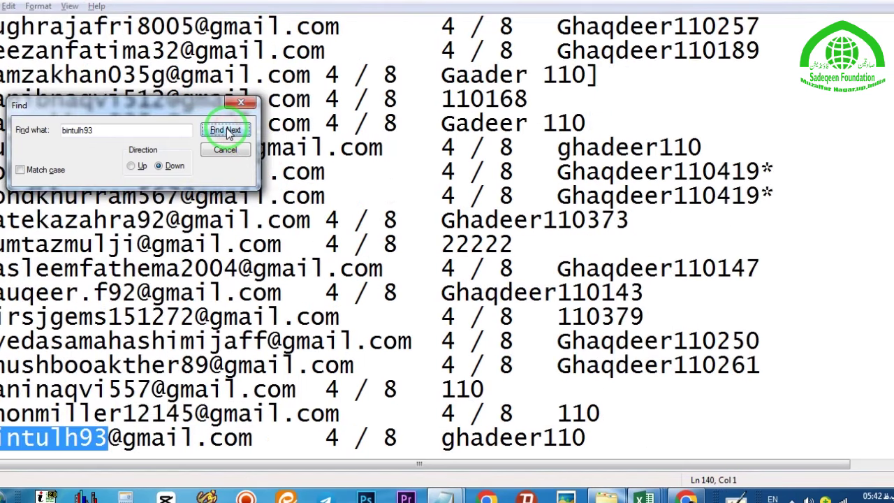
click(227, 130)
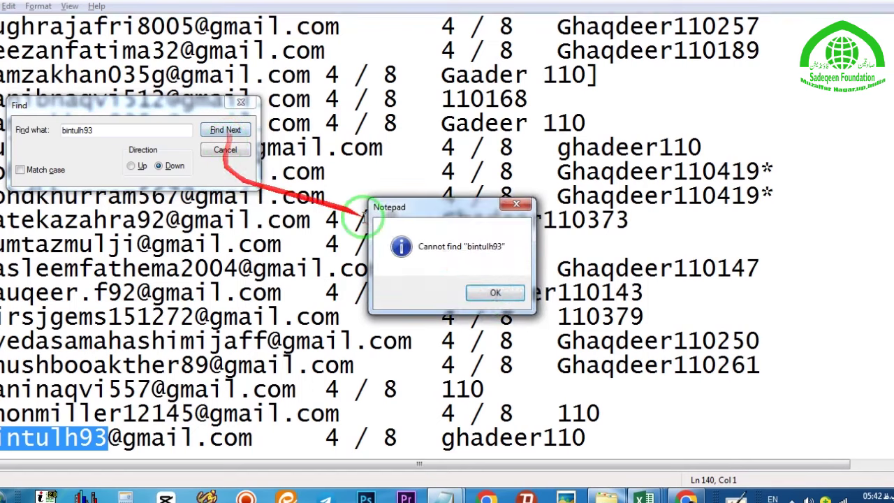
click(489, 294)
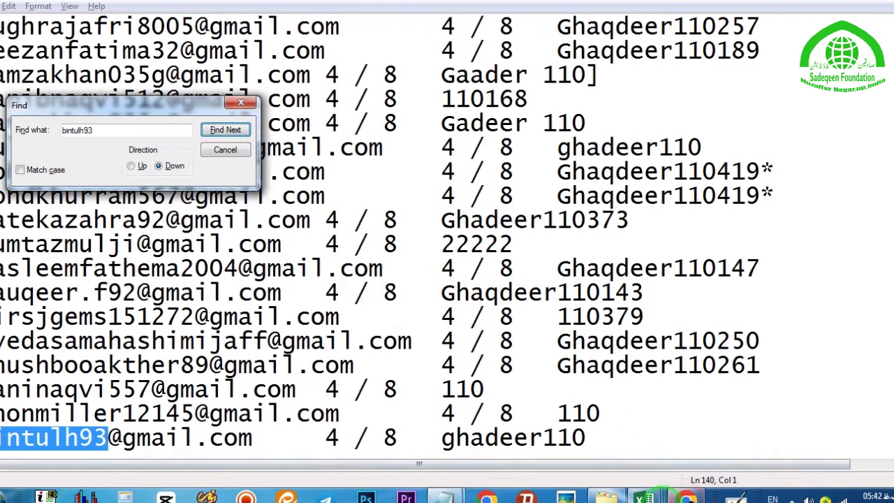
Look at the Test no-9 workbook again, return to wheelofnames.com and dismiss the winner announcement without removing the entry
mouse_move(643, 498)
mouse_move(65, 430)
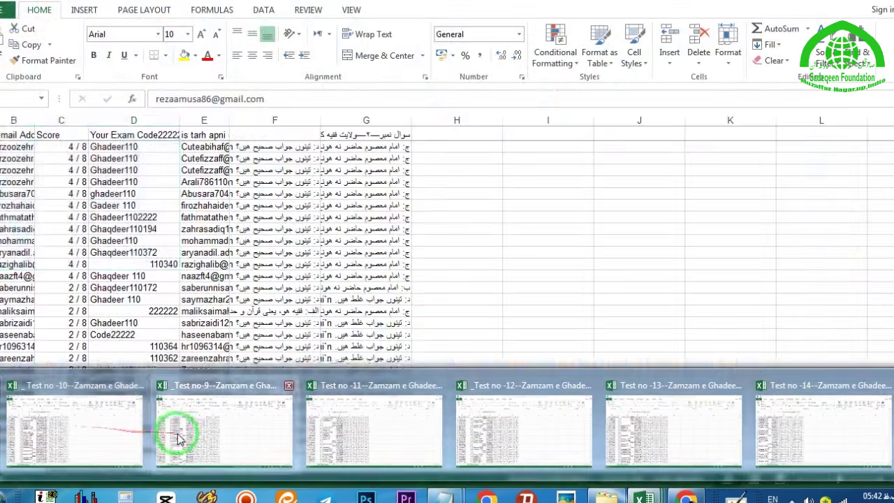
click(181, 427)
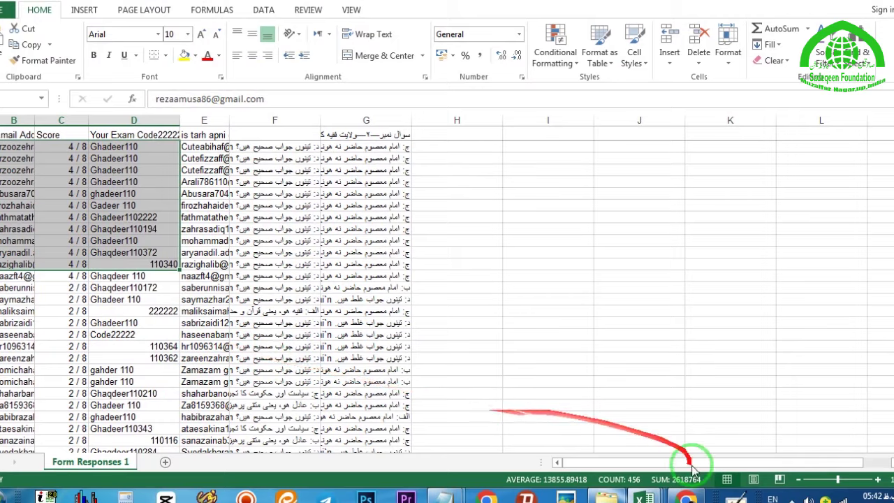
click(630, 415)
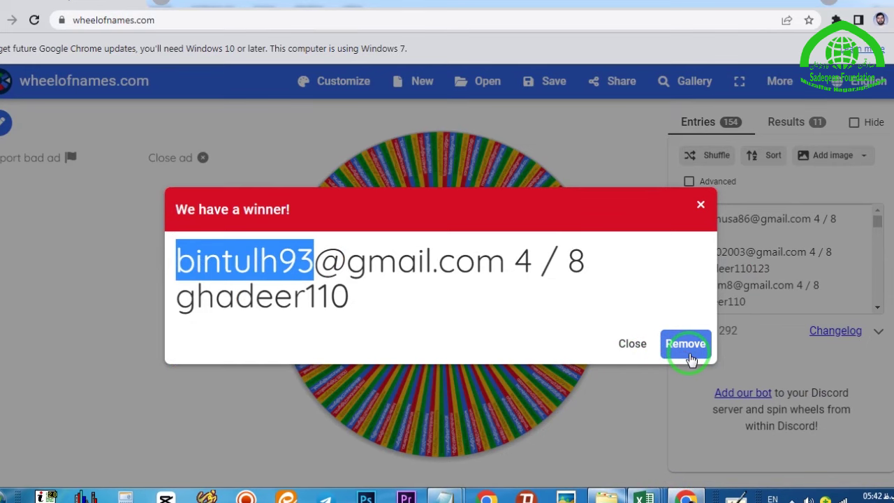
click(701, 206)
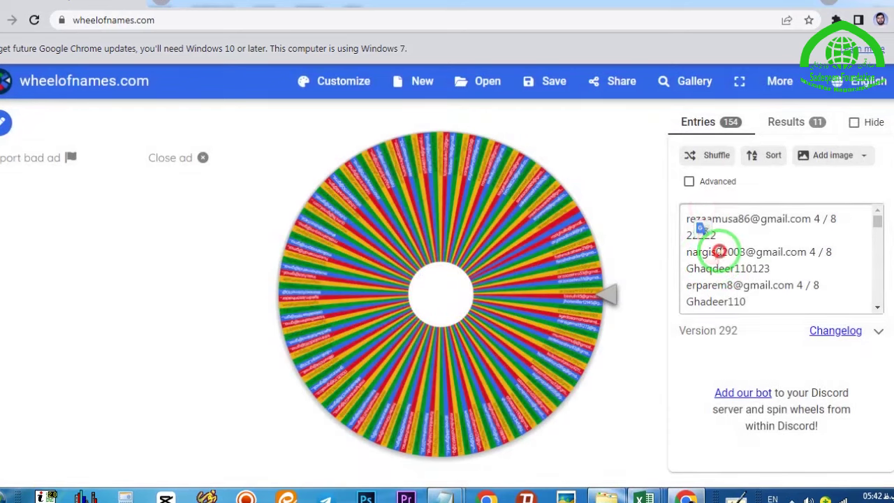
Clear all entries from the wheel, then close the Test no-9 workbook in Excel
key(ctrl+a)
key(BackSpace)
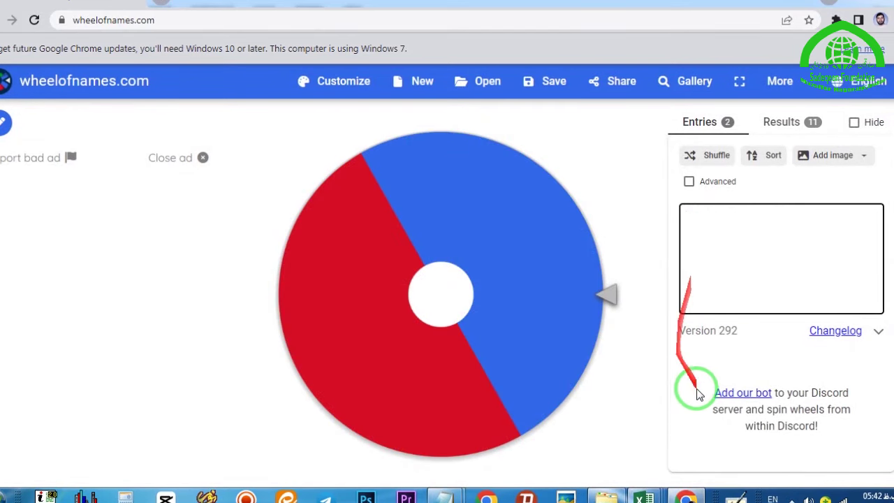
mouse_move(641, 492)
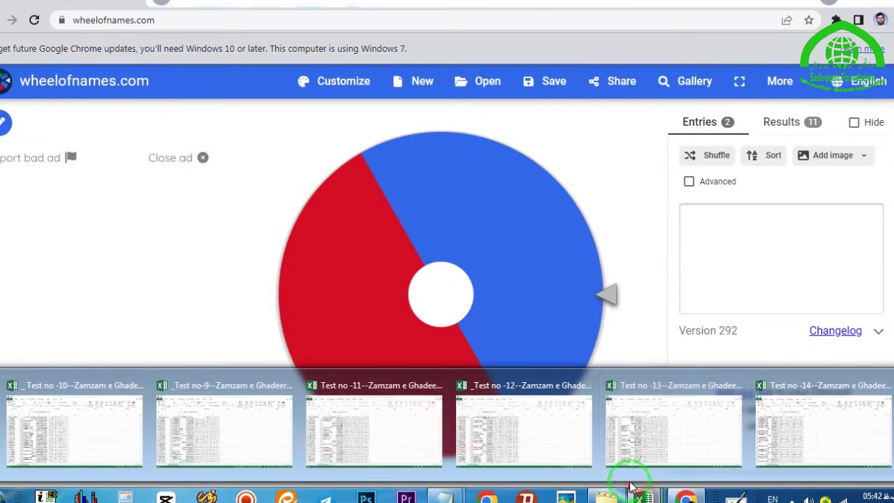
click(187, 437)
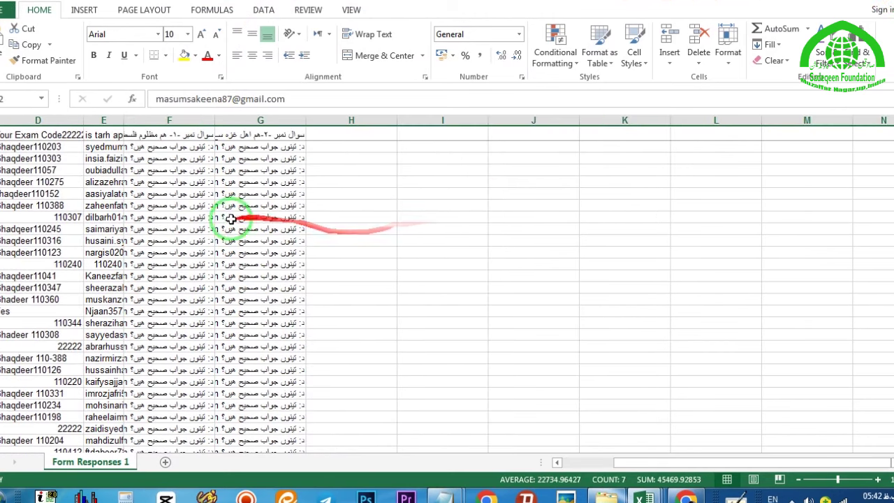
Copy the e-mail, score and exam code cells of all 4 / 8 scorers in the Test no-10 workbook
mouse_move(642, 493)
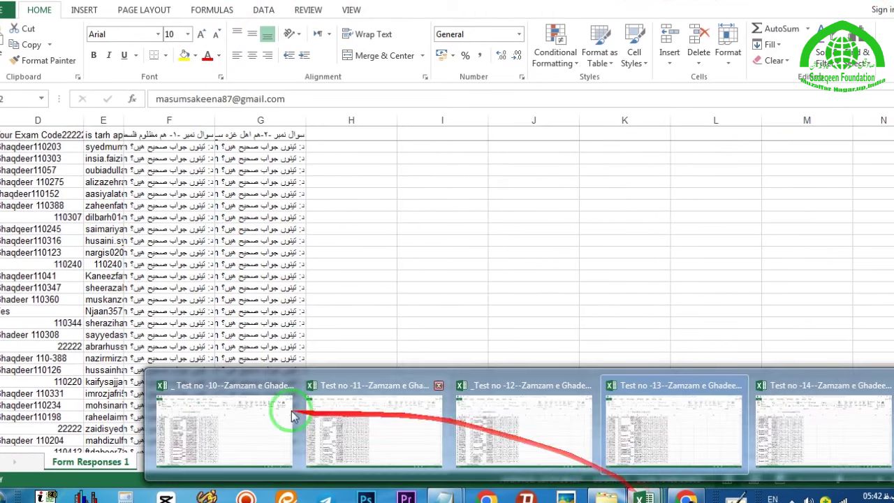
click(226, 361)
scroll(200, 235, up, 7)
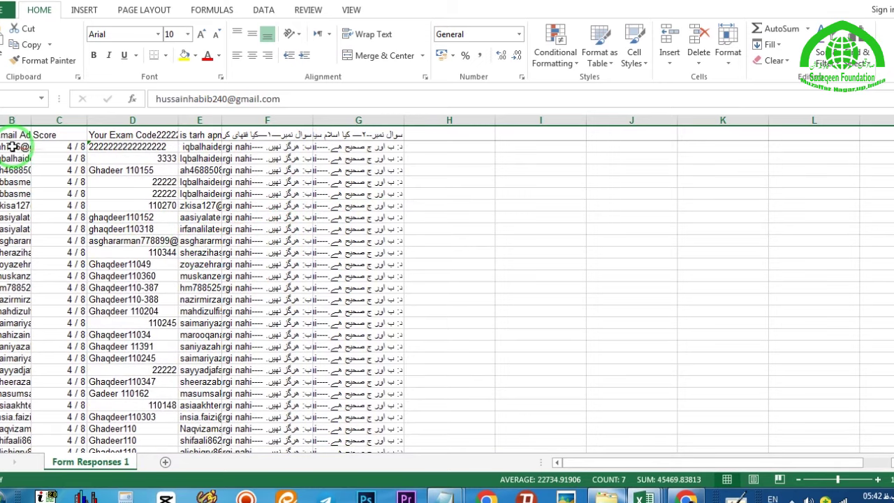
drag(6, 146, 112, 263)
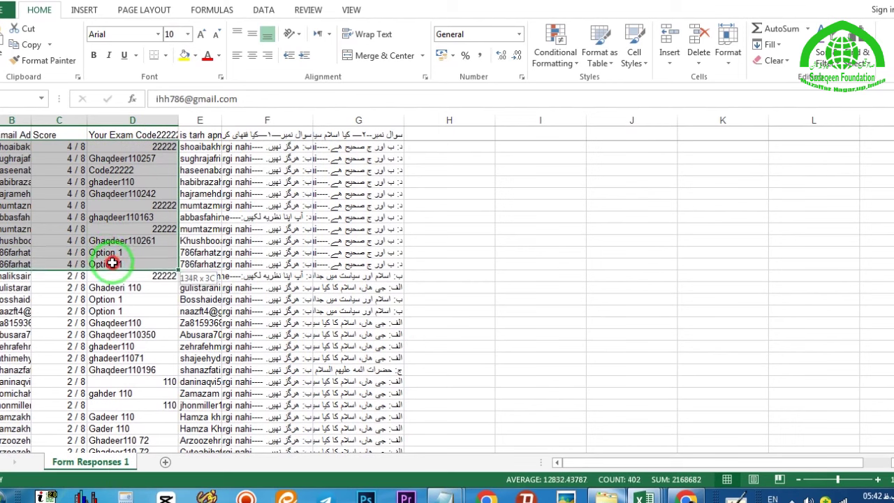
right_click(127, 189)
click(148, 212)
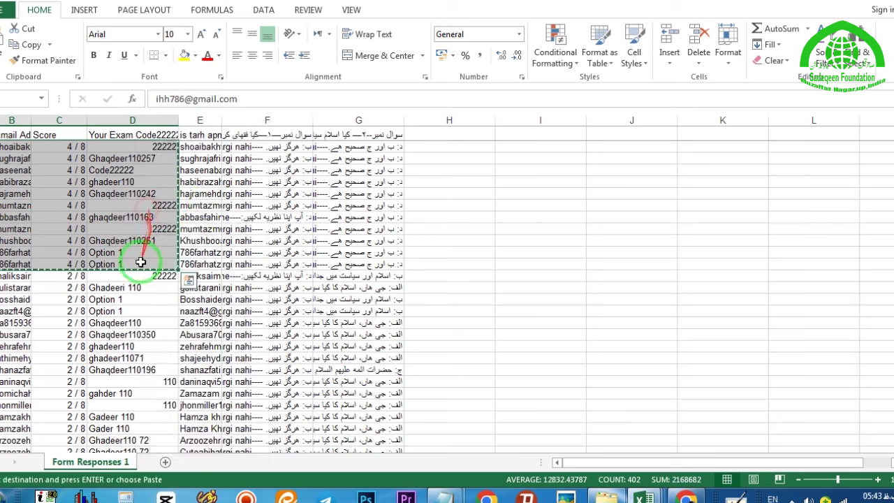
Load the copied Test no-10 entries into the empty wheel on wheelofnames.com and spin it to draw a winner
click(686, 497)
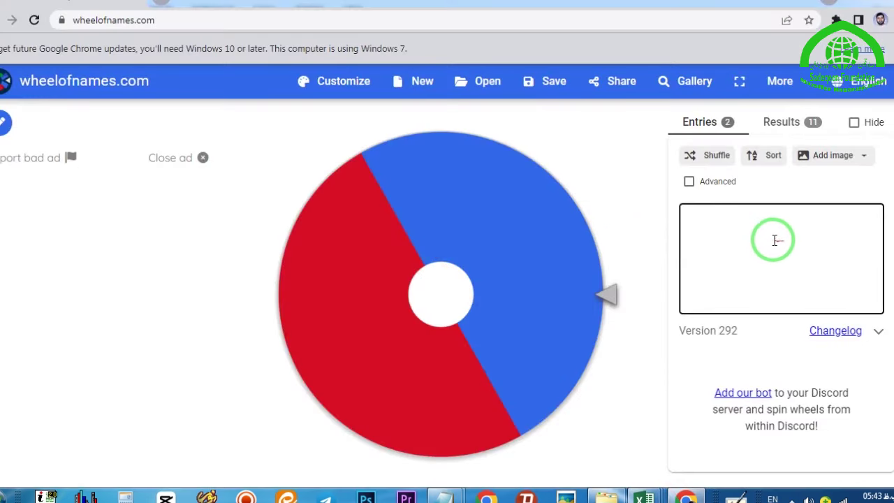
click(644, 495)
key(ctrl+v)
click(311, 415)
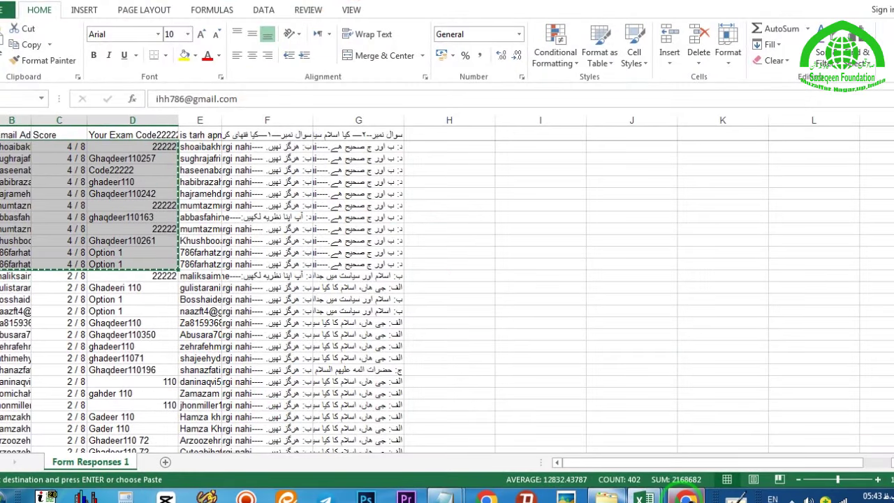
click(686, 496)
click(607, 302)
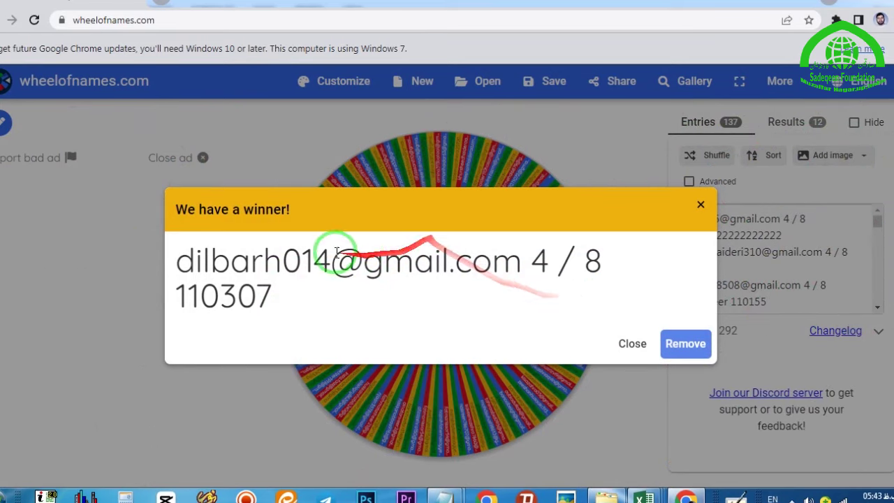
Copy the part of the winner's e-mail before the @ sign and enter it as the search text in the Untitled Notepad
drag(180, 254, 333, 261)
right_click(310, 257)
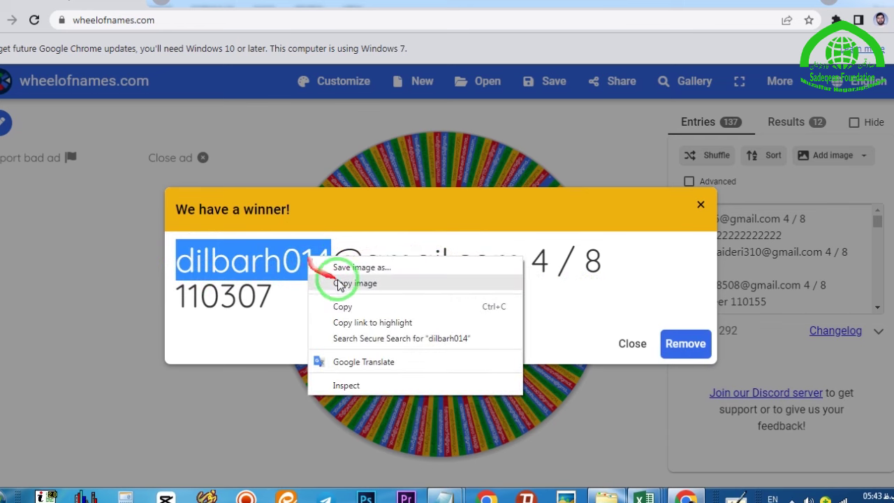
click(351, 307)
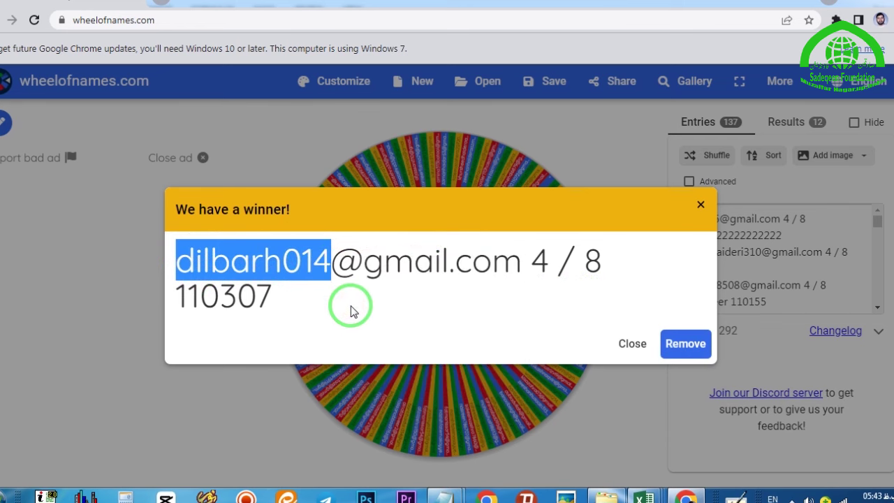
click(441, 493)
click(319, 417)
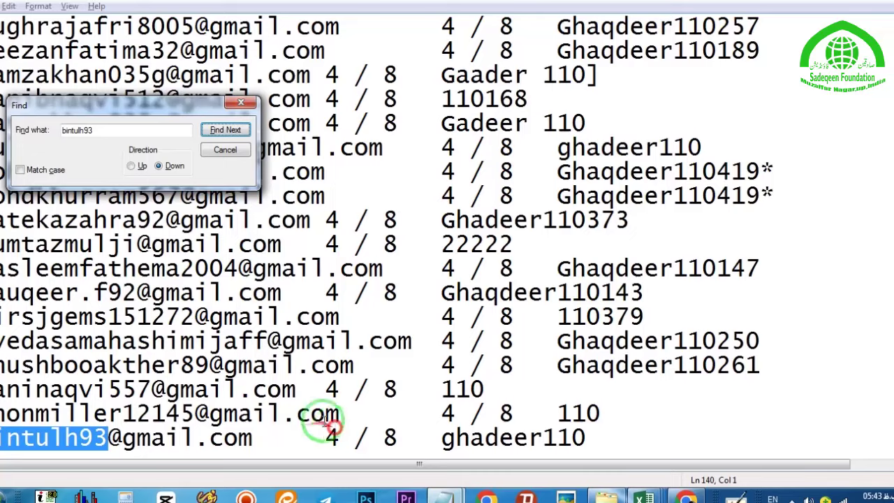
click(209, 316)
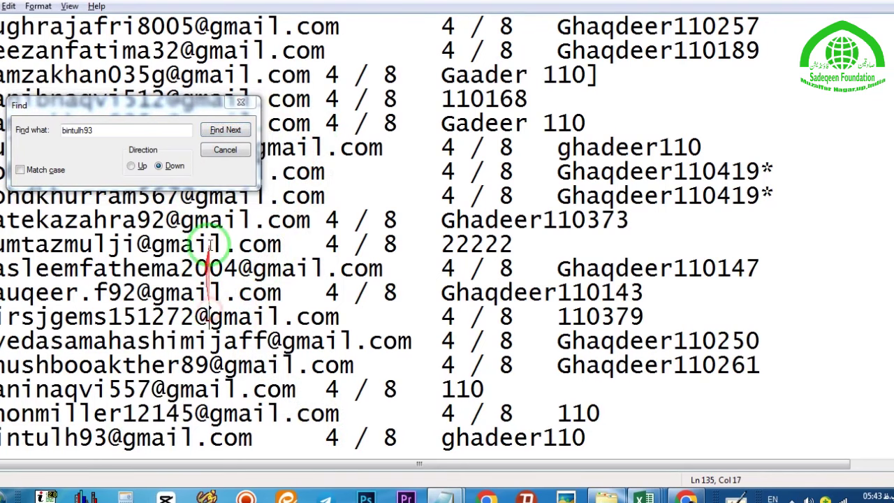
click(155, 130)
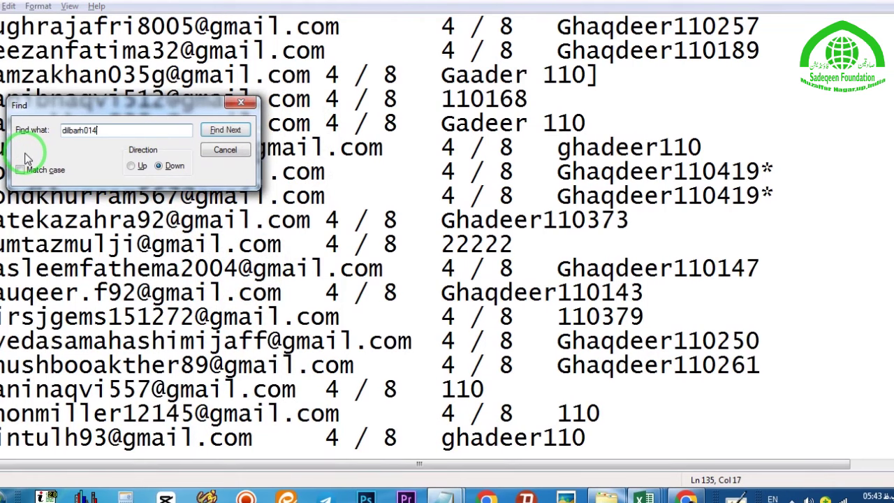
Search the existing Notepad list for the winner's e-mail and return to the list's first line
click(225, 130)
click(522, 292)
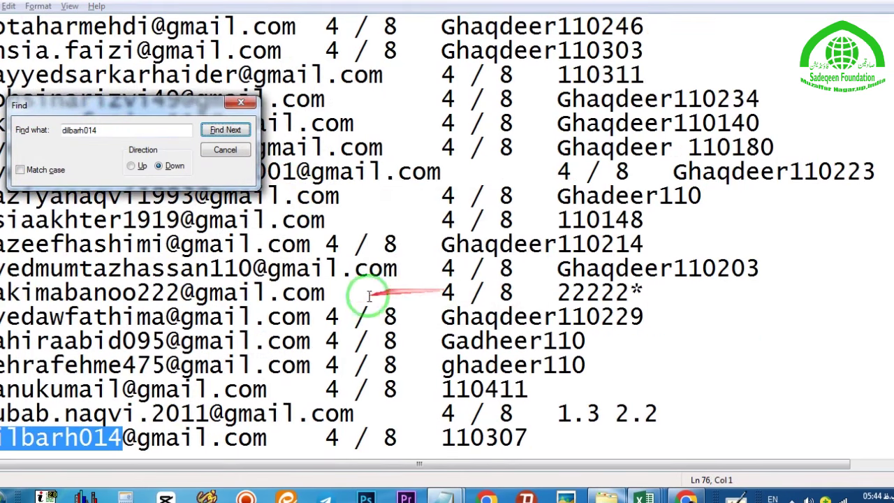
click(371, 441)
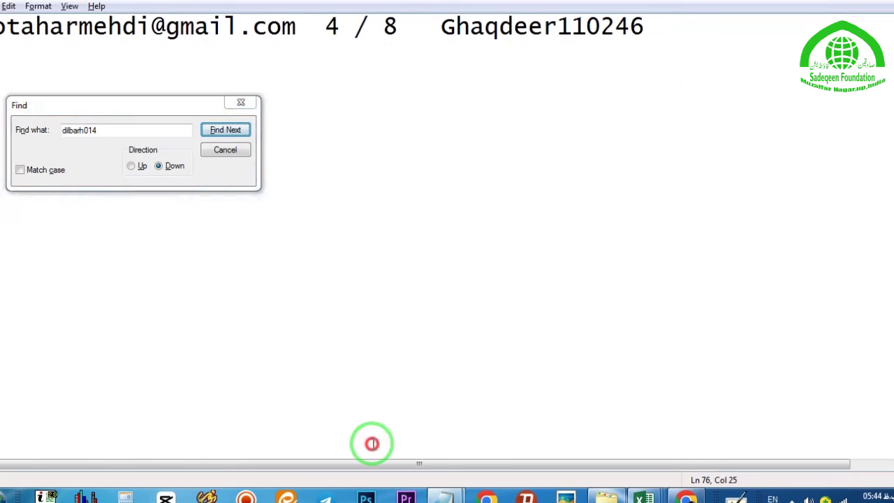
key(ctrl+Home)
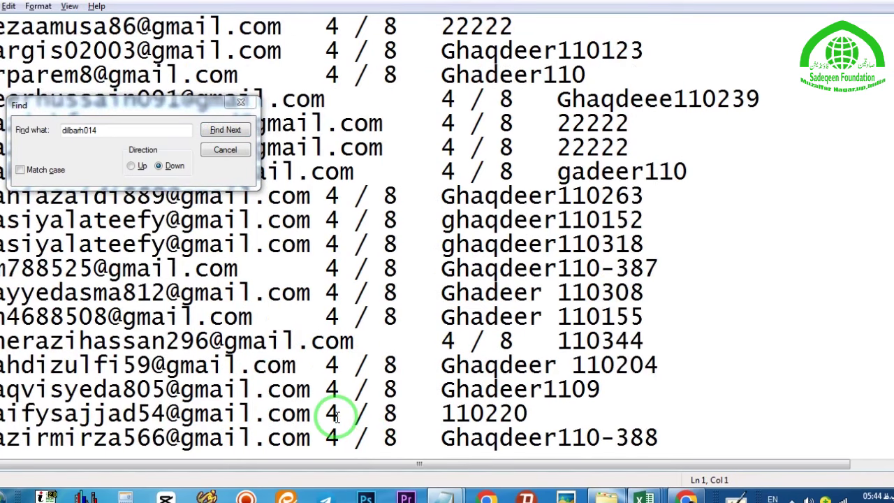
Review the selected 4 / 8 rows in the Test no-10 workbook and copy their e-mail, score and exam code cells again
mouse_move(644, 497)
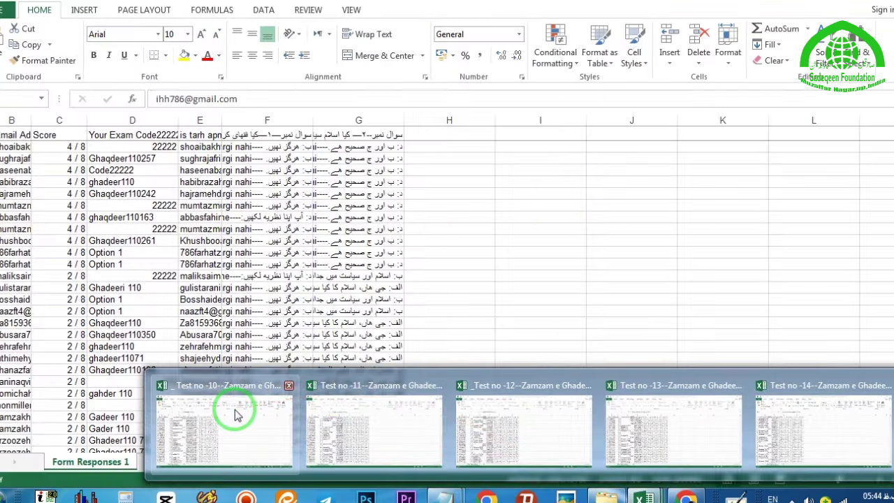
click(235, 415)
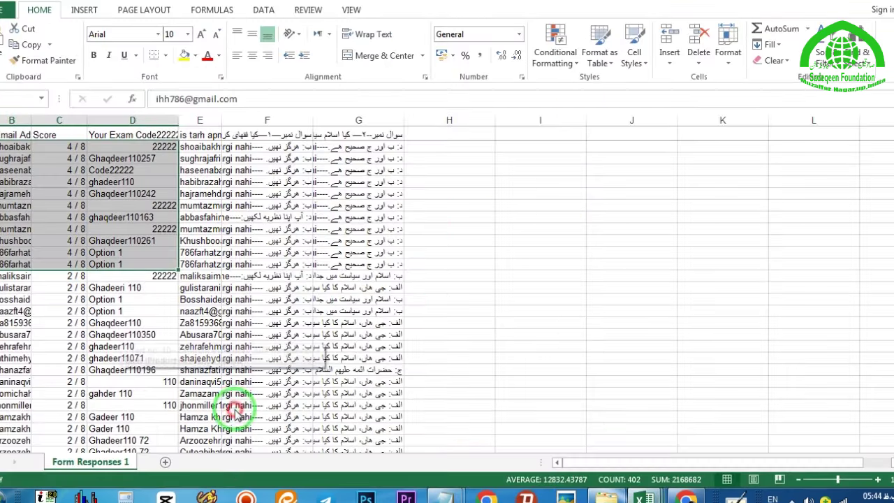
scroll(223, 366, down, 5)
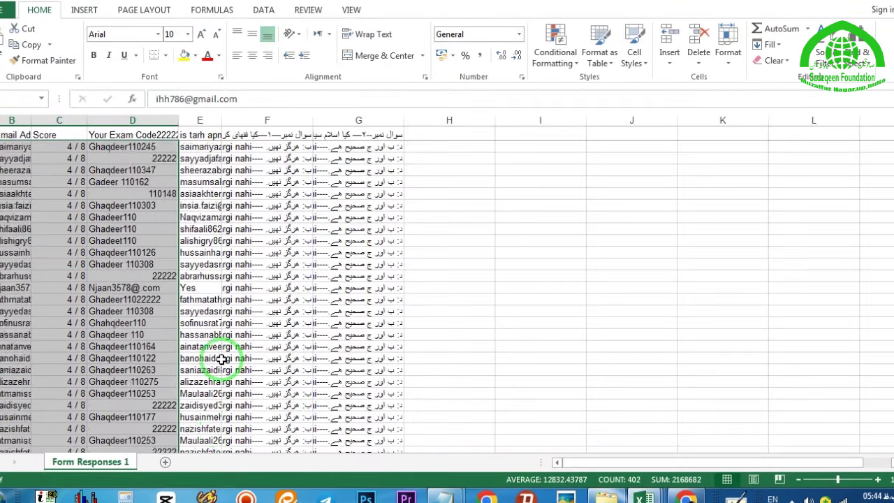
scroll(221, 358, down, 5)
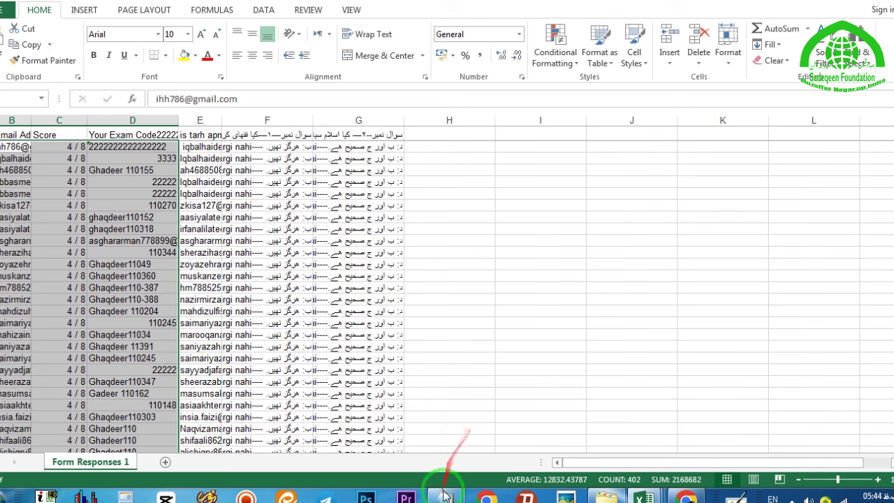
right_click(127, 237)
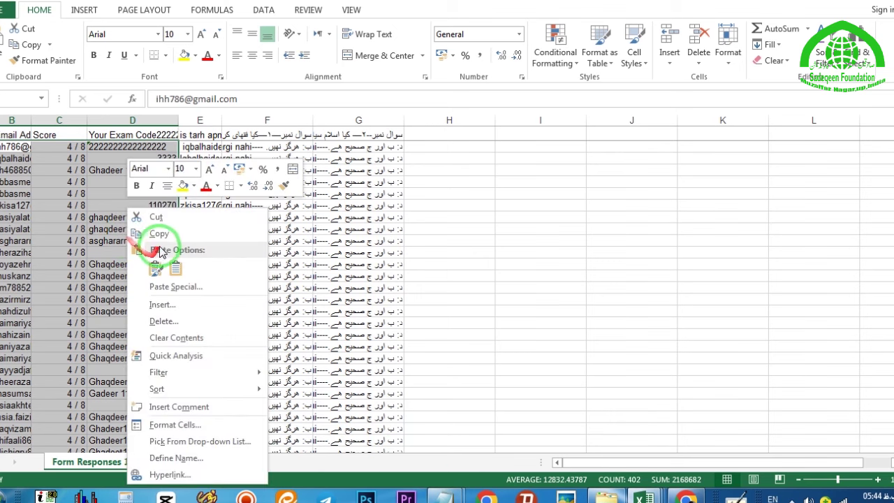
click(157, 234)
Replace the whole list in the Untitled Notepad with the copied Test no-10 rows
mouse_move(442, 496)
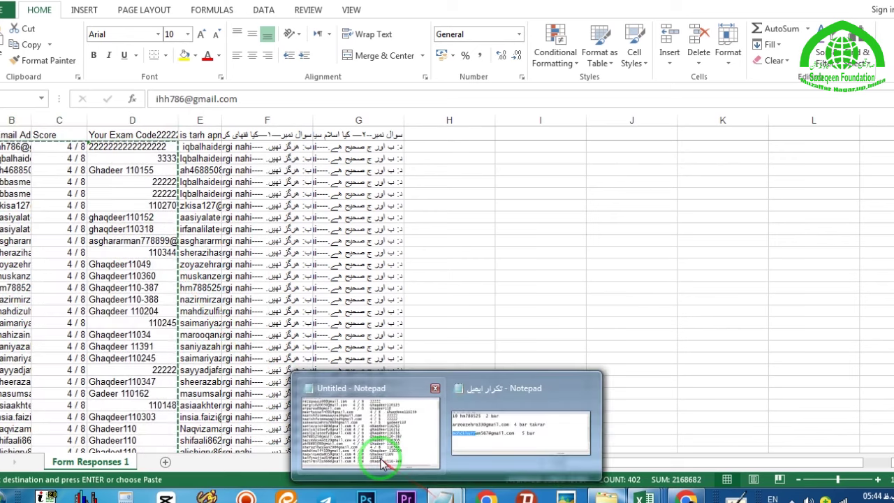
click(383, 465)
key(ctrl+a)
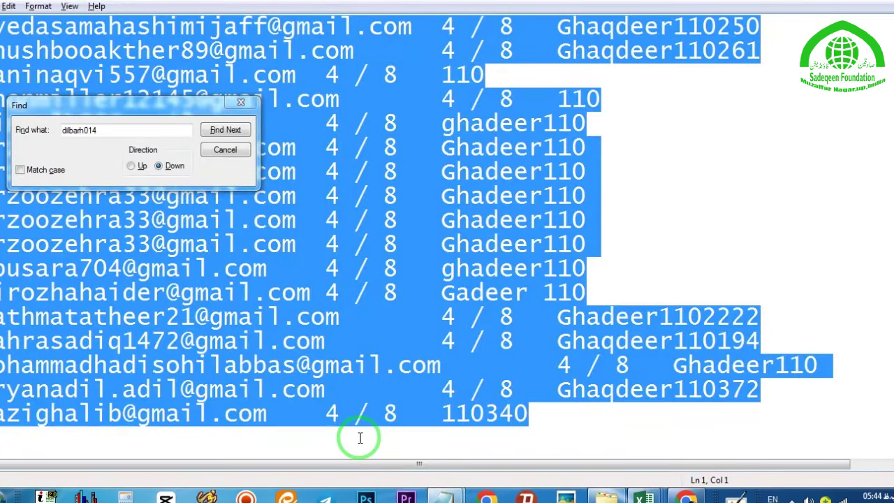
key(Delete)
key(ctrl+v)
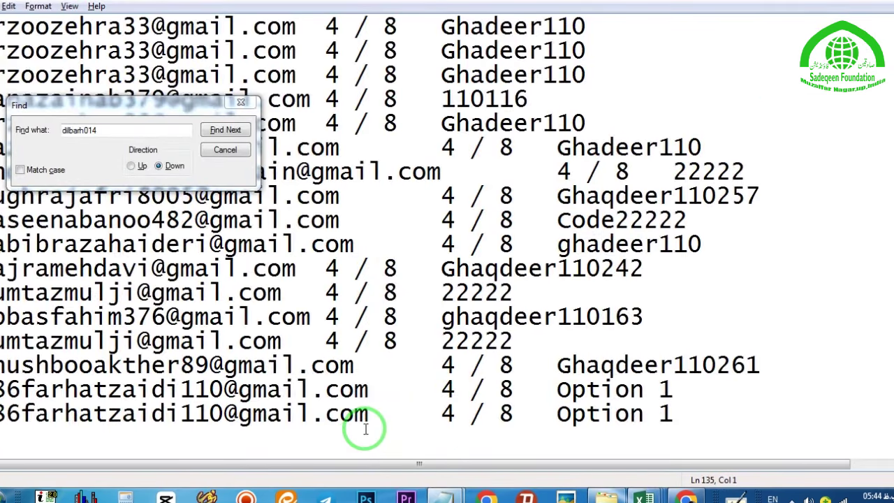
Search the Test no-10 list from its first line for the winner's e-mail, checking for duplicate occurrences
key(ctrl+Home)
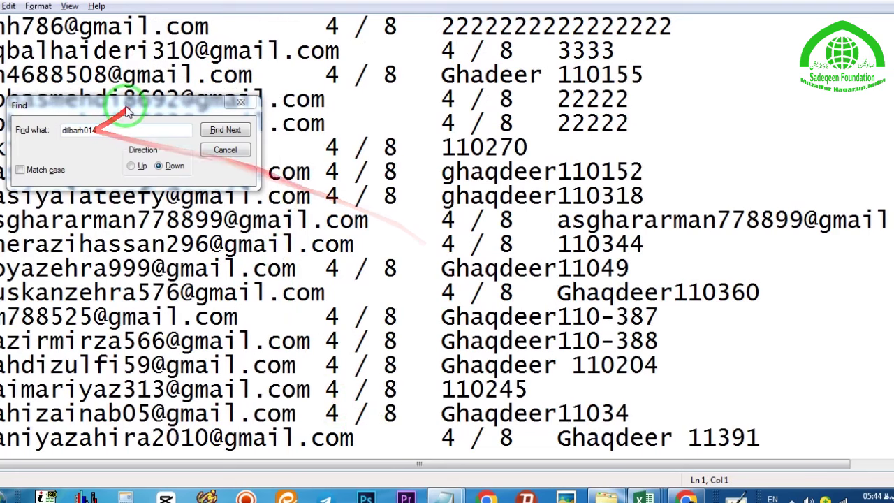
click(227, 131)
click(230, 135)
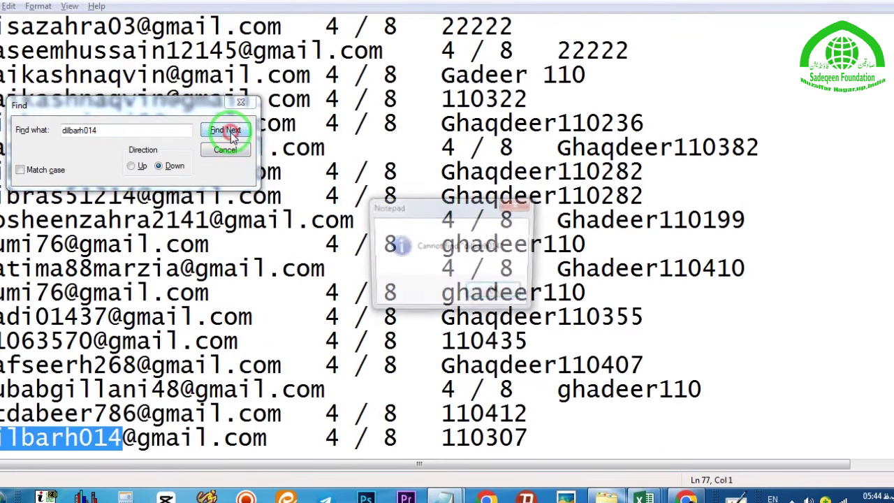
click(496, 291)
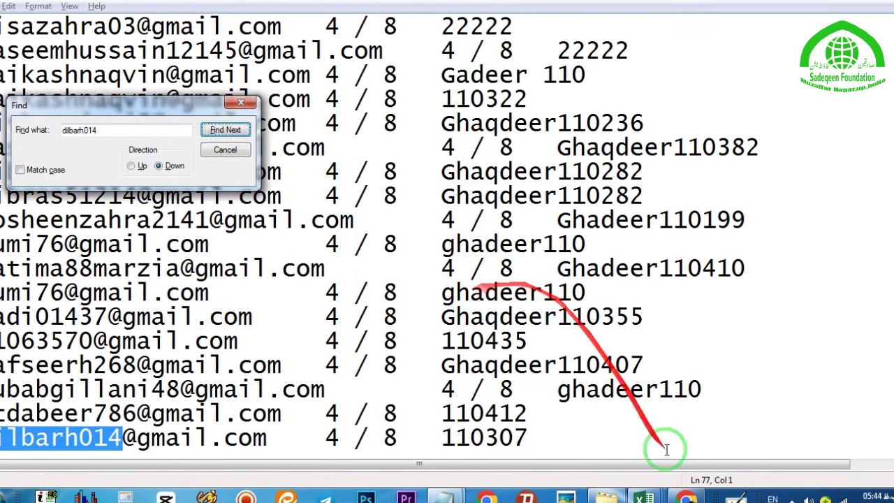
Close the Test no-10 workbook without keeping the copied data on the clipboard
mouse_move(643, 494)
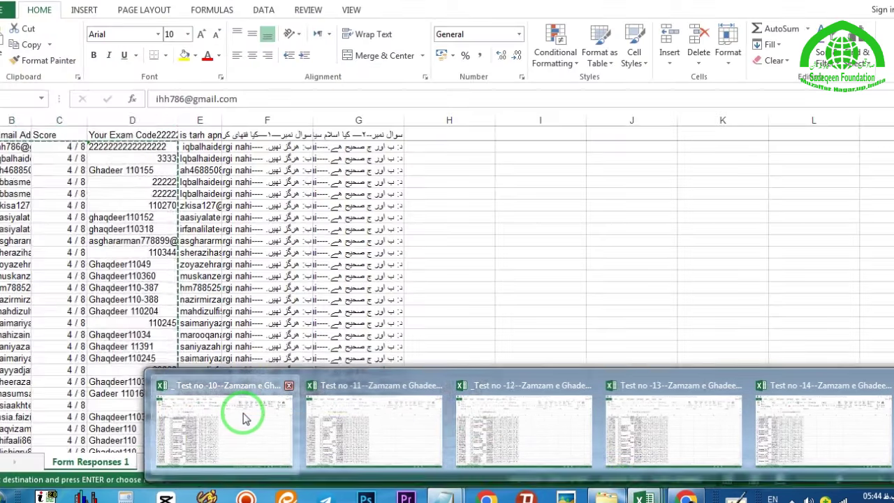
click(244, 411)
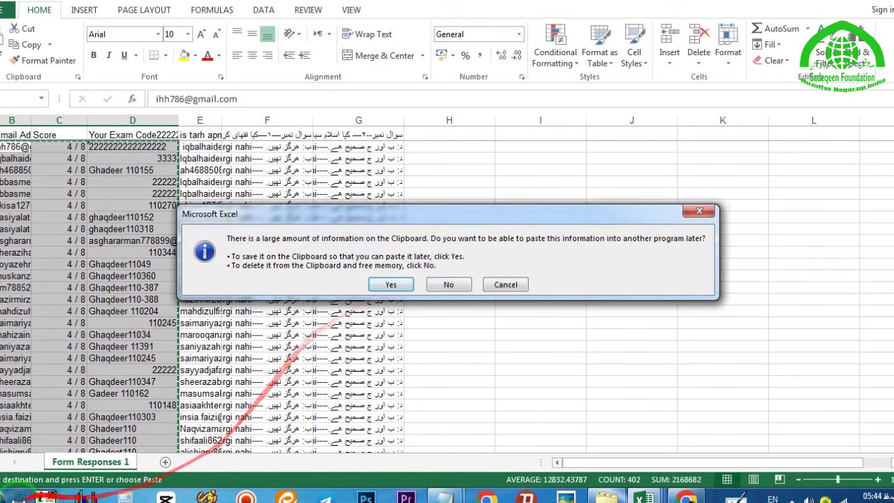
click(441, 286)
Return to wheelofnames.com, dismiss the winner announcement without removing the entry, and clear all entries from the wheel
click(685, 496)
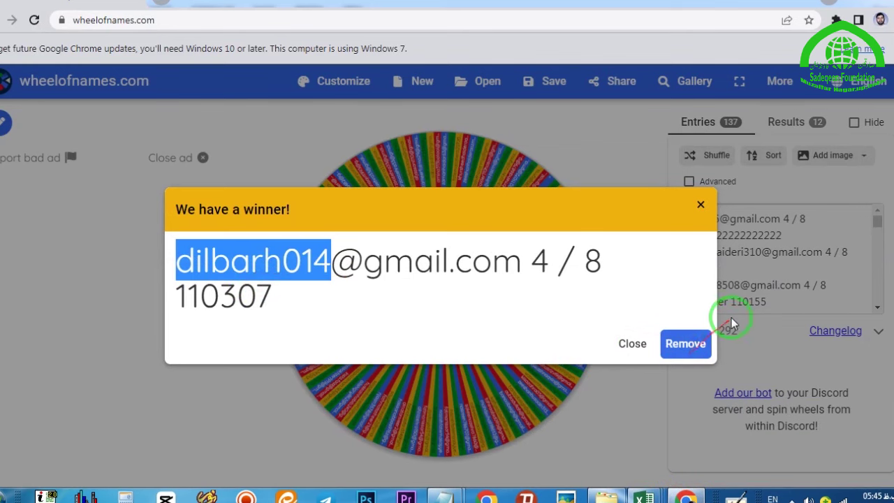
click(701, 204)
click(744, 239)
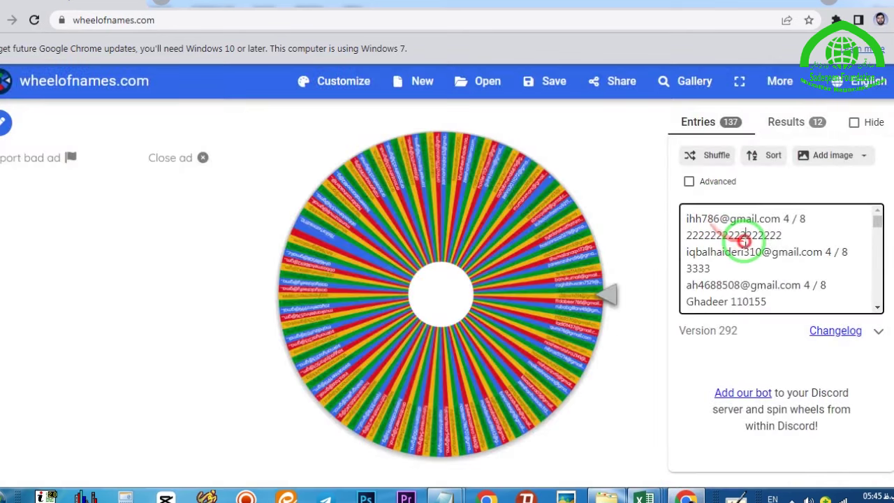
key(ctrl+a)
key(Delete)
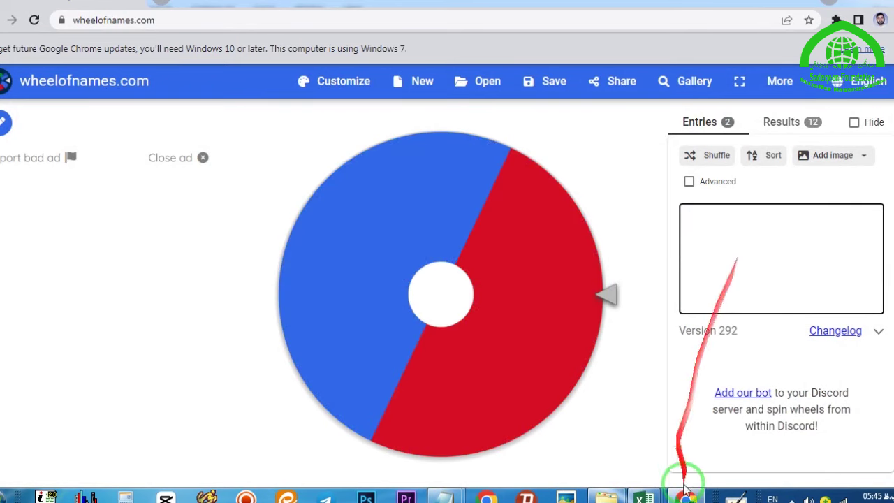
In the Test no-11 workbook, copy the e-mail, score and exam code cells of all entrants scoring 4 / 4
mouse_move(644, 497)
click(373, 423)
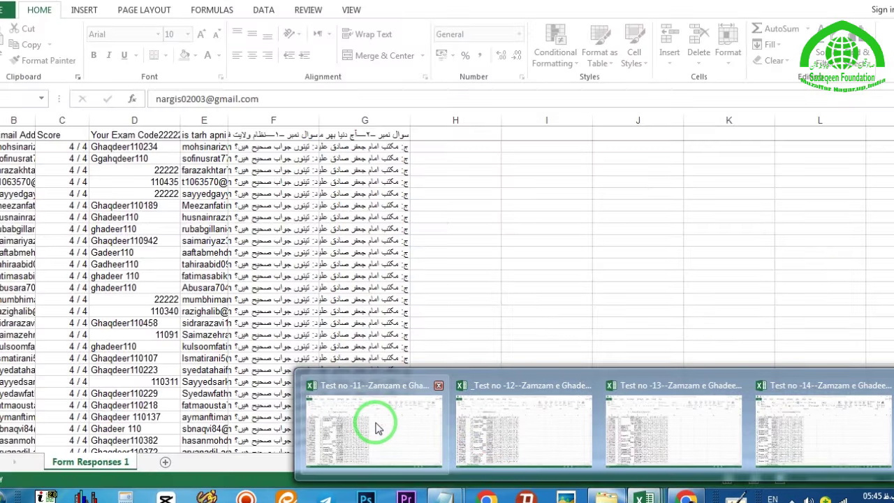
scroll(79, 142, up, 15)
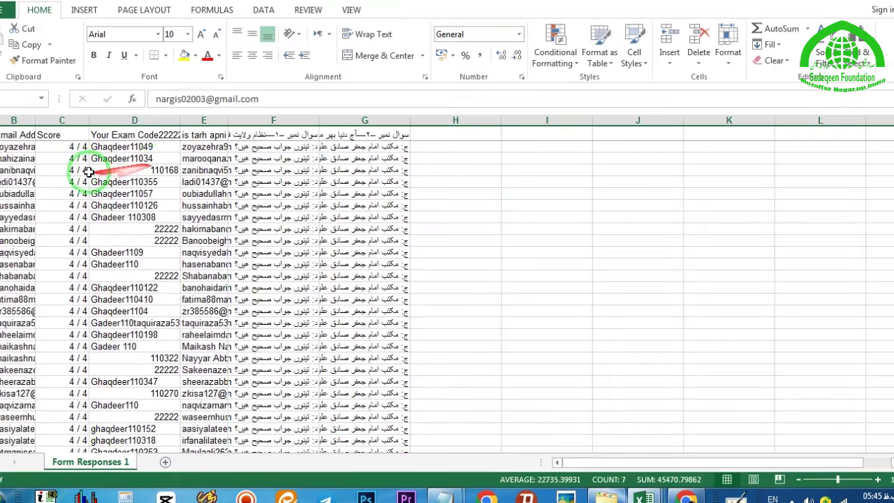
drag(3, 148, 112, 381)
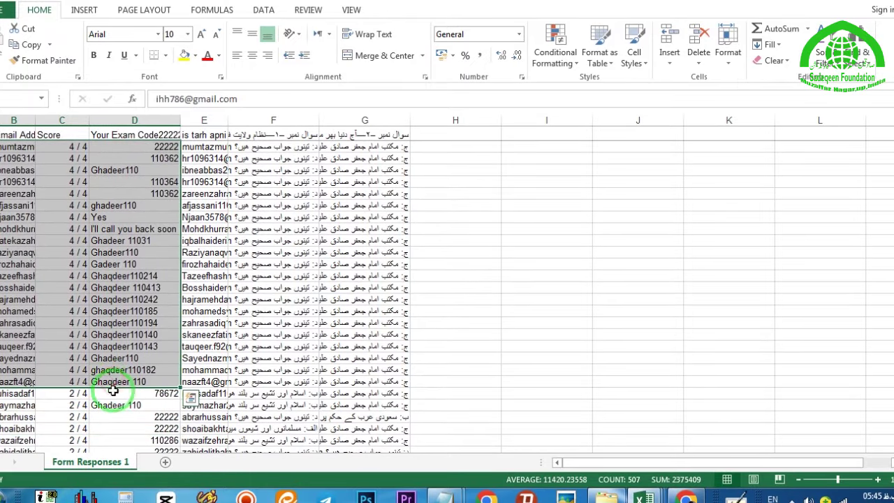
right_click(100, 209)
click(127, 235)
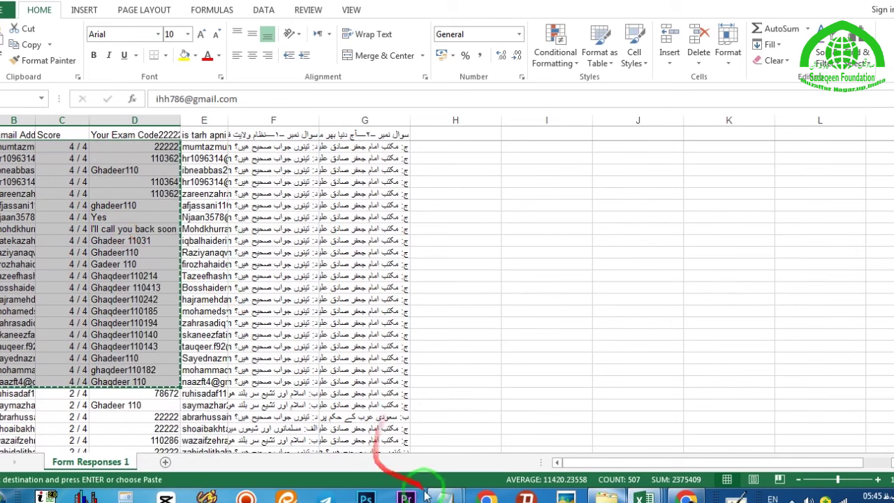
Replace the whole list in the Untitled Notepad with the copied Test no-11 rows
mouse_move(445, 496)
click(334, 451)
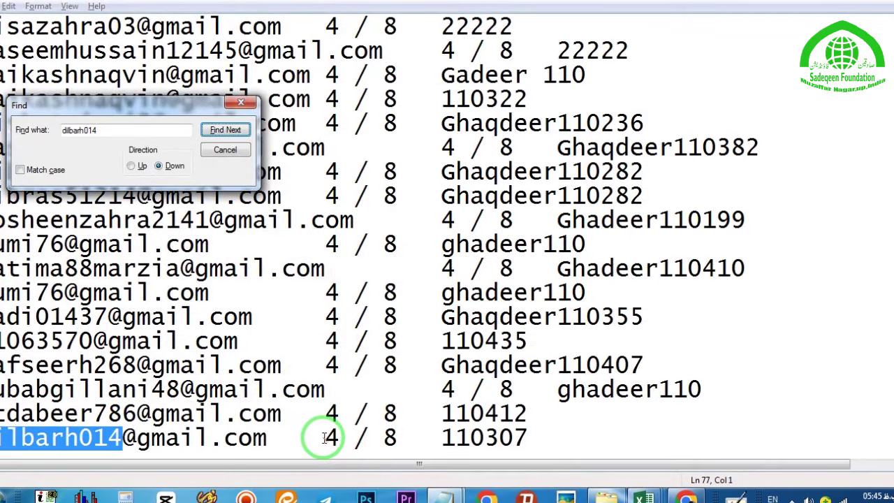
click(241, 329)
key(ctrl+a)
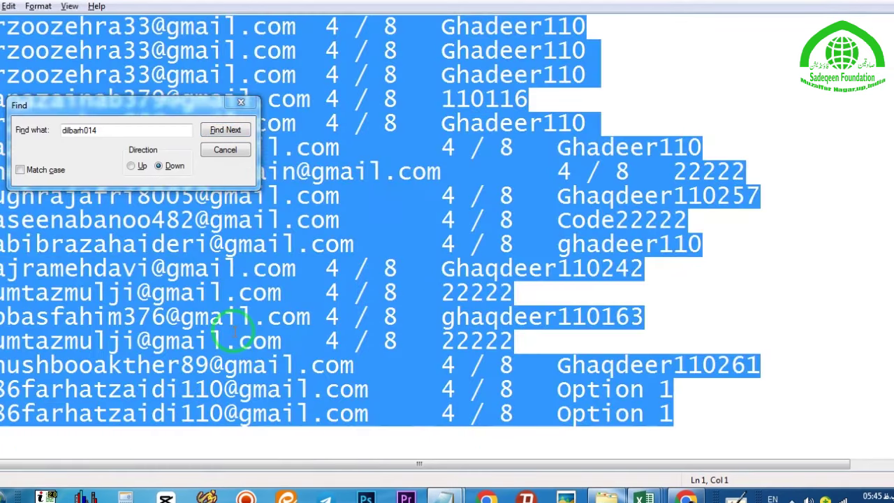
key(Delete)
key(ctrl+v)
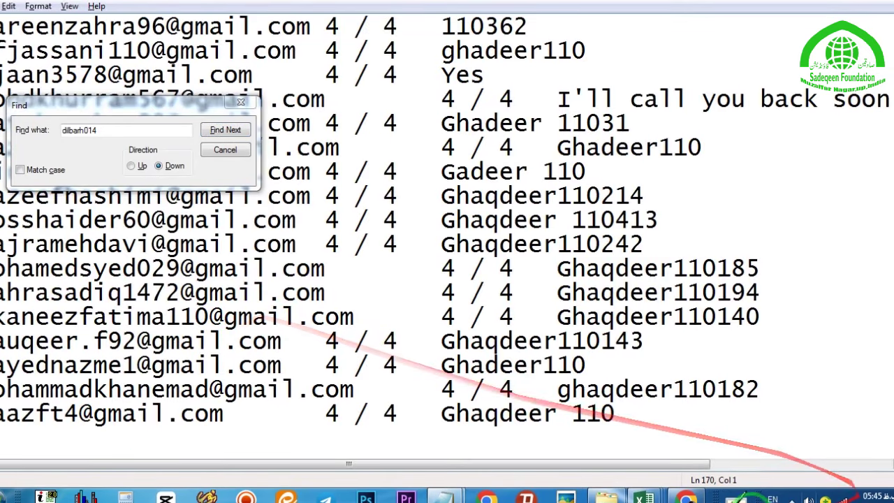
Switch to wheelofnames.com, paste the Test no-11 rows as wheel entries and spin the wheel
click(686, 497)
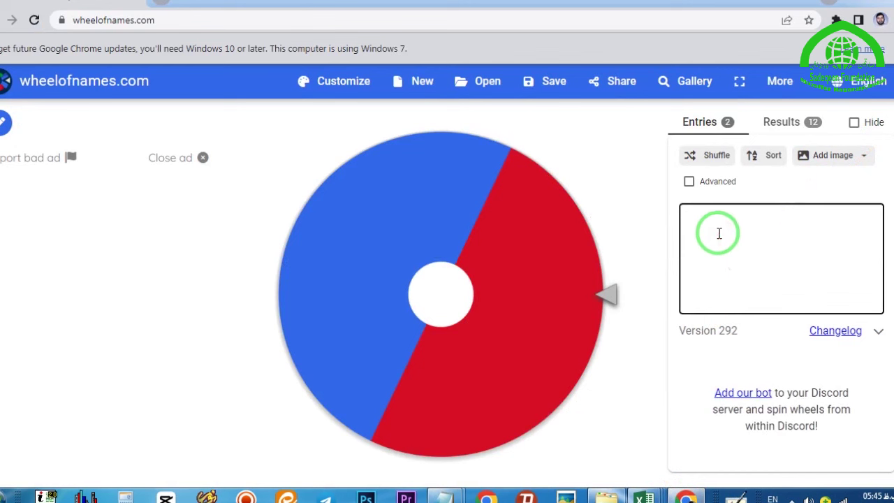
key(ctrl+v)
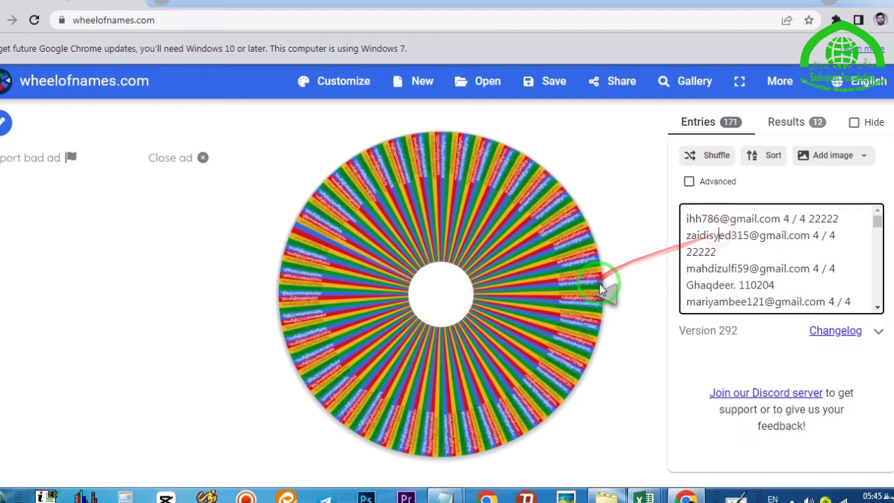
click(602, 289)
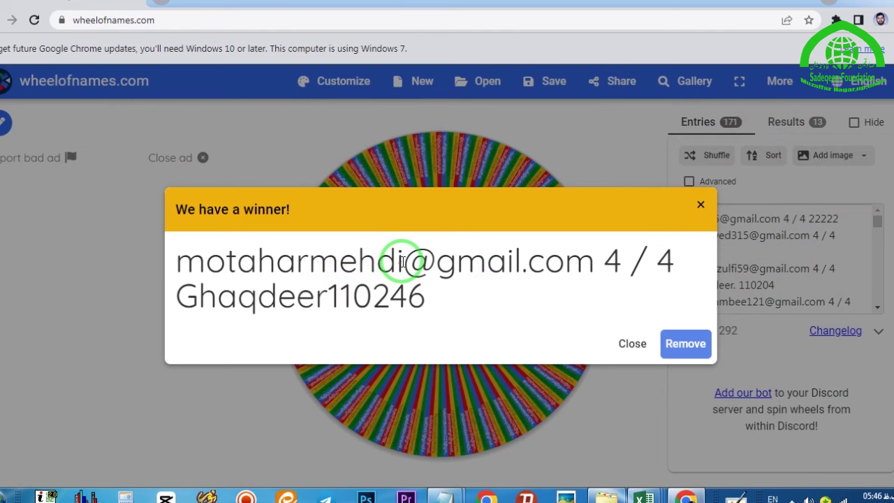
Copy the part of the winner's e-mail before the @ from the announcement and switch to the Untitled Notepad
drag(403, 262, 200, 262)
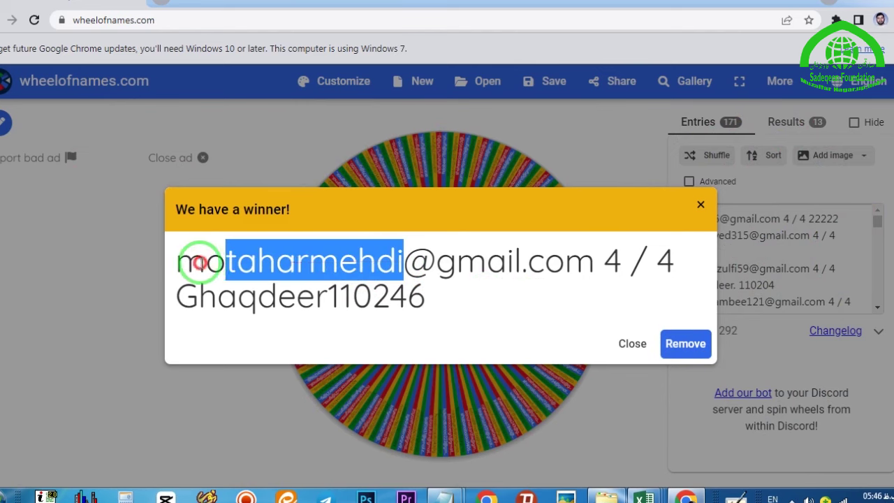
right_click(250, 256)
click(286, 271)
mouse_move(427, 484)
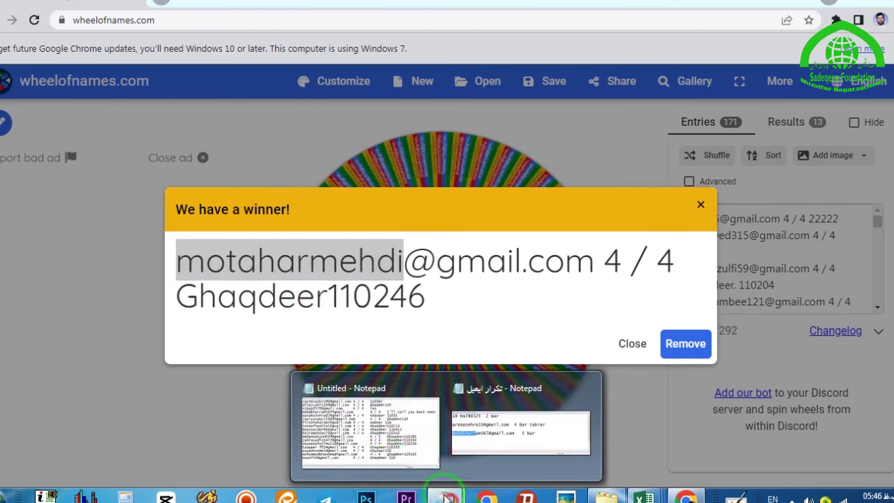
click(381, 454)
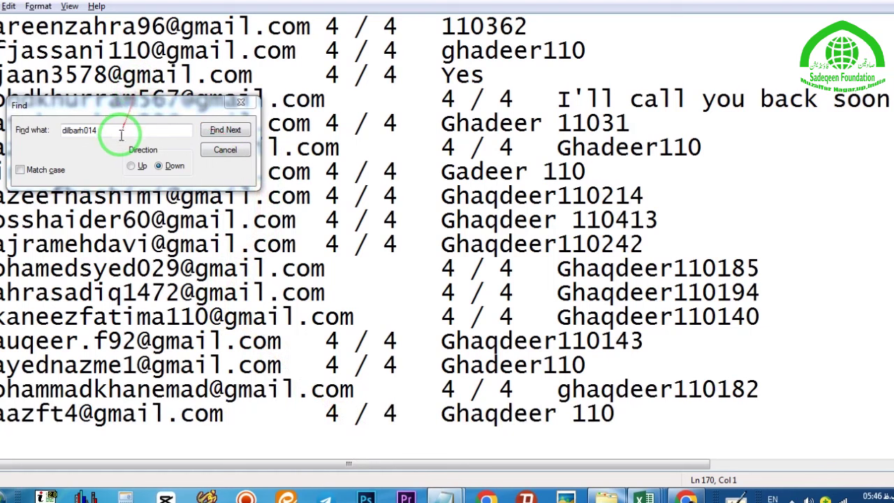
Search the Test no-11 list for the winner's e-mail, repeating from an earlier line to check for duplicate occurrences
click(120, 134)
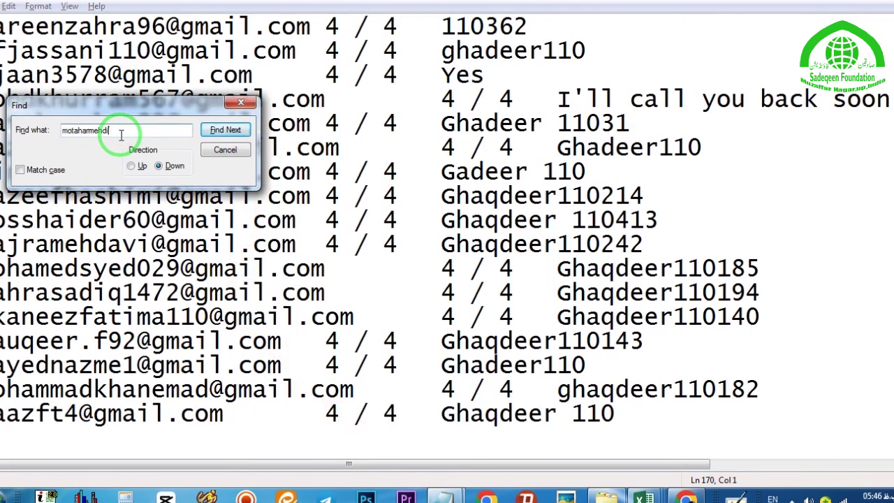
key(Return)
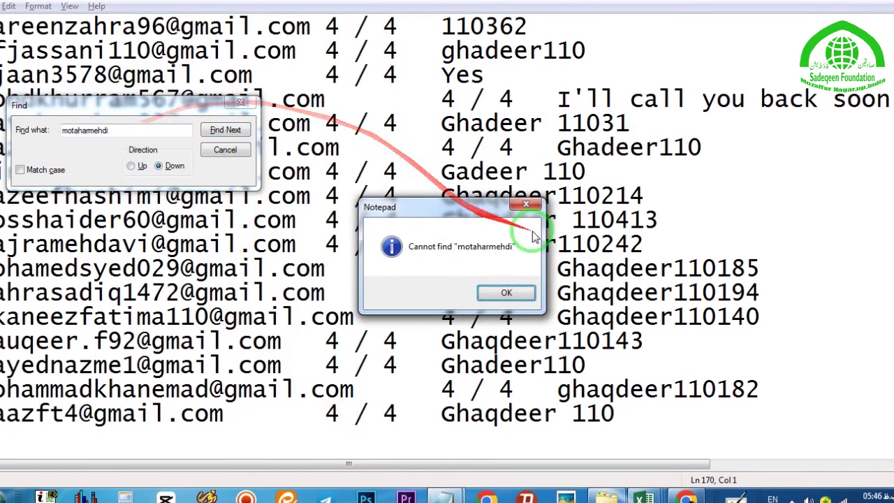
click(502, 290)
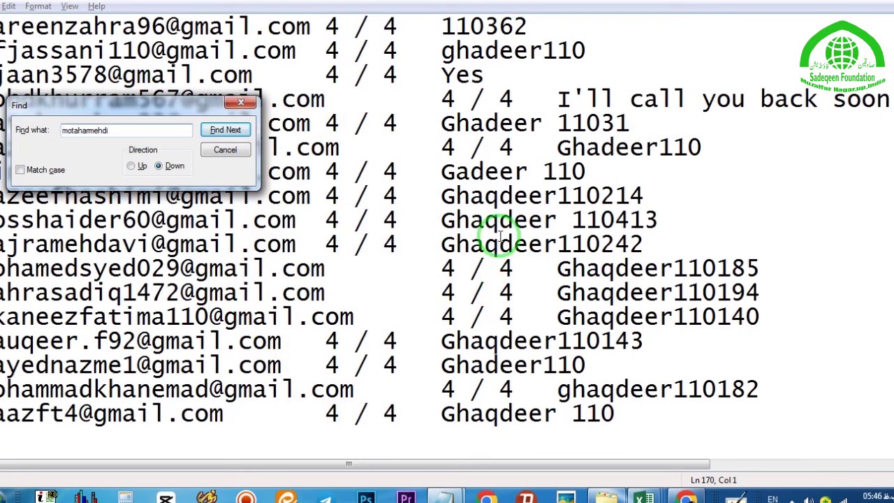
click(656, 245)
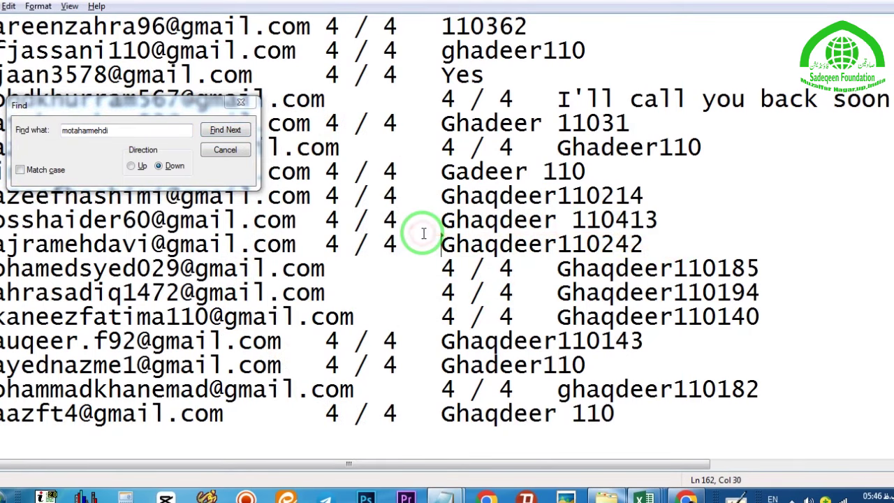
scroll(424, 233, down, 10)
click(217, 130)
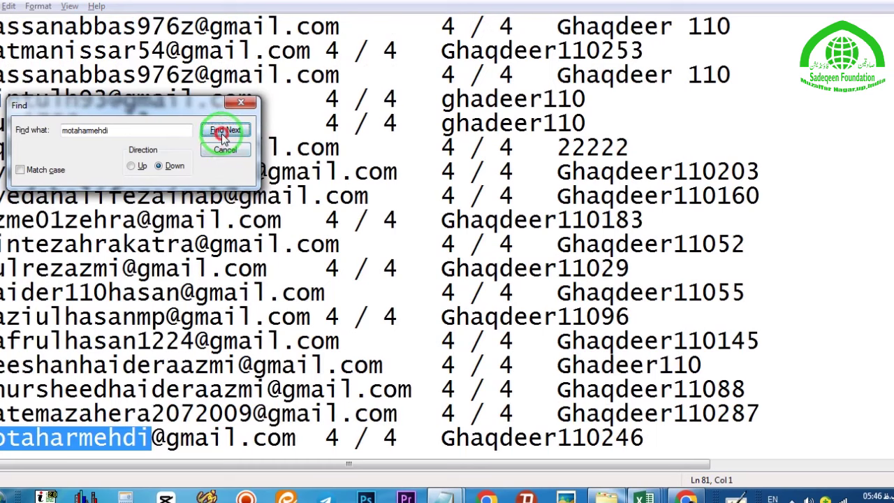
click(223, 133)
click(508, 292)
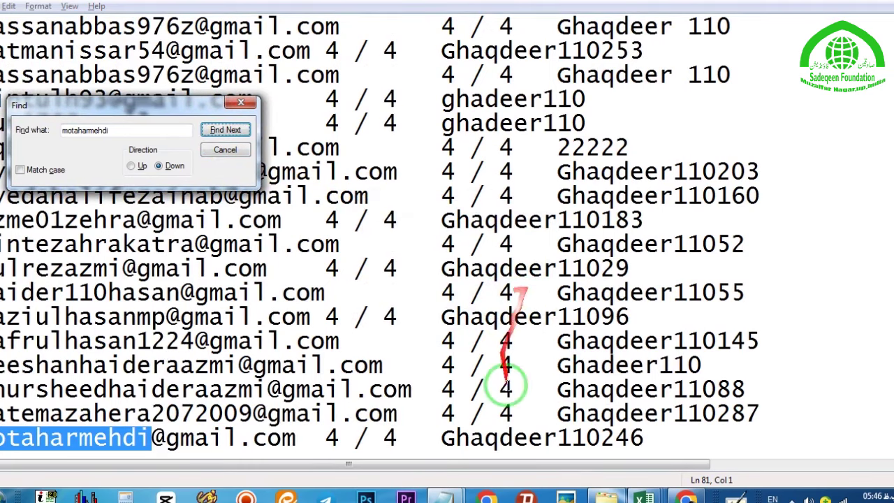
Bring up the Test no-11 workbook and close it
mouse_move(644, 497)
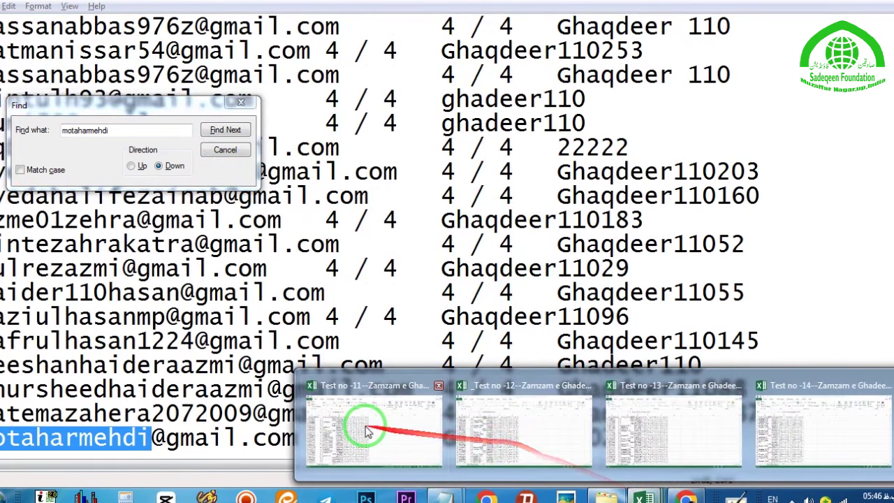
click(365, 426)
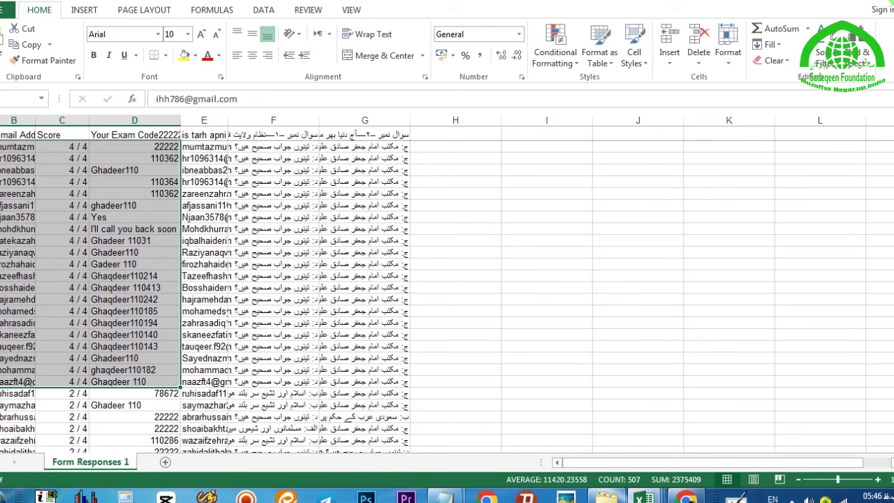
Return to wheelofnames.com, dismiss the Test no-11 winner announcement without removing the entry, and clear all wheel entries
click(684, 497)
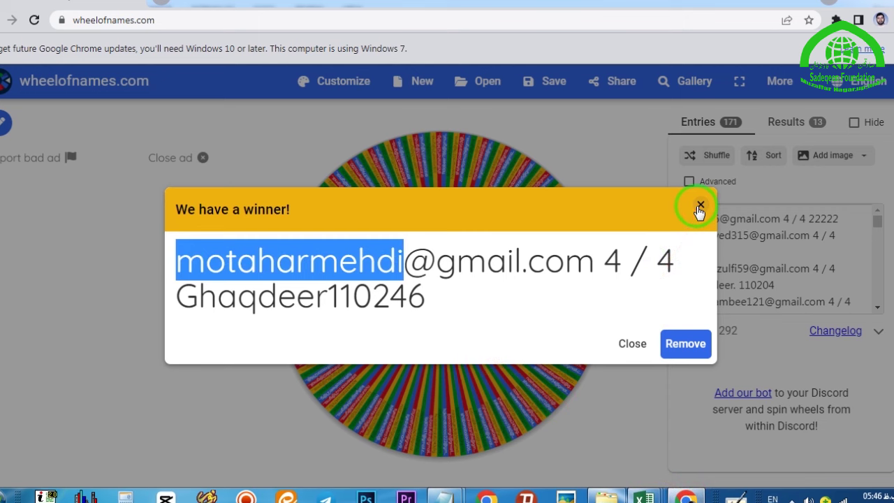
click(700, 208)
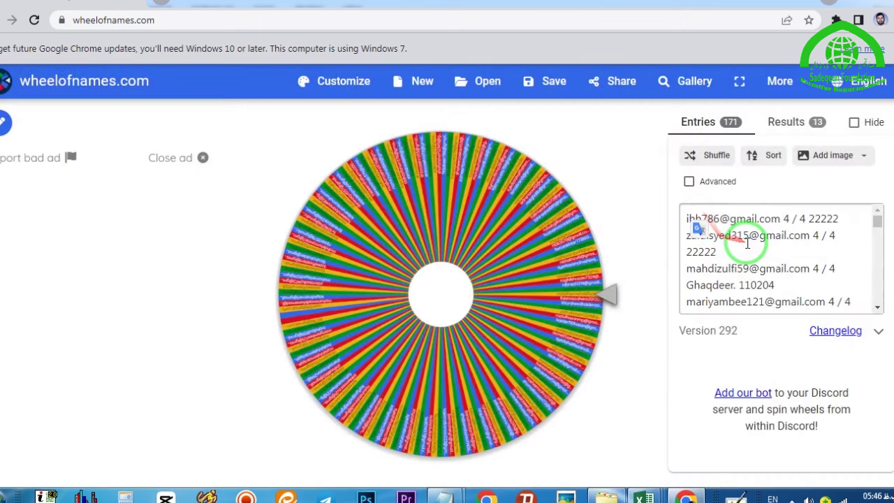
key(ctrl+a)
key(Delete)
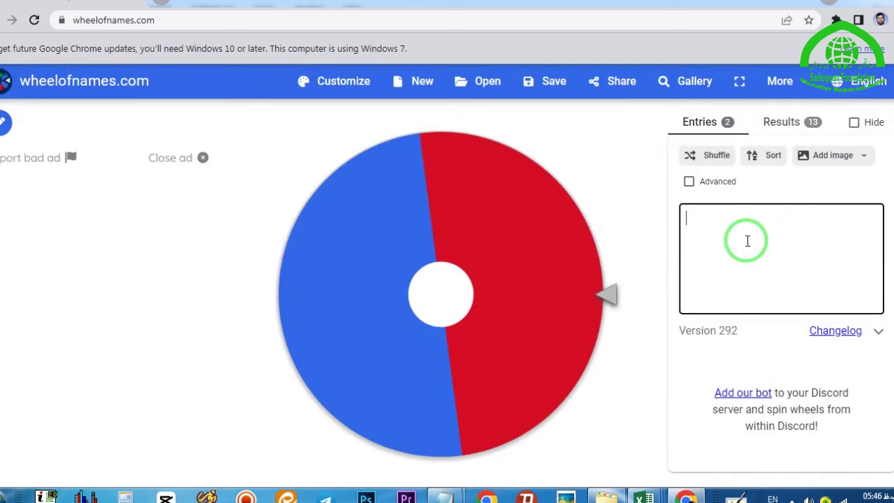
In the Test no-12 workbook, copy the e-mail, score and exam code cells of all entrants scoring 4 / 4
mouse_move(643, 496)
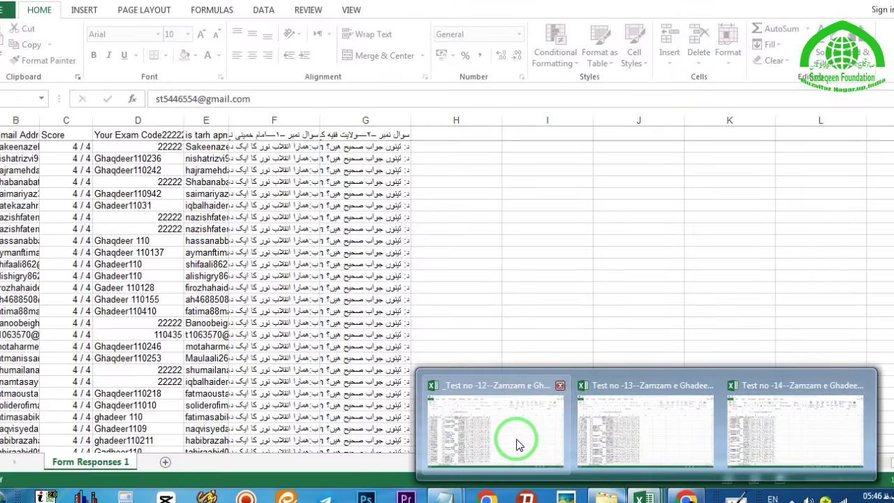
click(520, 445)
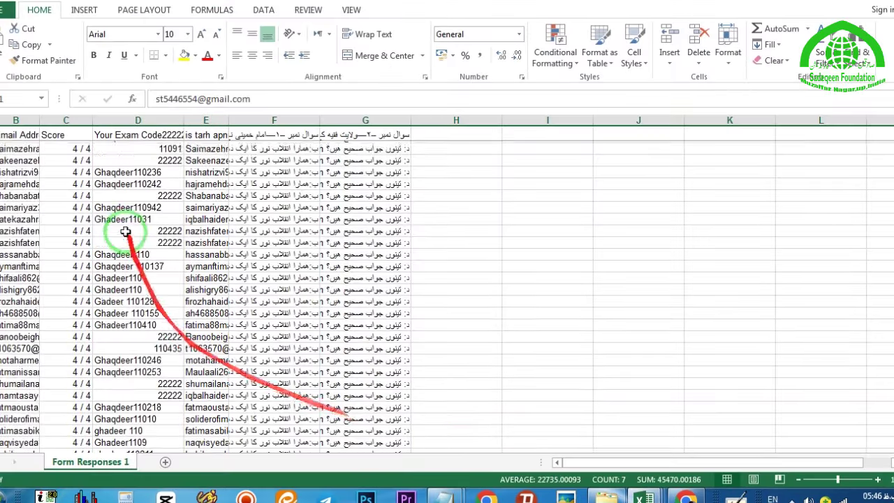
scroll(123, 224, up, 6)
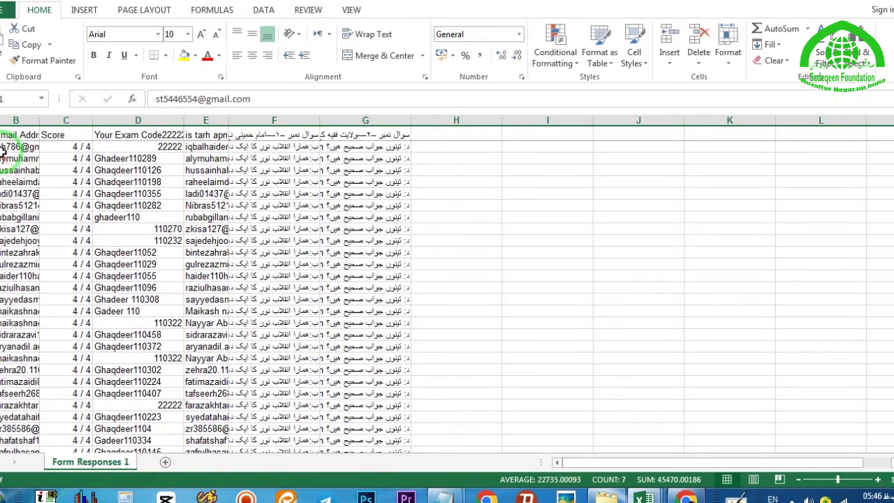
drag(4, 148, 127, 265)
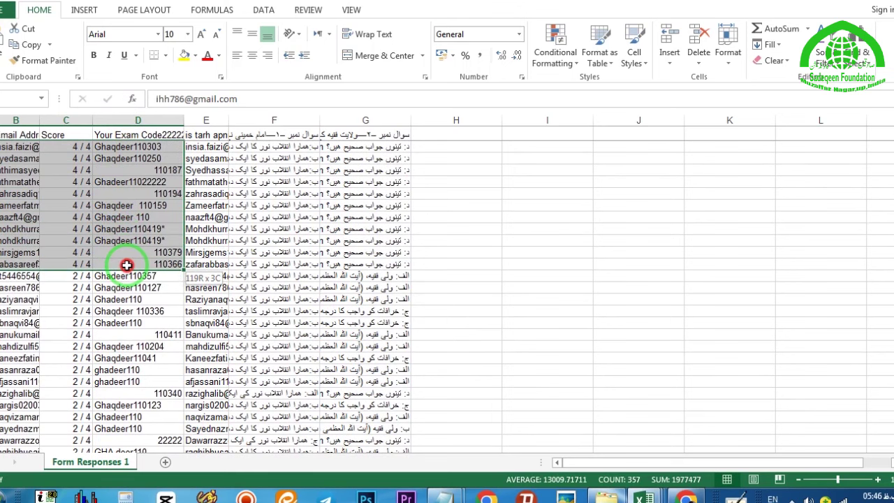
right_click(125, 209)
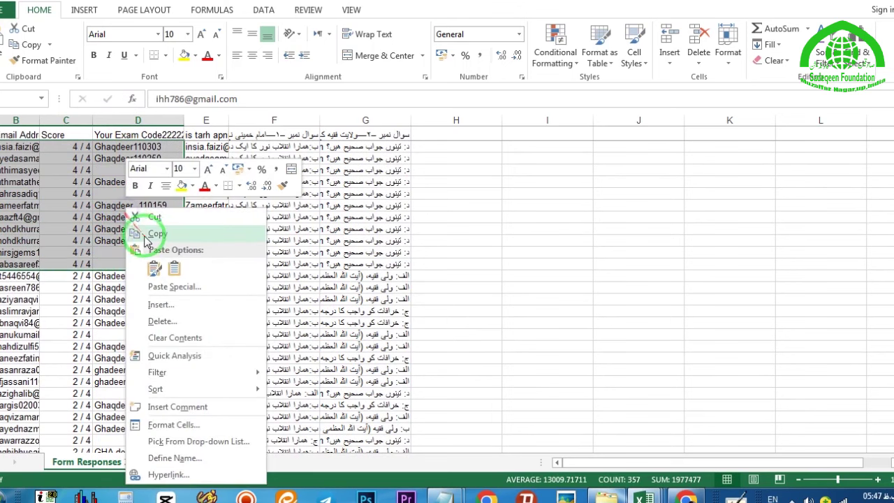
click(152, 237)
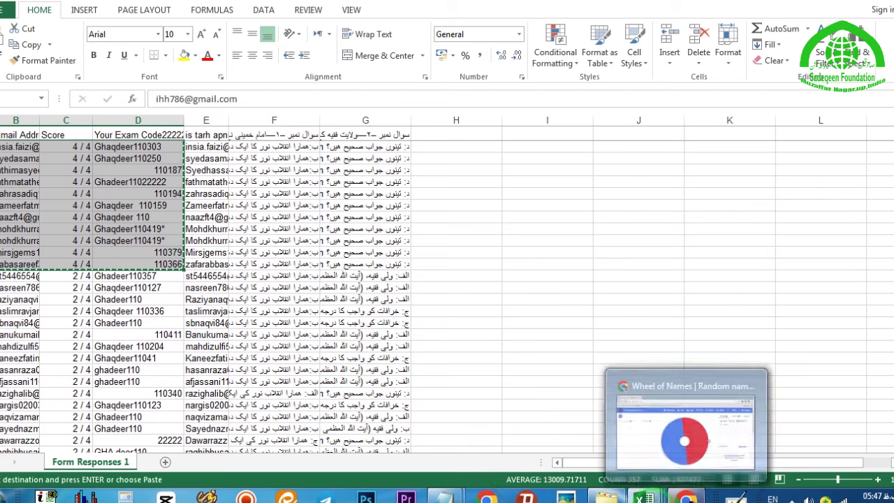
Replace the whole list in the Untitled Notepad with the copied Test no-12 rows
mouse_move(441, 498)
click(365, 452)
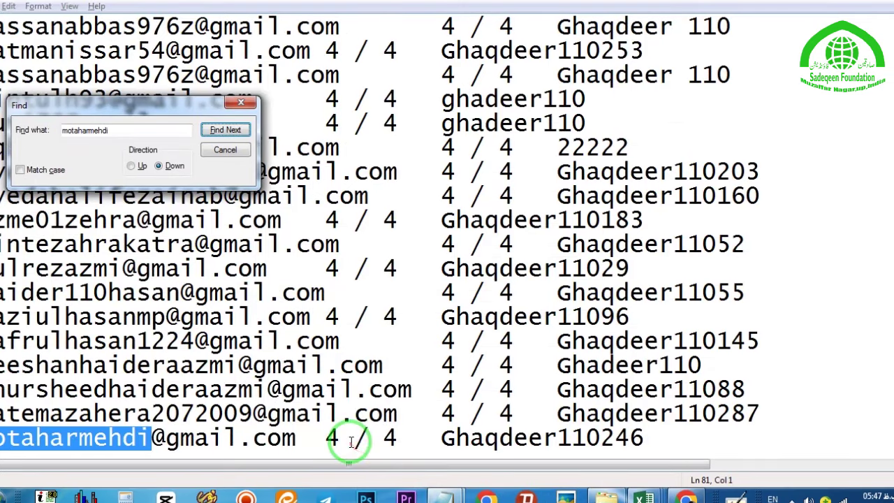
click(347, 425)
key(ctrl+a)
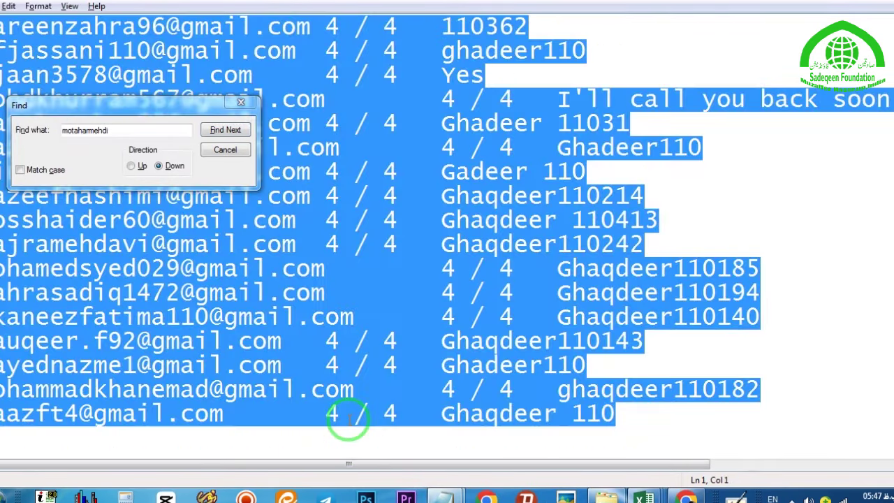
key(Delete)
key(ctrl+v)
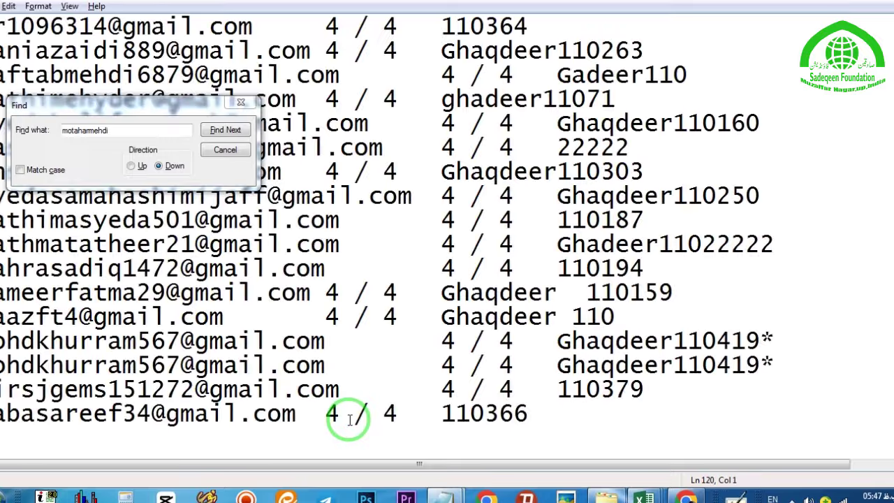
Switch to wheelofnames.com, paste the copied Test no-12 rows as wheel entries and spin the wheel
key(alt+Tab)
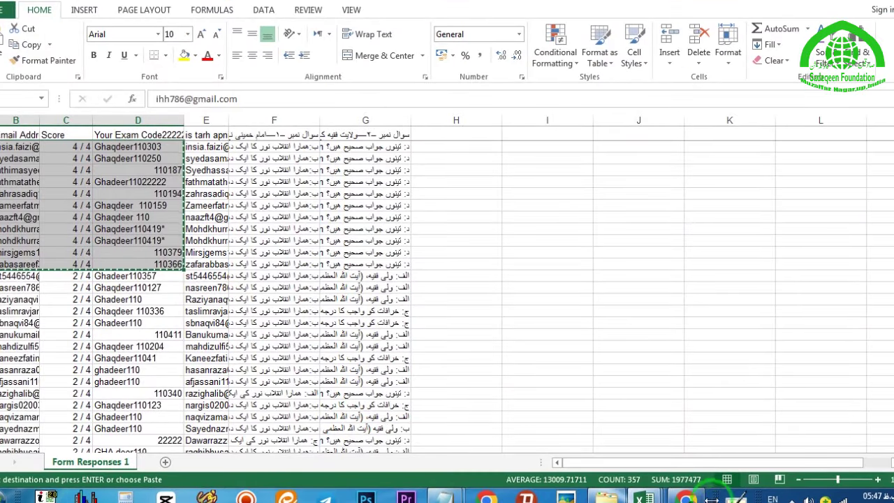
click(686, 498)
click(849, 270)
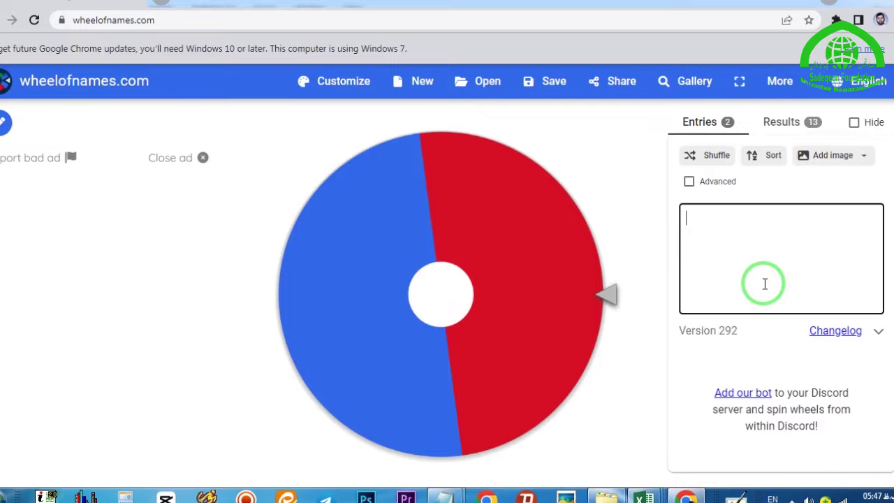
key(ctrl+v)
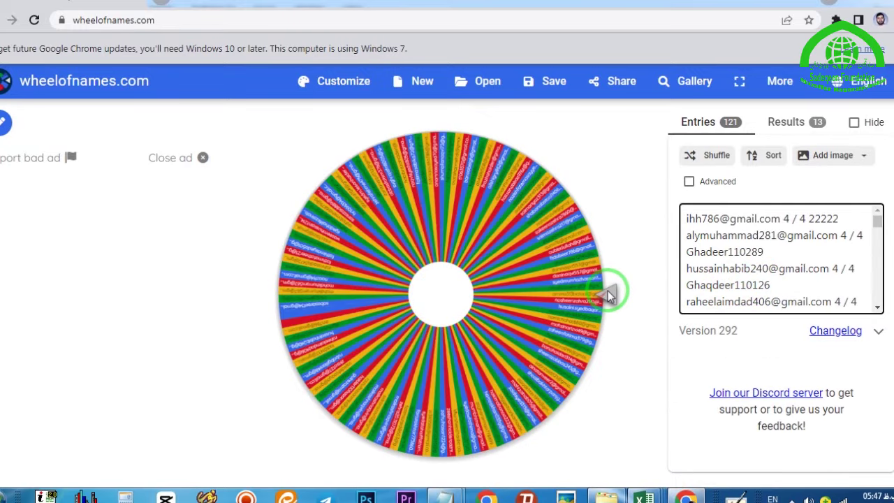
click(607, 291)
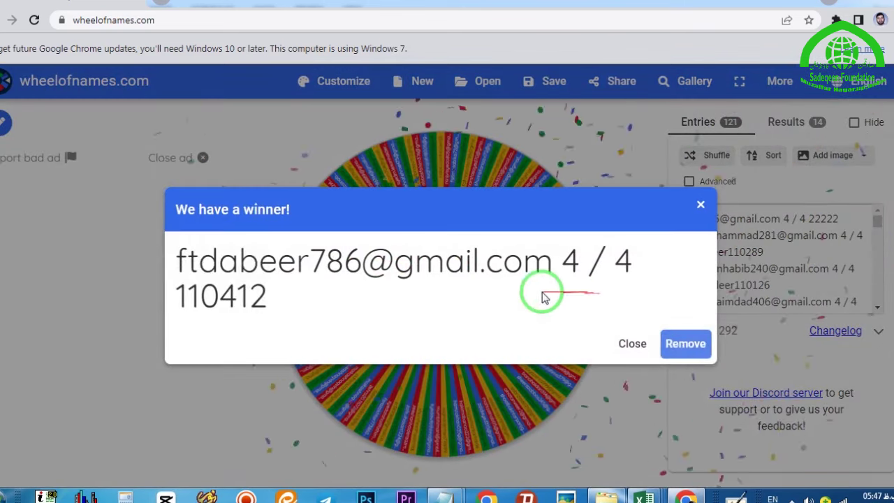
Copy the part of the Test no-12 winner's e-mail address before the @ sign from the winner announcement
drag(176, 261, 274, 278)
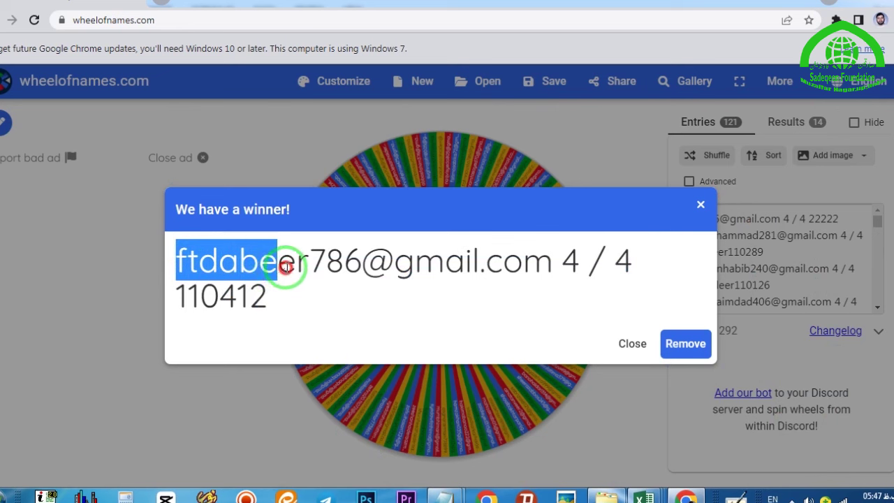
drag(208, 262, 183, 258)
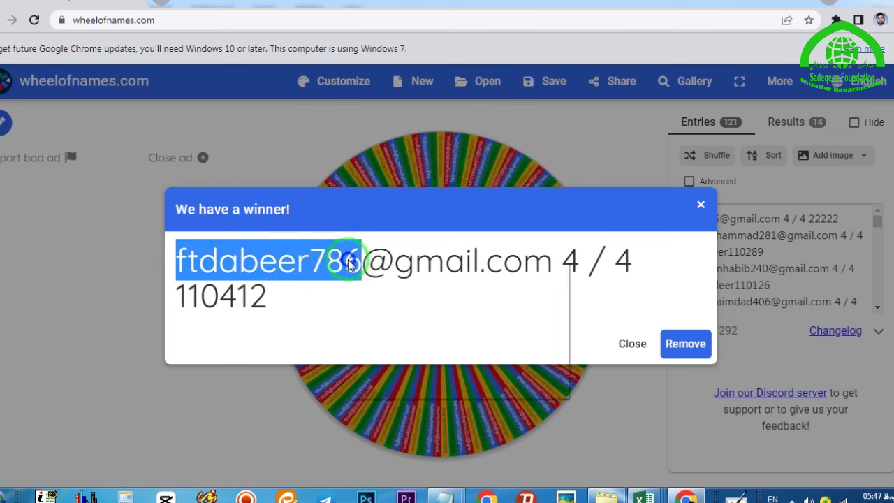
right_click(349, 260)
click(389, 310)
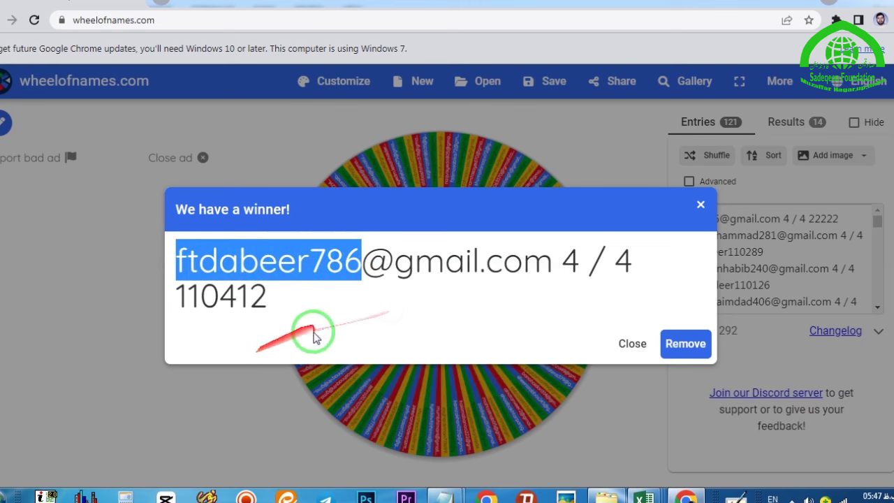
Search the Untitled Notepad list from its beginning for every occurrence of the Test no-12 winner's copied e-mail username
click(443, 497)
click(352, 433)
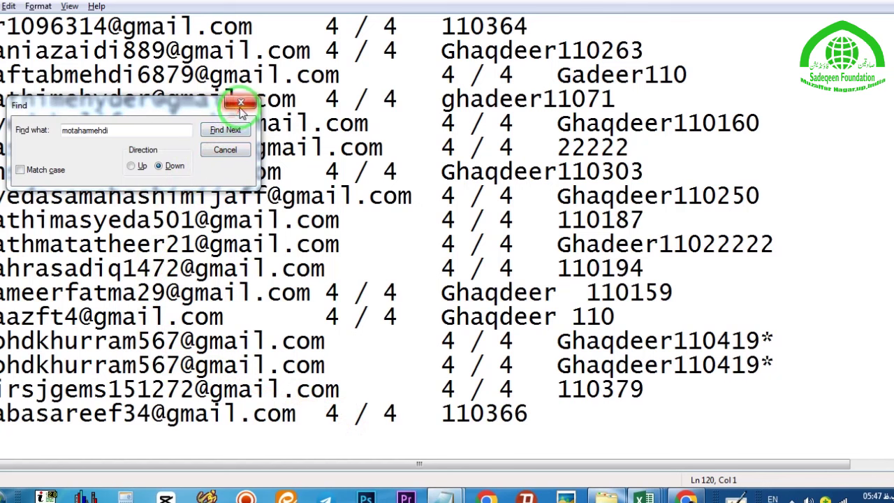
click(136, 134)
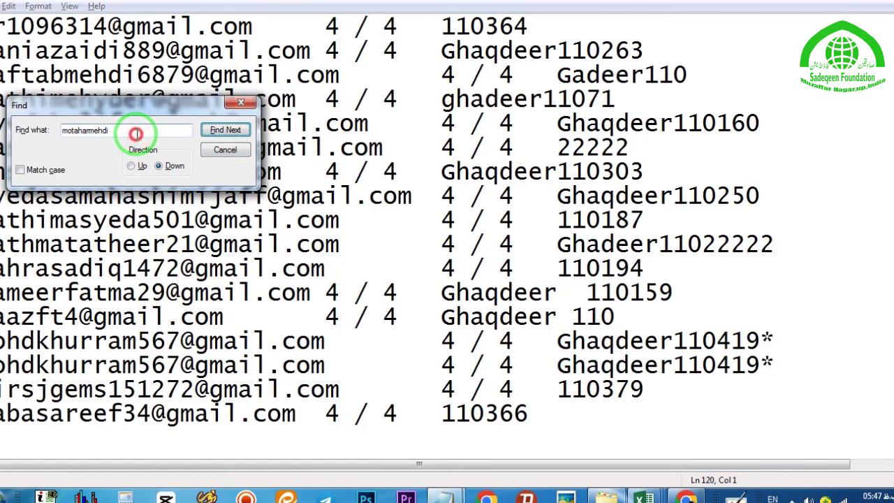
key(ctrl+v)
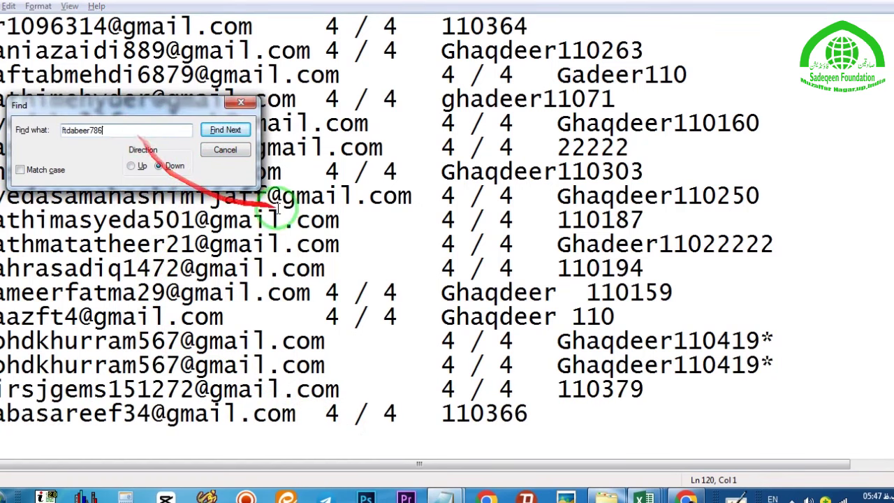
click(309, 195)
key(ctrl+Home)
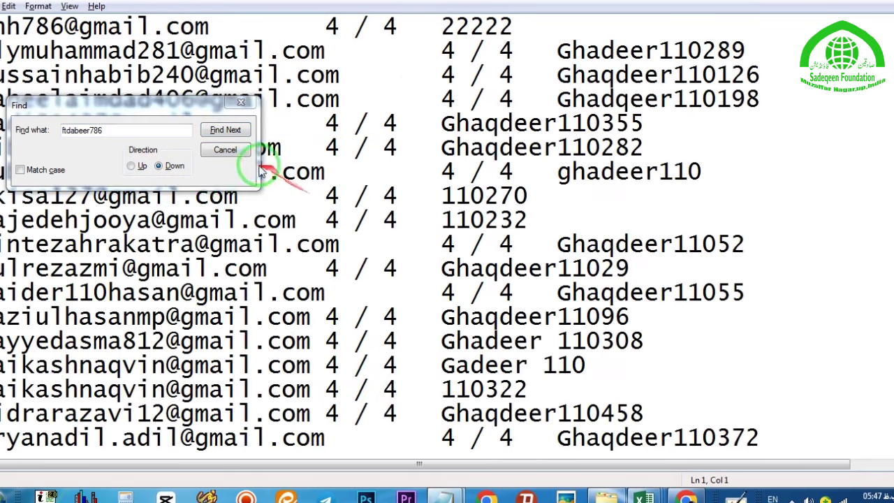
click(225, 133)
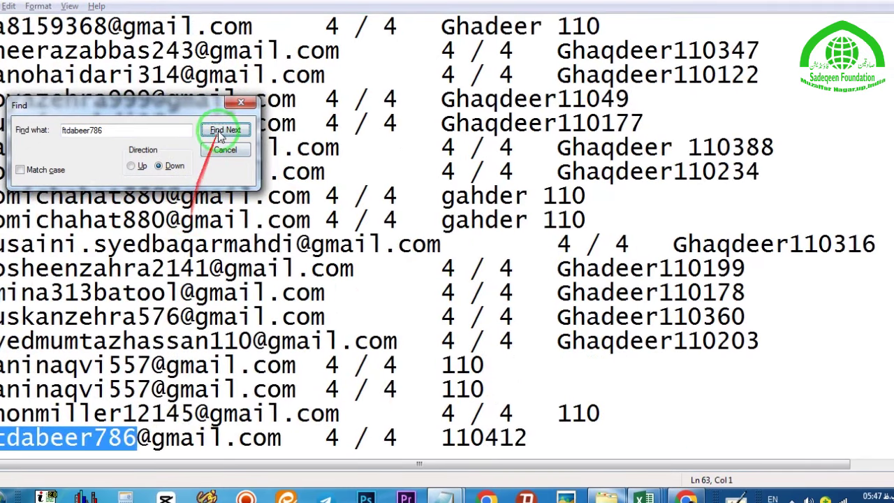
click(220, 131)
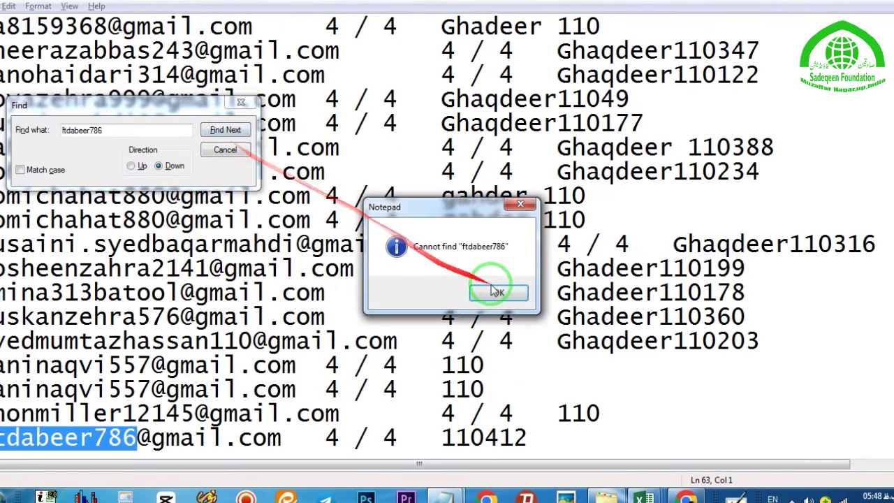
click(498, 292)
click(224, 130)
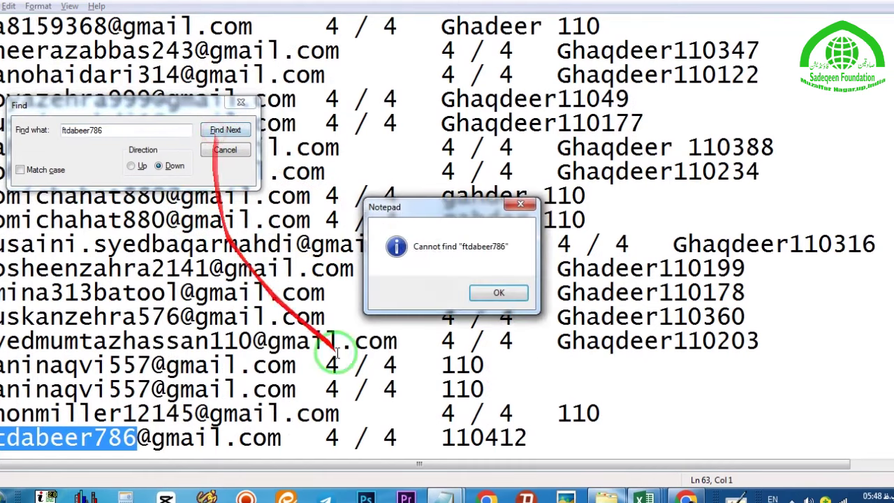
click(496, 293)
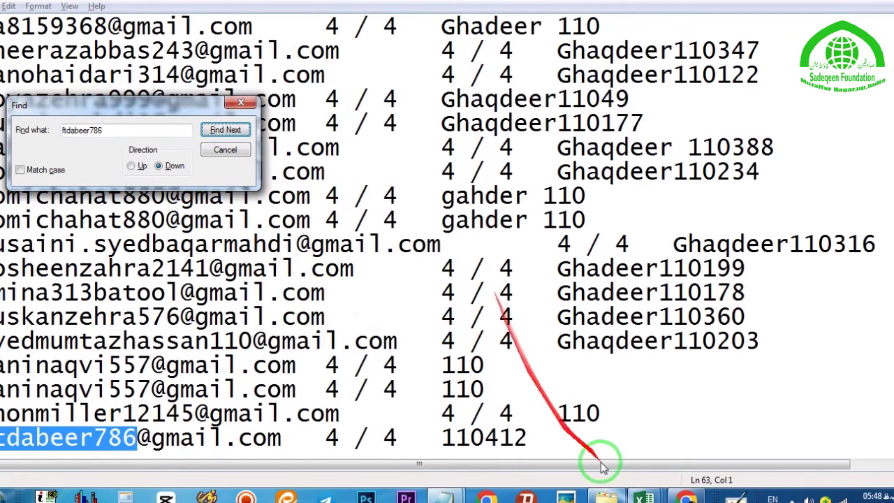
Bring up the Test no-12 workbook and close it
click(433, 415)
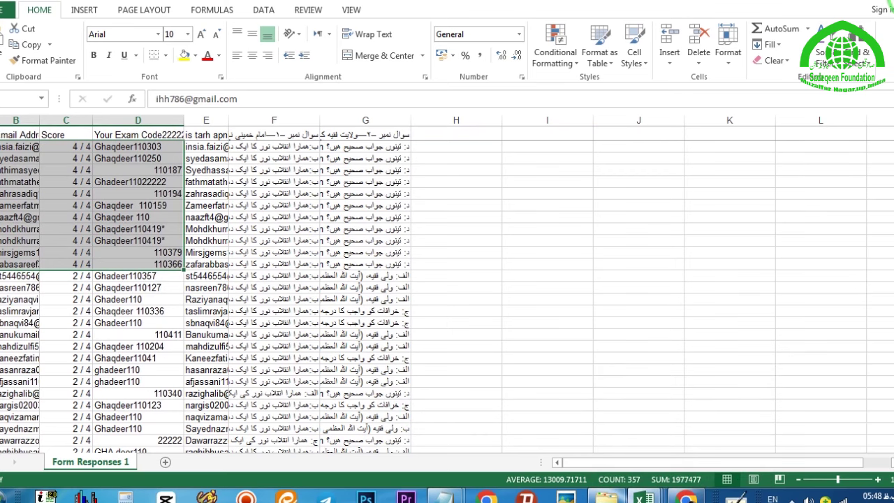
Return to wheelofnames.com, dismiss the Test no-12 winner announcement without removing the entry, and clear all wheel entries
click(688, 497)
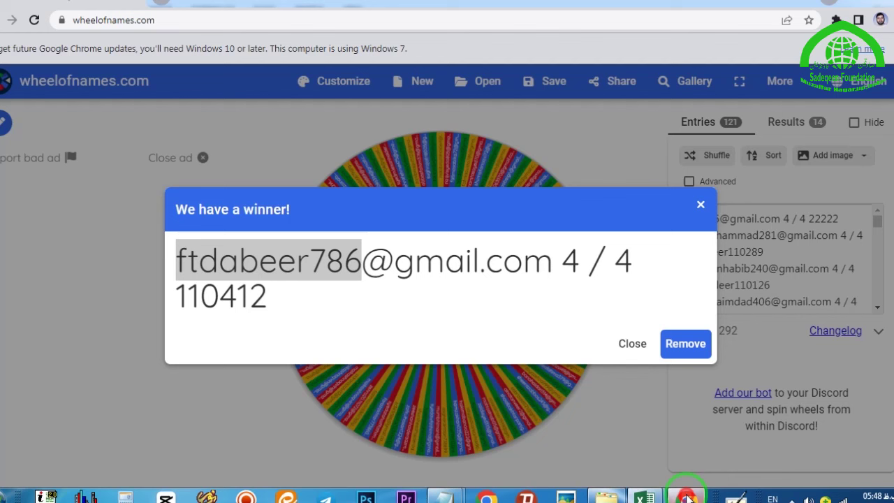
click(701, 207)
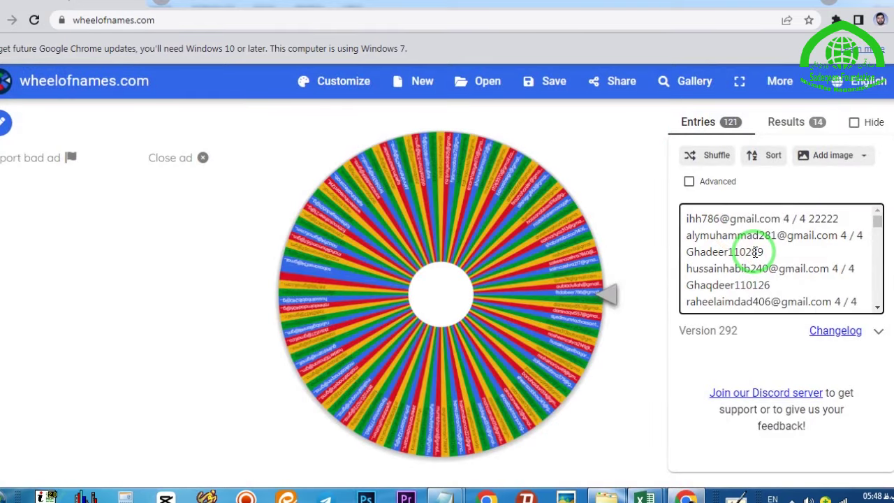
key(ctrl+a)
key(Delete)
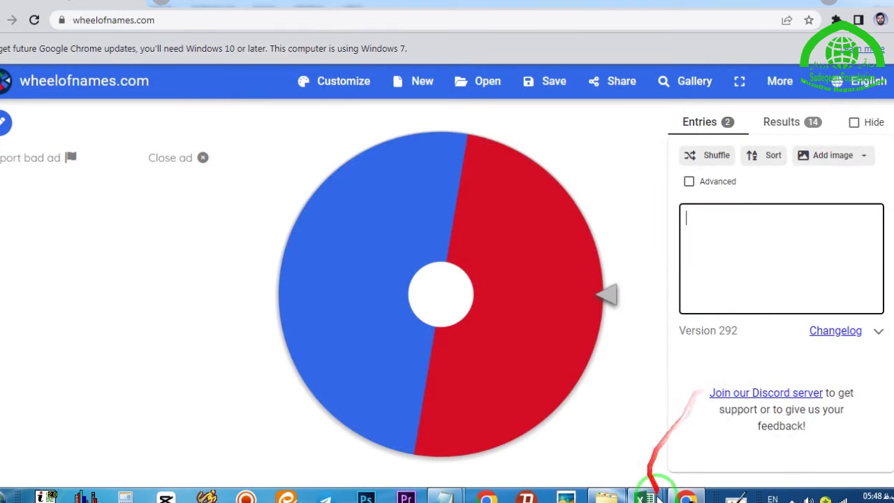
In the Test no-13 workbook, copy the e-mail, score and exam code cells of all entrants scoring 4 / 4
mouse_move(649, 492)
mouse_move(599, 439)
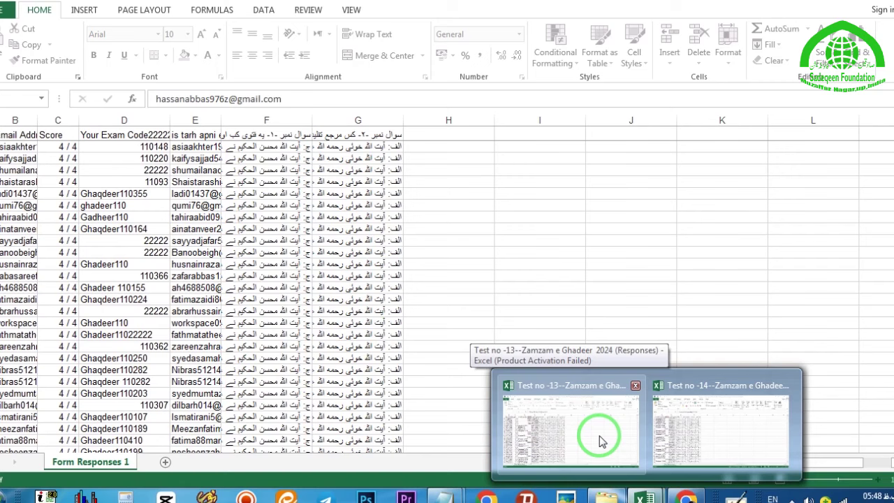
click(628, 441)
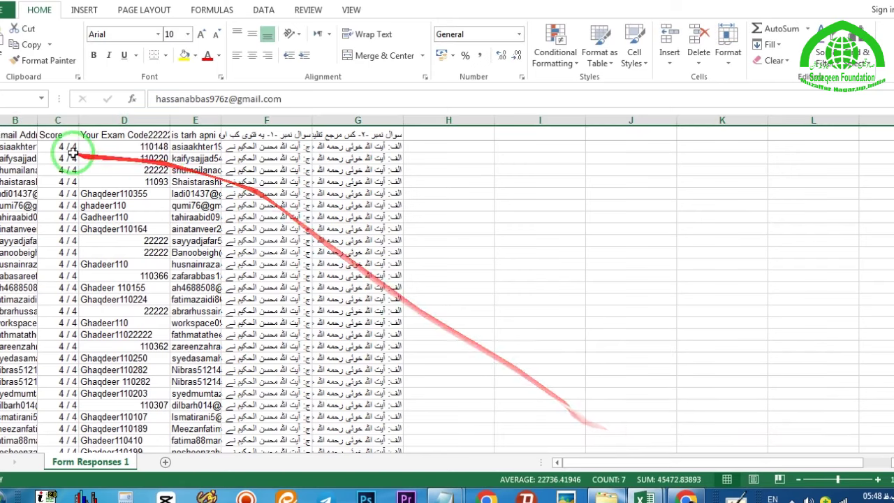
scroll(156, 195, up, 10)
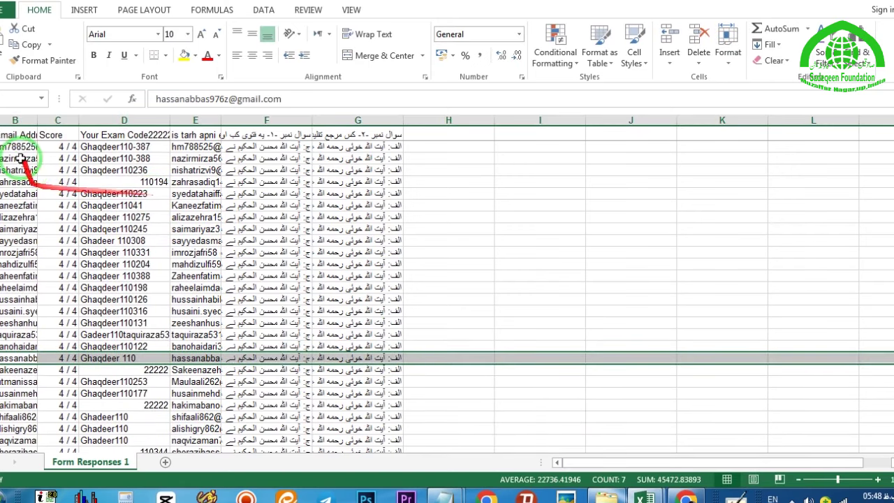
drag(3, 146, 102, 294)
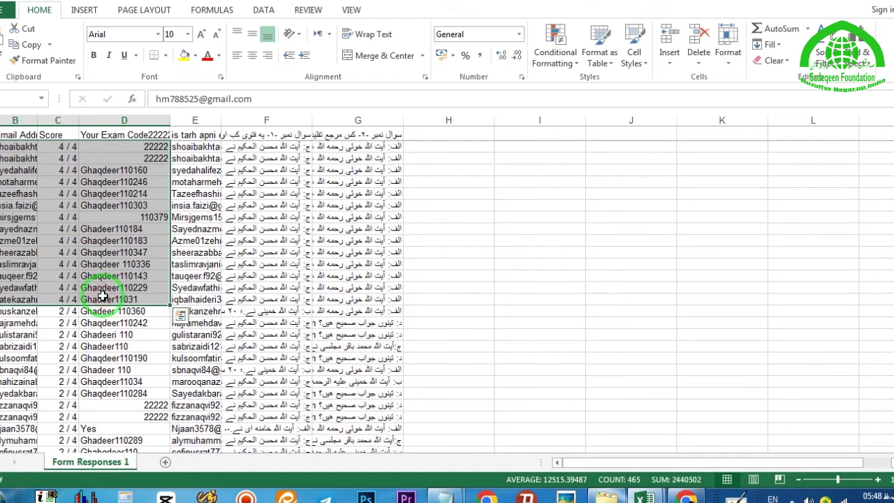
right_click(104, 251)
click(136, 234)
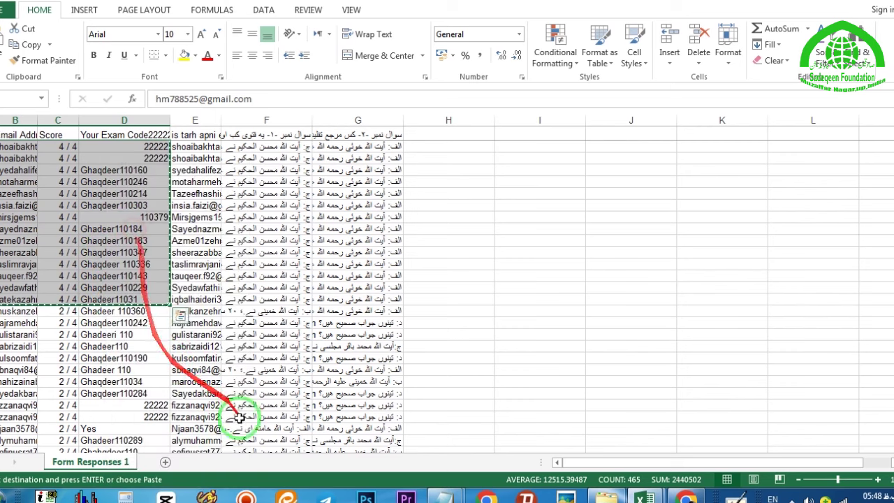
Replace the whole list in the Untitled Notepad with the copied Test no-13 rows
mouse_move(444, 496)
click(400, 457)
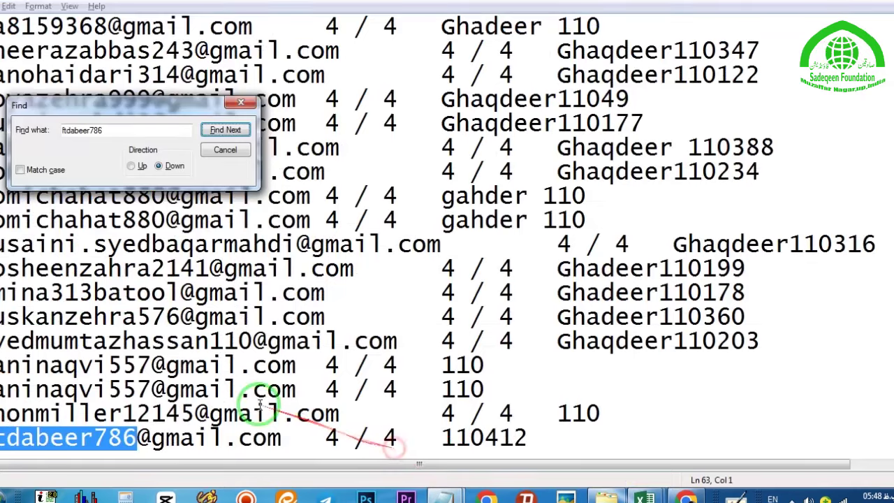
click(236, 380)
key(ctrl+a)
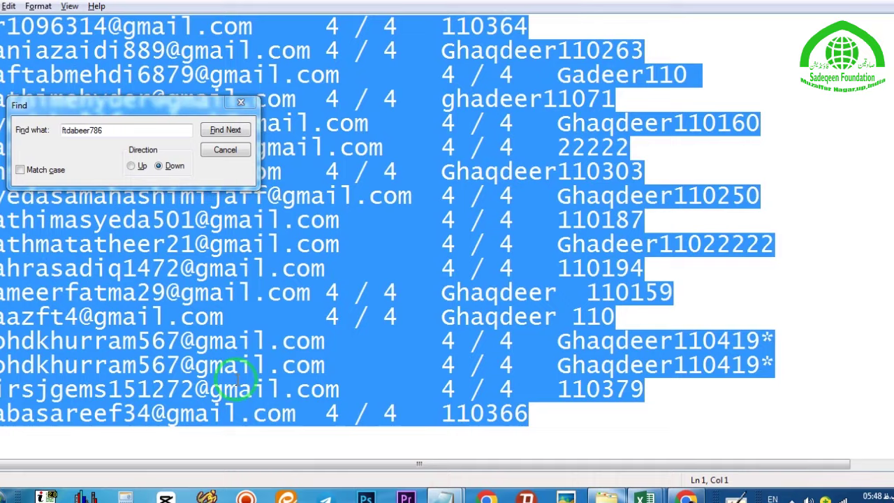
key(ctrl+v)
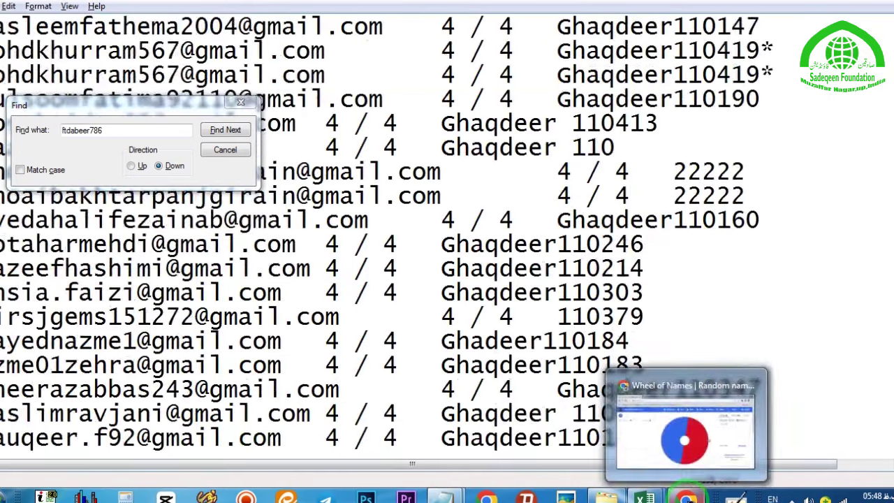
Switch to wheelofnames.com, paste the copied Test no-13 rows as wheel entries and spin the wheel
click(686, 497)
click(725, 250)
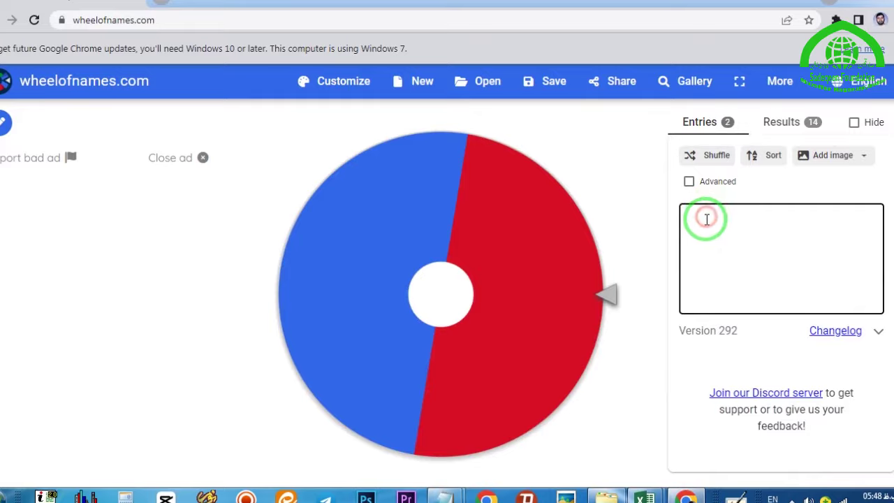
key(ctrl+v)
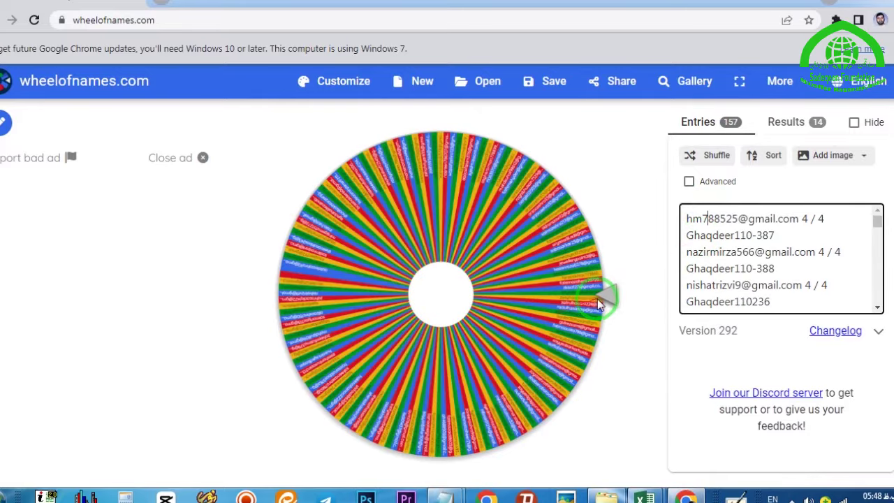
click(605, 294)
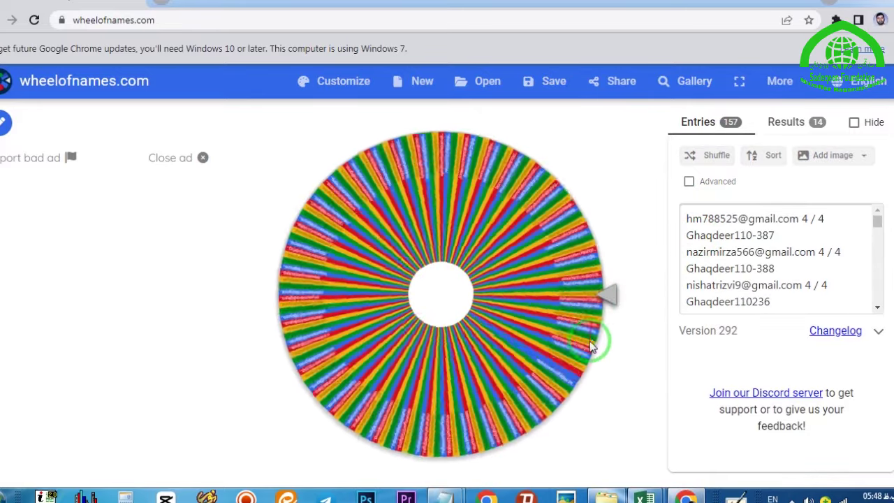
mouse_move(644, 496)
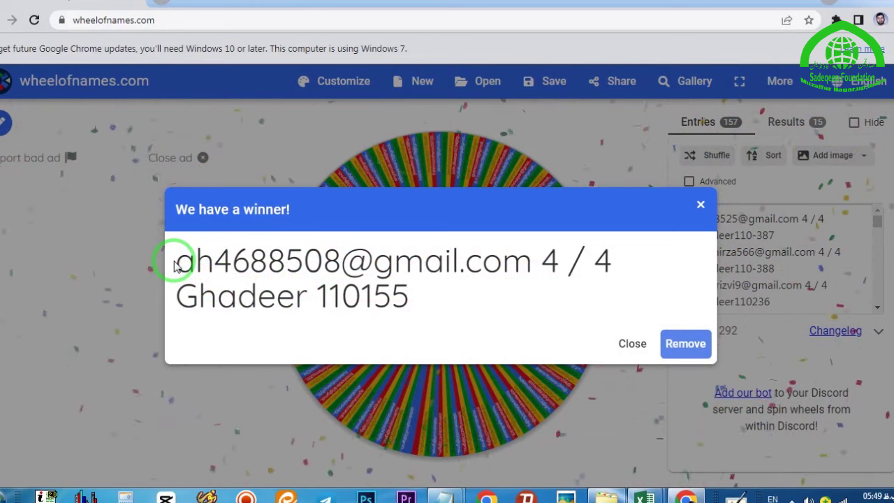
Search the Untitled Notepad list from its beginning for every occurrence of the Test no-13 winner's e-mail name
drag(174, 265, 299, 266)
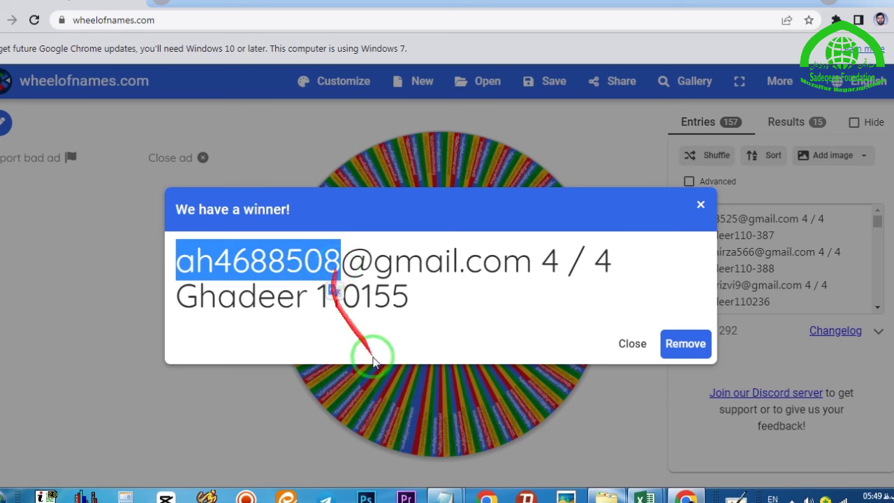
mouse_move(451, 497)
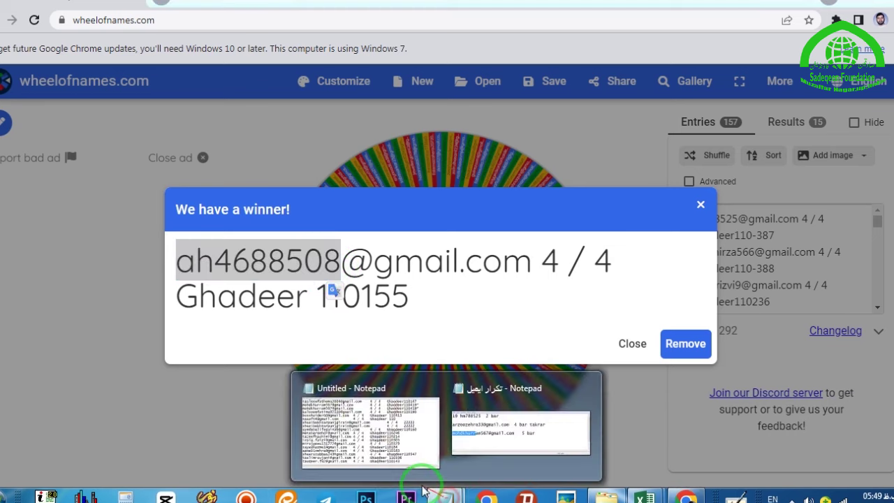
click(377, 433)
click(133, 134)
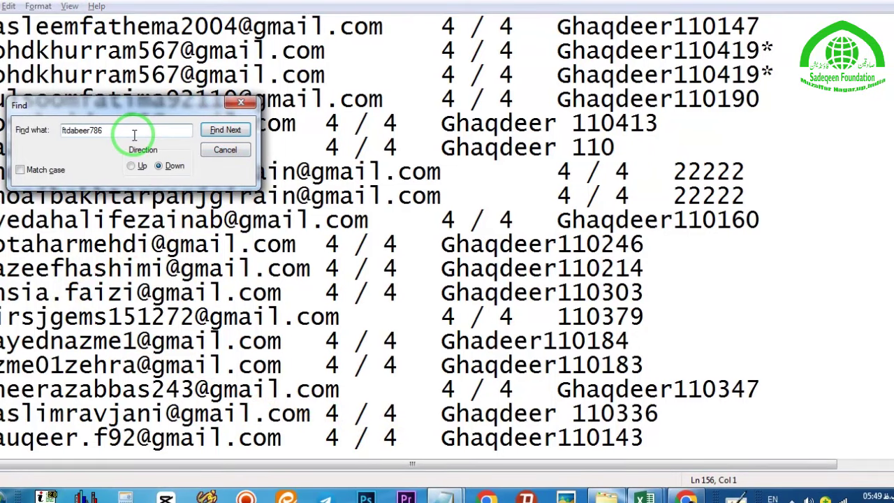
click(225, 129)
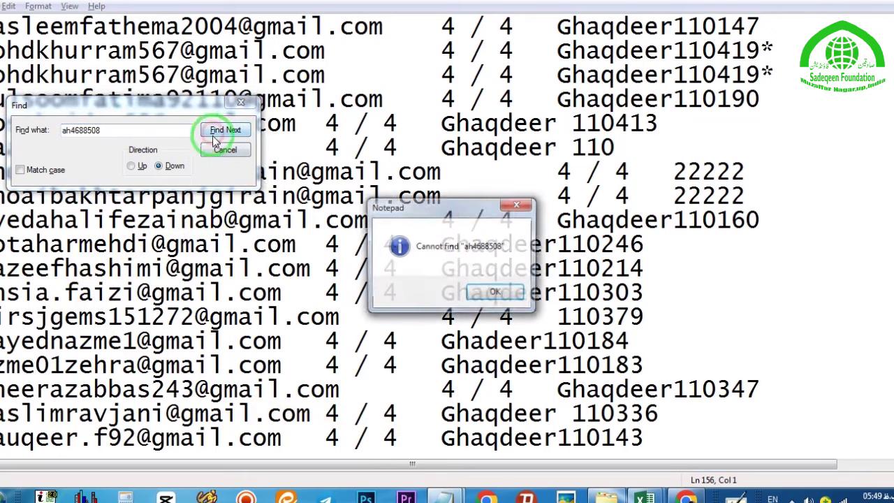
click(504, 291)
click(353, 227)
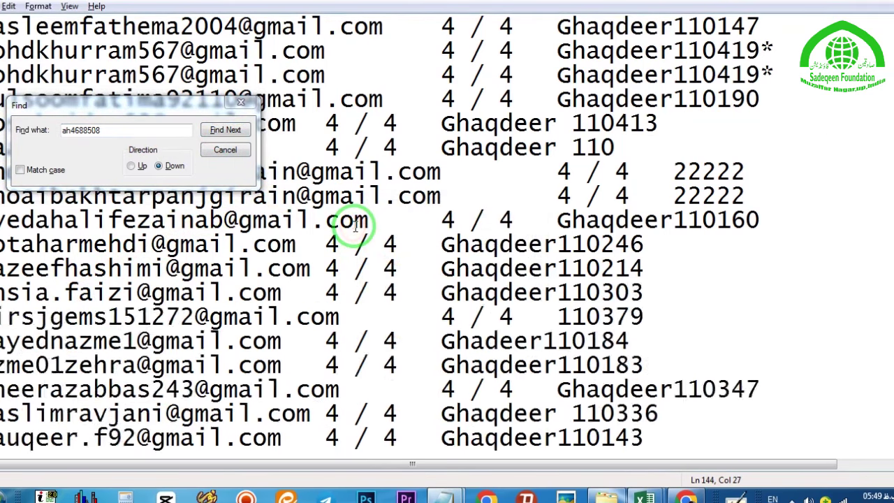
key(ctrl+Home)
click(231, 133)
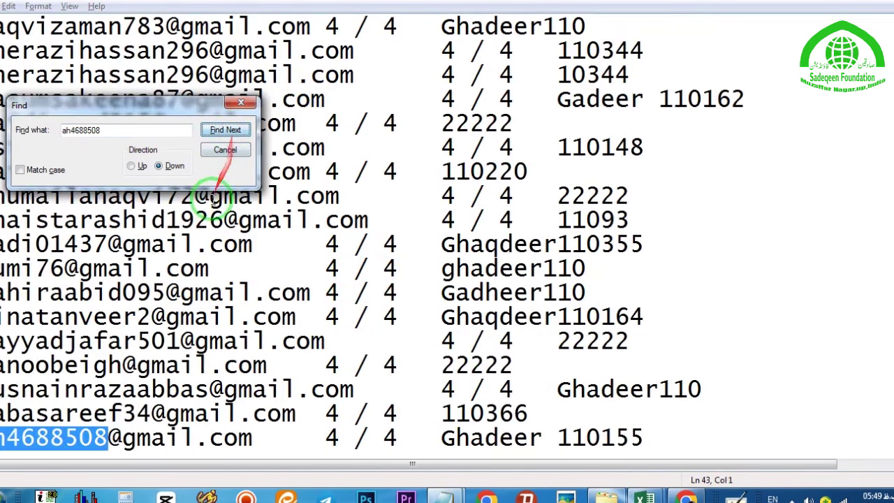
click(225, 130)
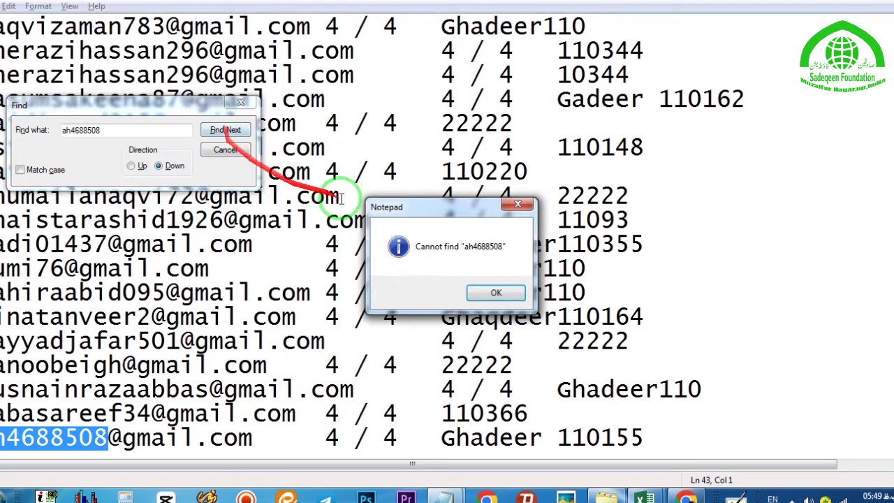
click(492, 292)
Return to wheelofnames.com, dismiss the Test no-13 winner announcement without removing the entry, and clear all wheel entries
click(646, 475)
click(535, 384)
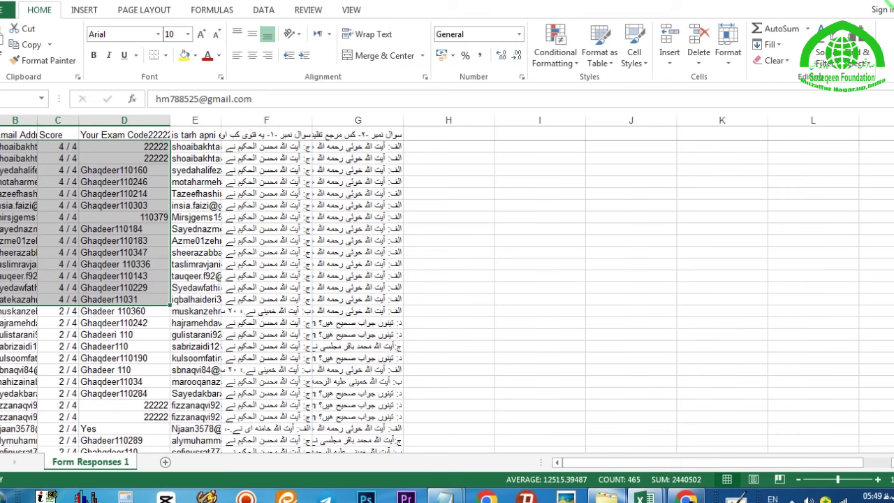
click(691, 498)
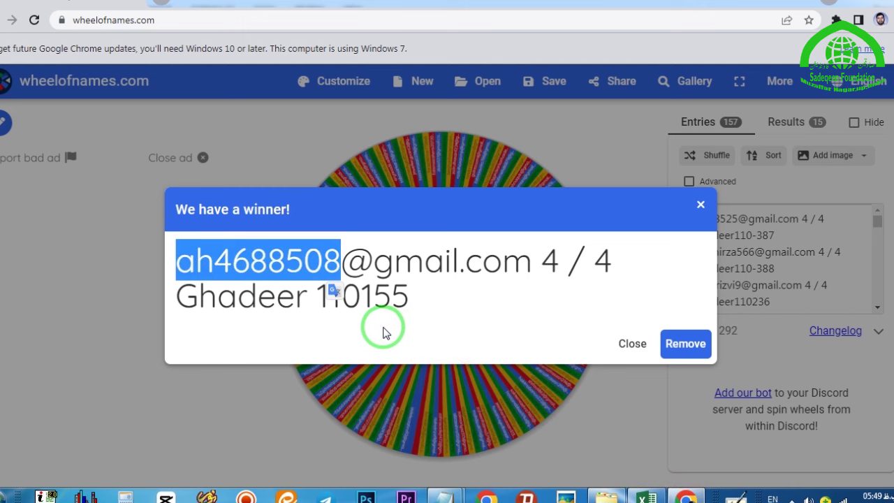
click(699, 211)
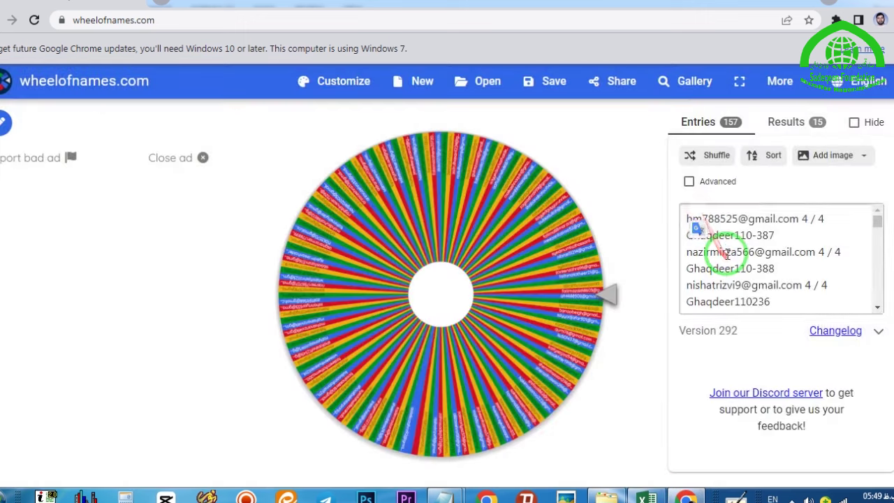
key(ctrl+a)
key(Delete)
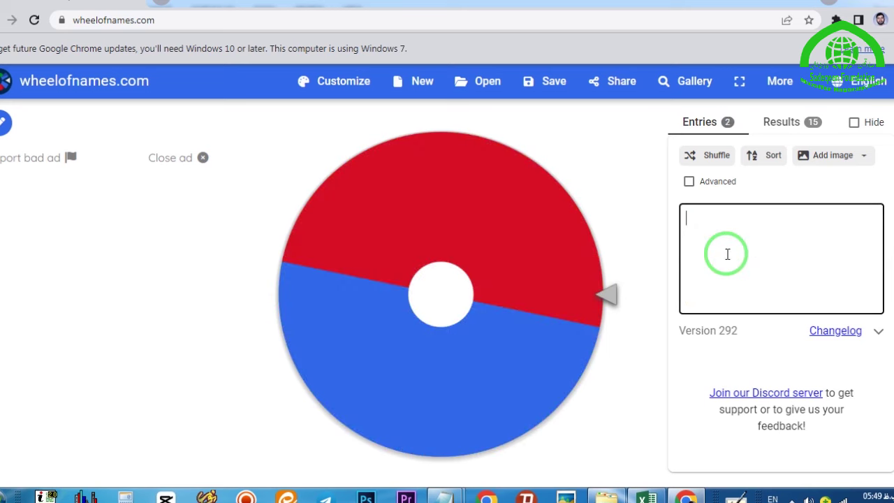
Switch to the next test's response workbook in Excel
click(646, 497)
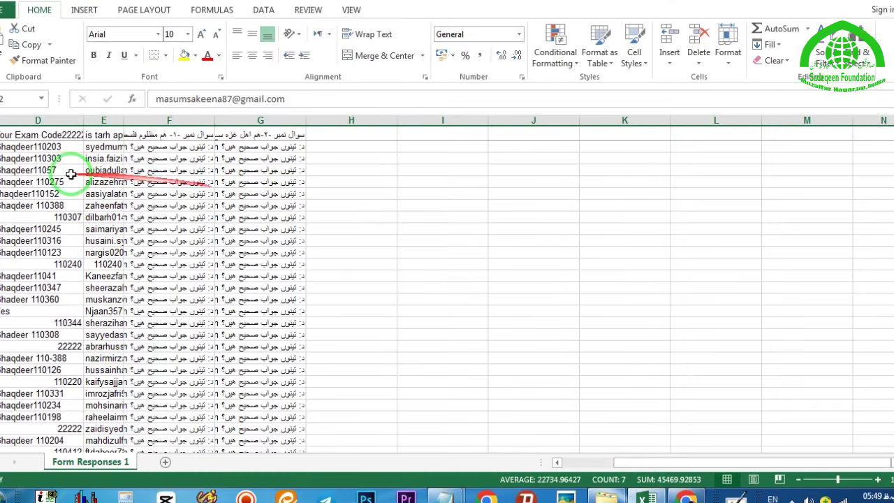
drag(6, 147, 74, 182)
click(43, 158)
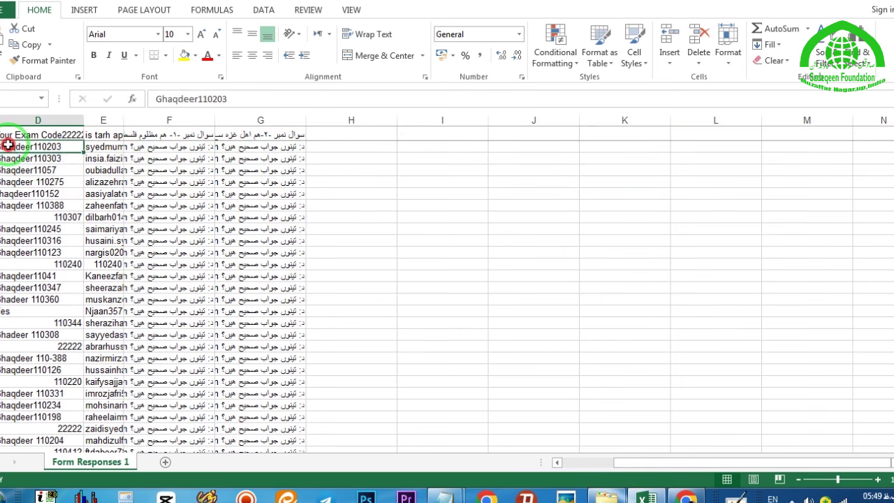
drag(7, 145, 95, 229)
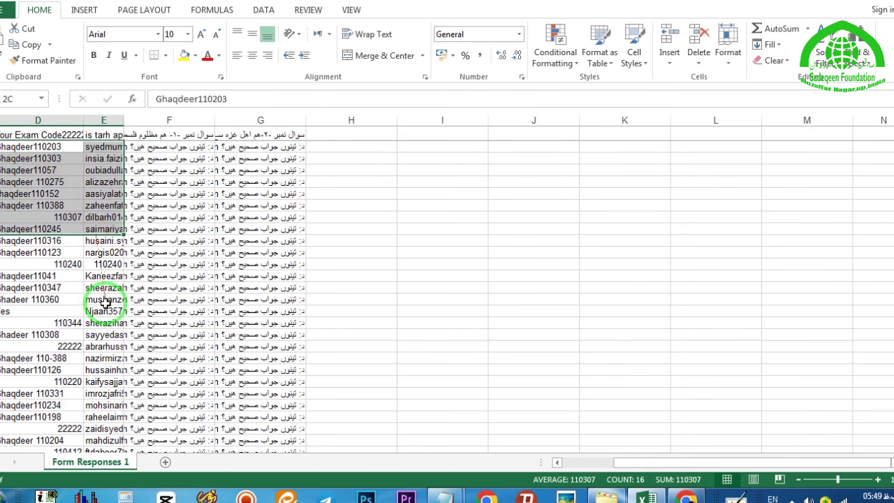
drag(87, 293, 87, 294)
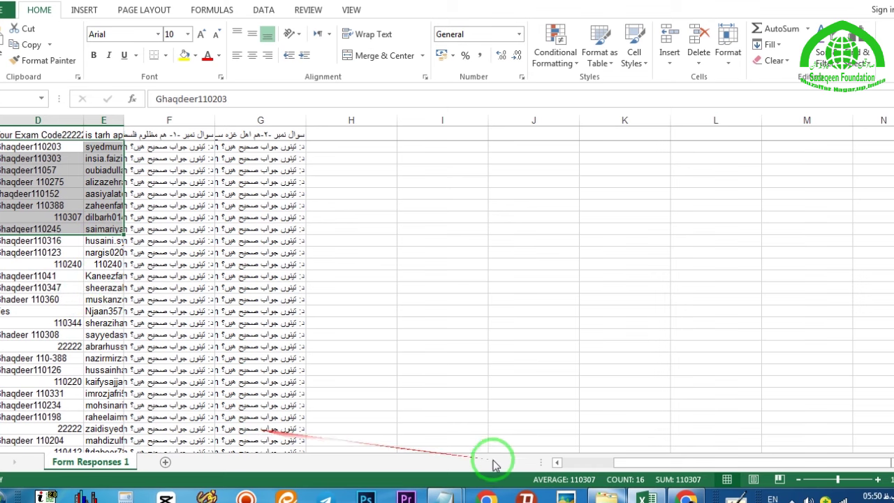
Copy the e-mail, score and exam code cells of all entrants scoring 4 / 4 in this test's workbook
drag(647, 468, 579, 465)
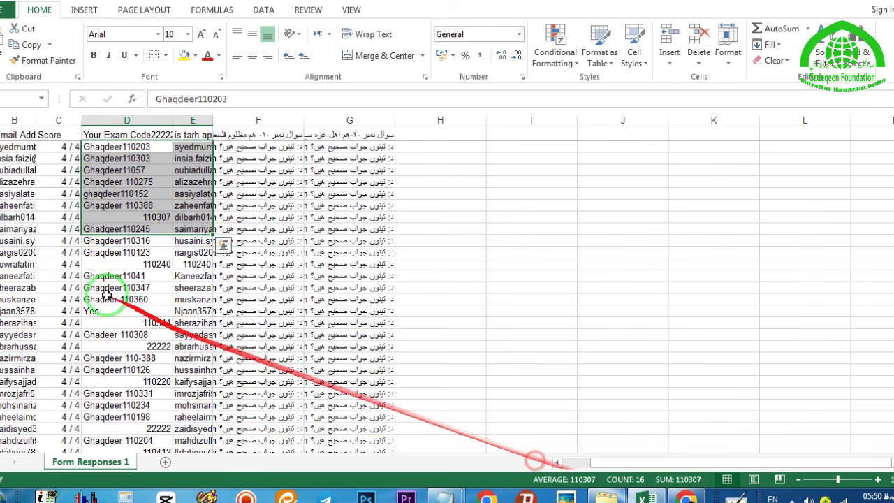
click(6, 147)
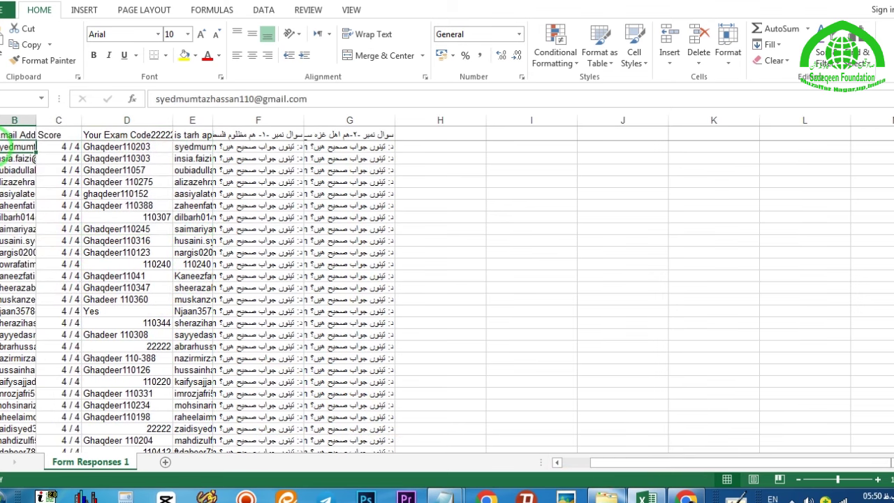
drag(6, 147, 111, 323)
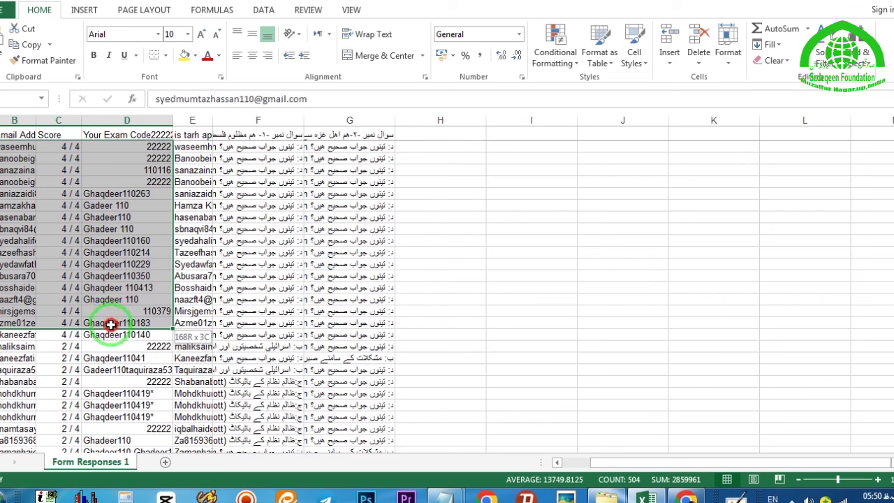
drag(110, 326, 110, 334)
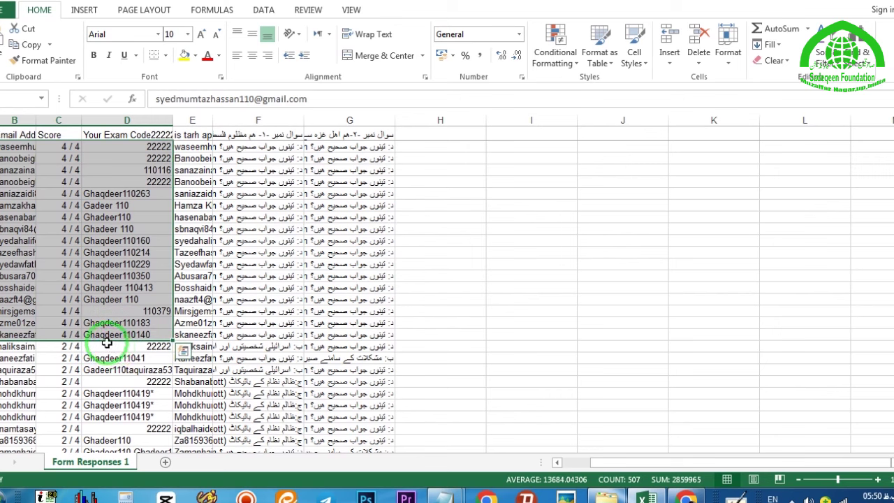
right_click(117, 255)
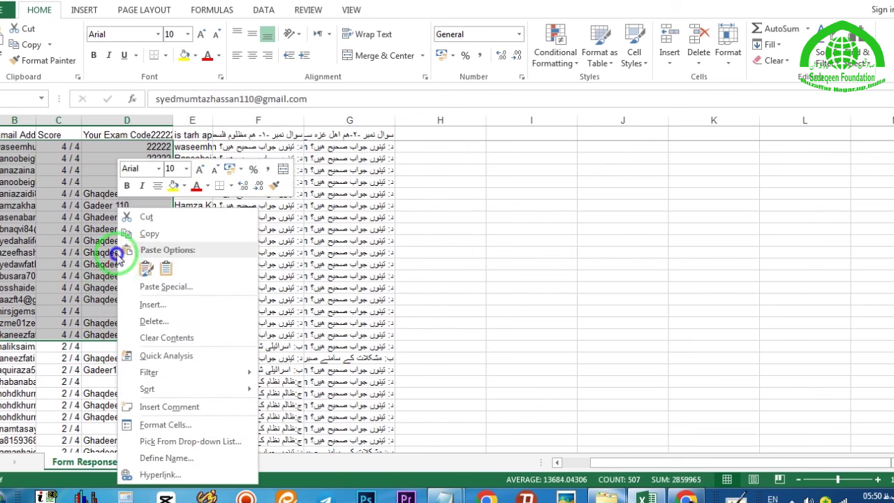
click(146, 233)
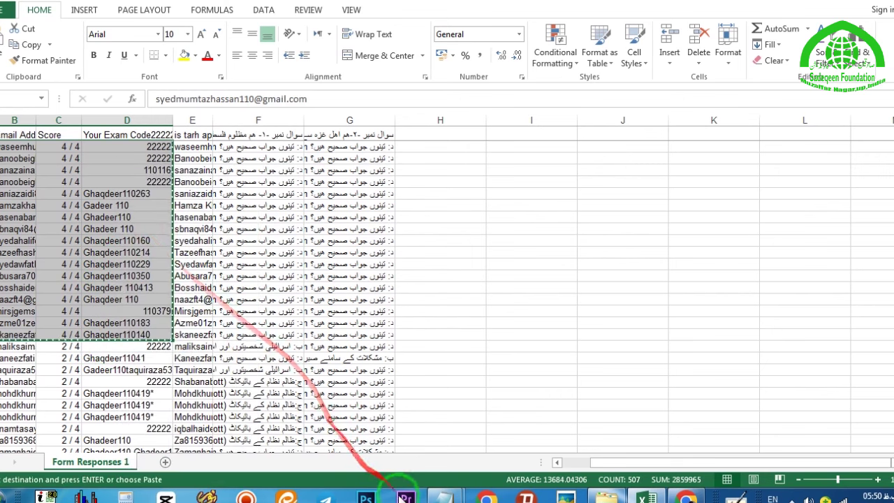
Replace the whole list in the Untitled Notepad with the rows copied from the new test's workbook
click(444, 497)
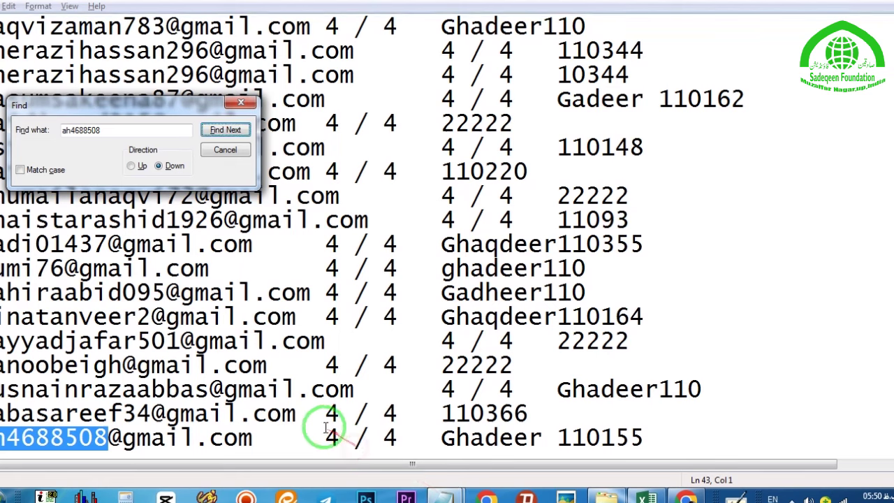
click(277, 392)
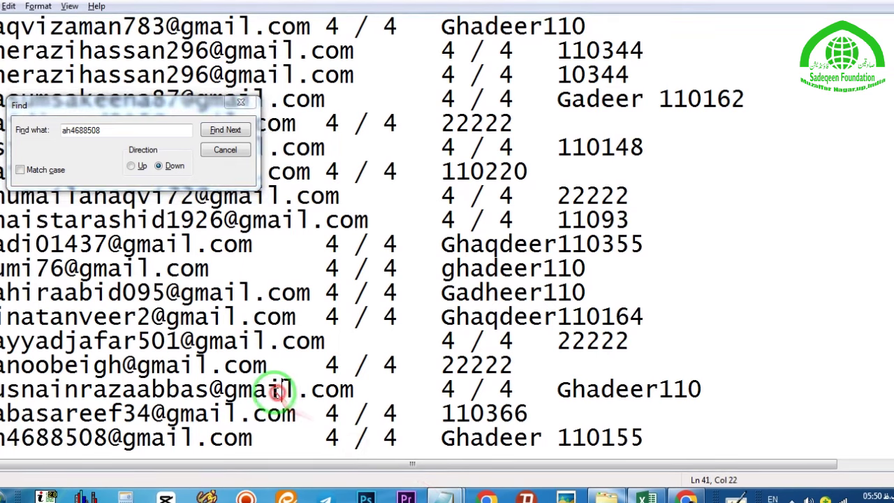
key(ctrl+a)
key(Delete)
key(ctrl+v)
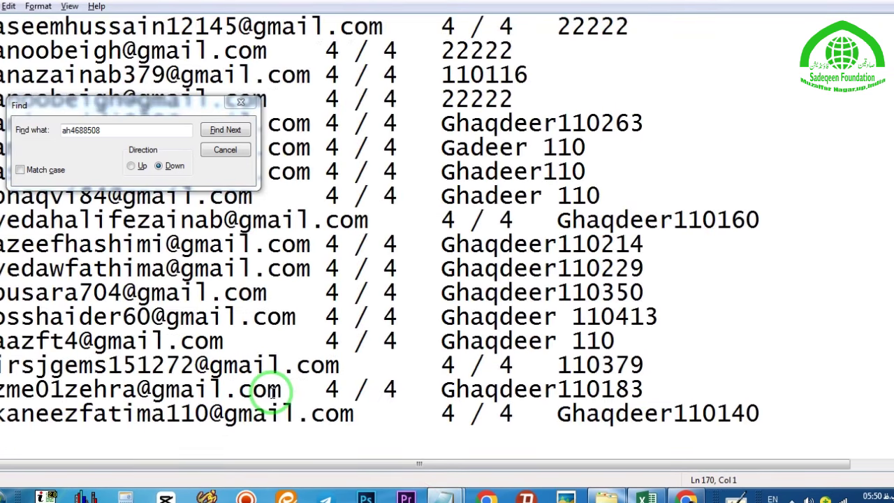
Switch to wheelofnames.com, paste the new test's copied rows as wheel entries and spin the wheel
key(alt+Tab)
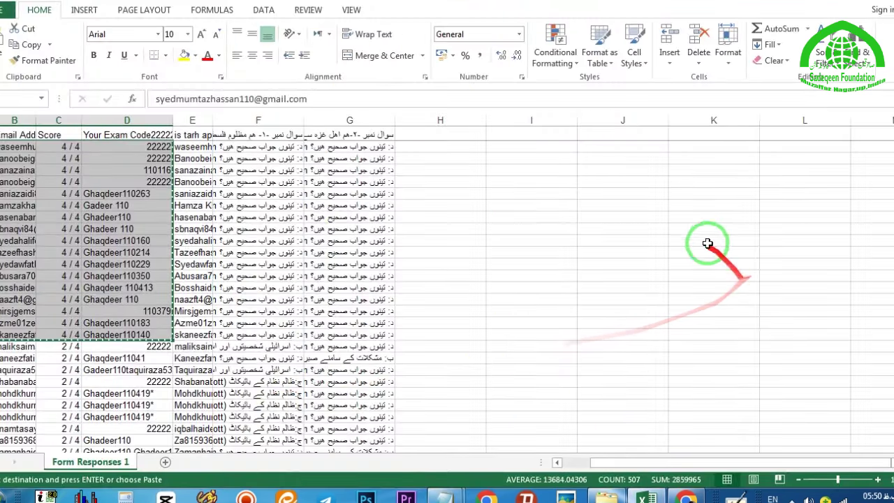
click(692, 496)
click(737, 252)
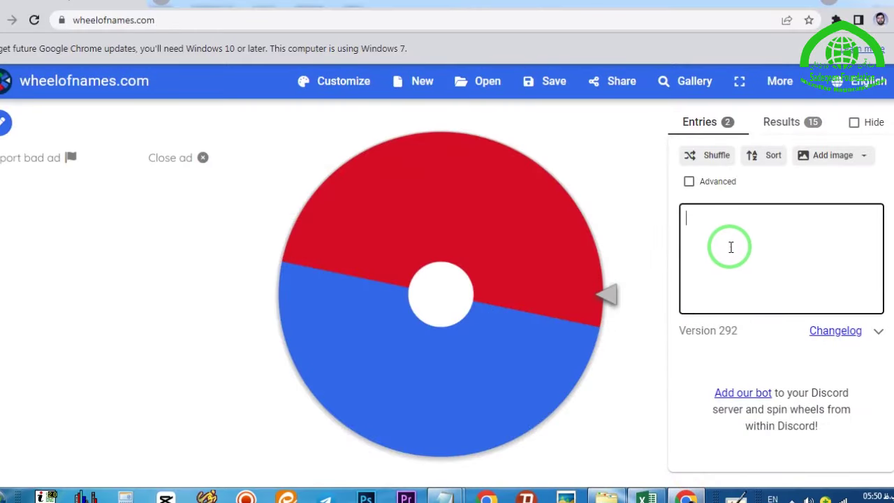
key(ctrl+v)
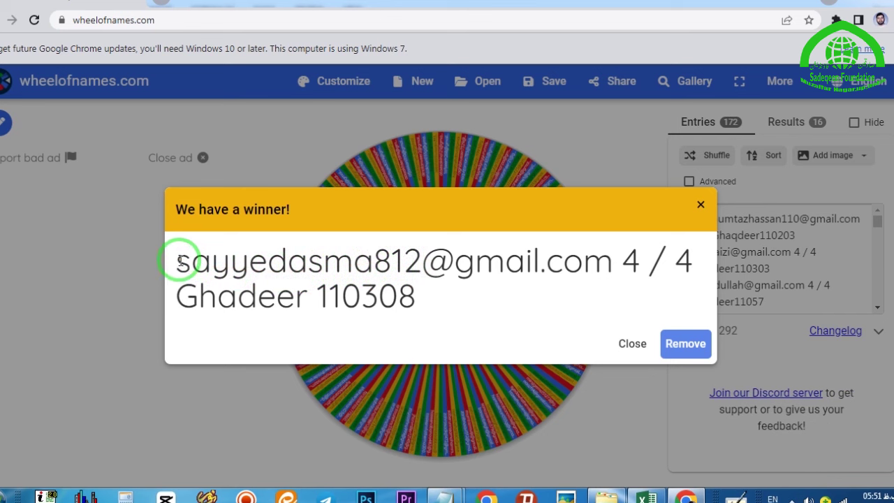
Copy the new winner's e-mail name from the announcement and switch to the Untitled Notepad list to search for duplicates
drag(179, 260, 220, 261)
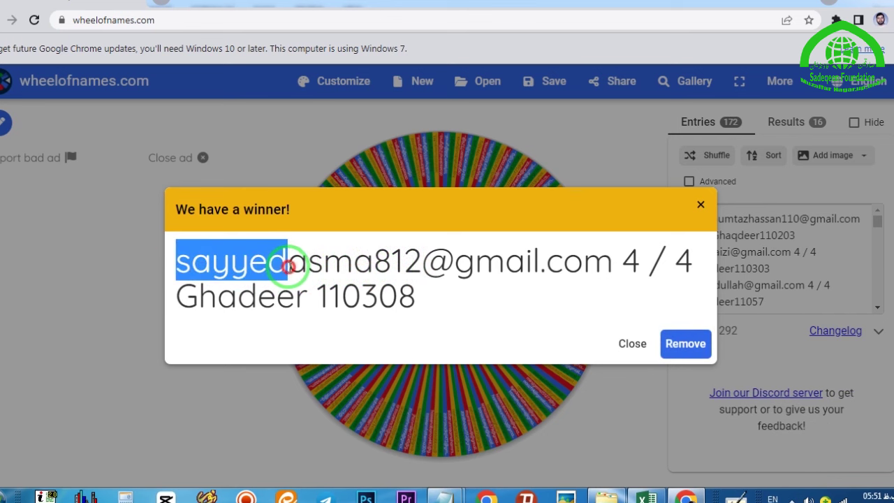
drag(288, 266, 360, 265)
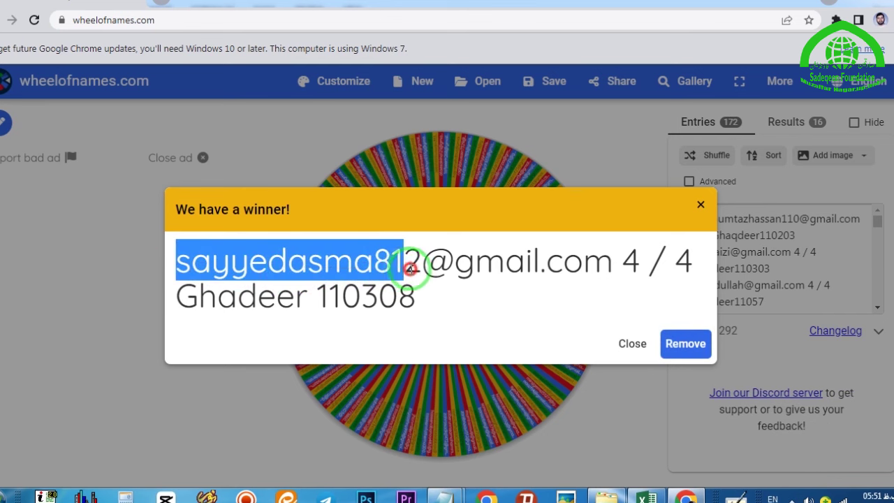
right_click(394, 262)
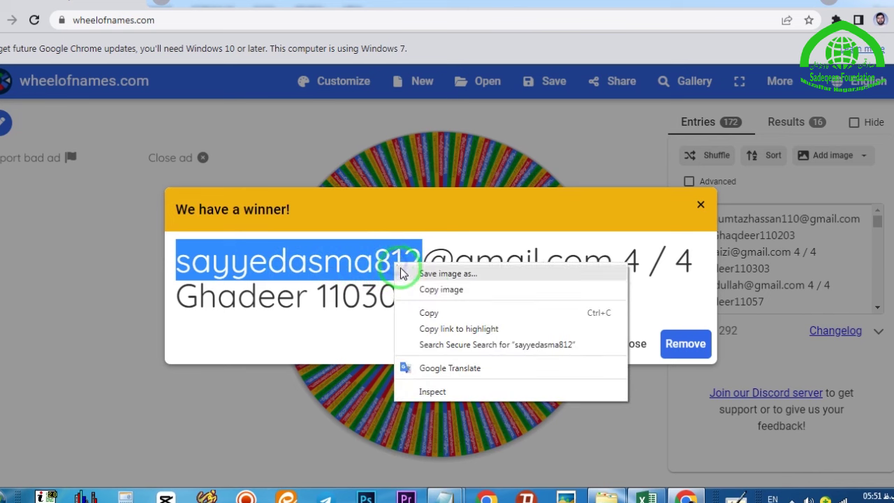
click(417, 290)
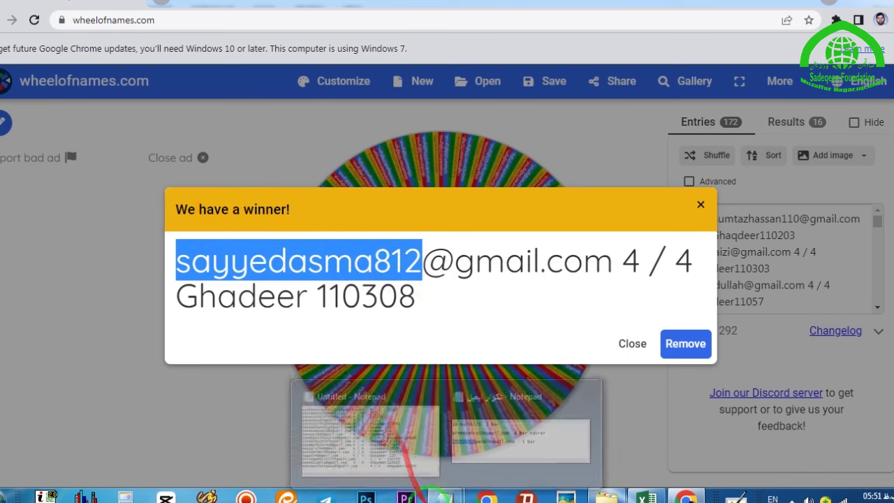
right_click(334, 263)
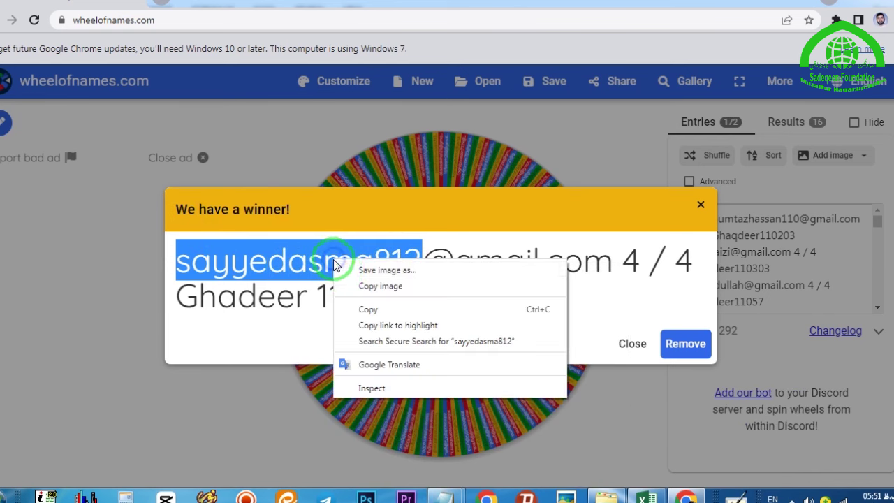
click(342, 309)
mouse_move(444, 497)
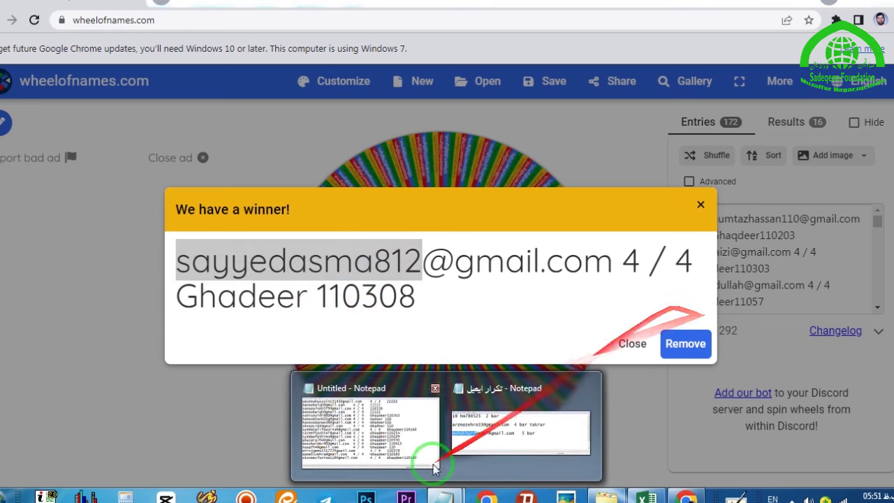
click(343, 449)
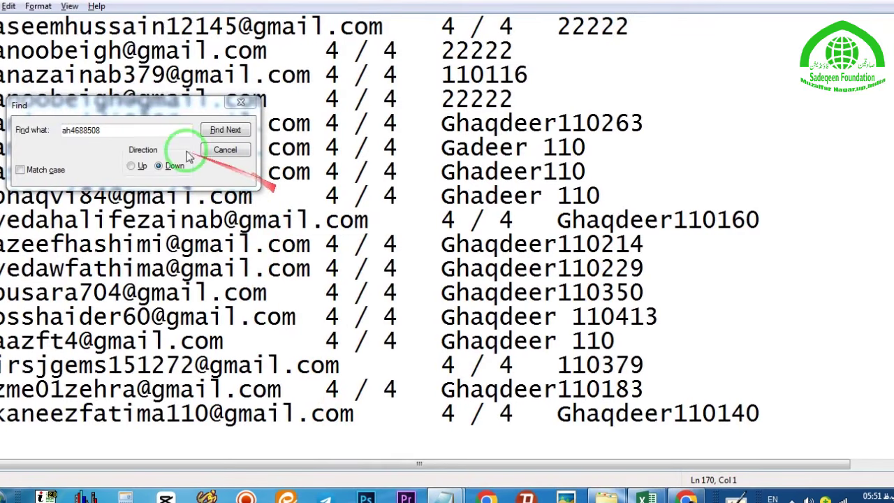